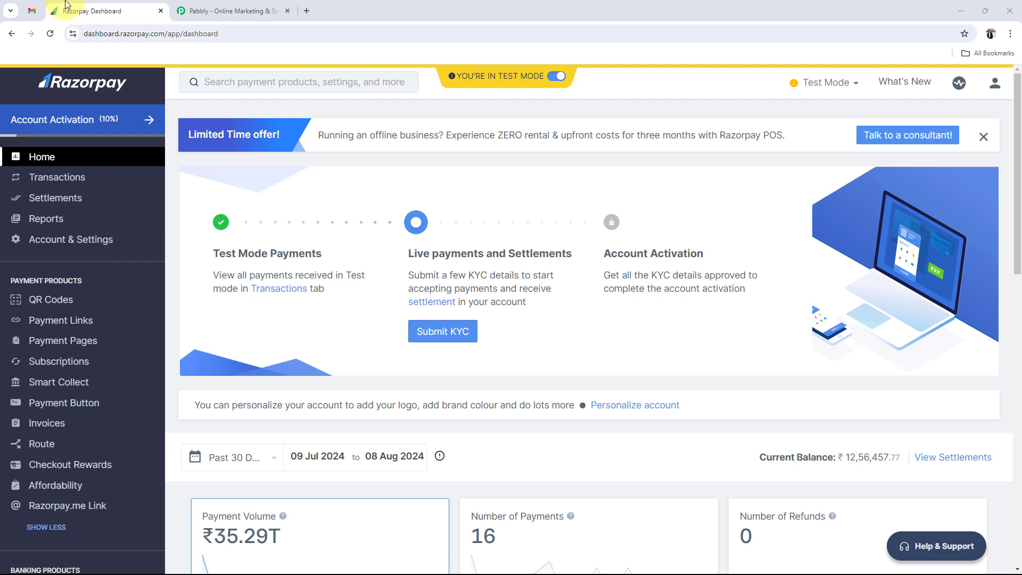
- From the Pabbly account page, launch Pabbly Connect with Access Now to reach its empty dashboard
click(245, 8)
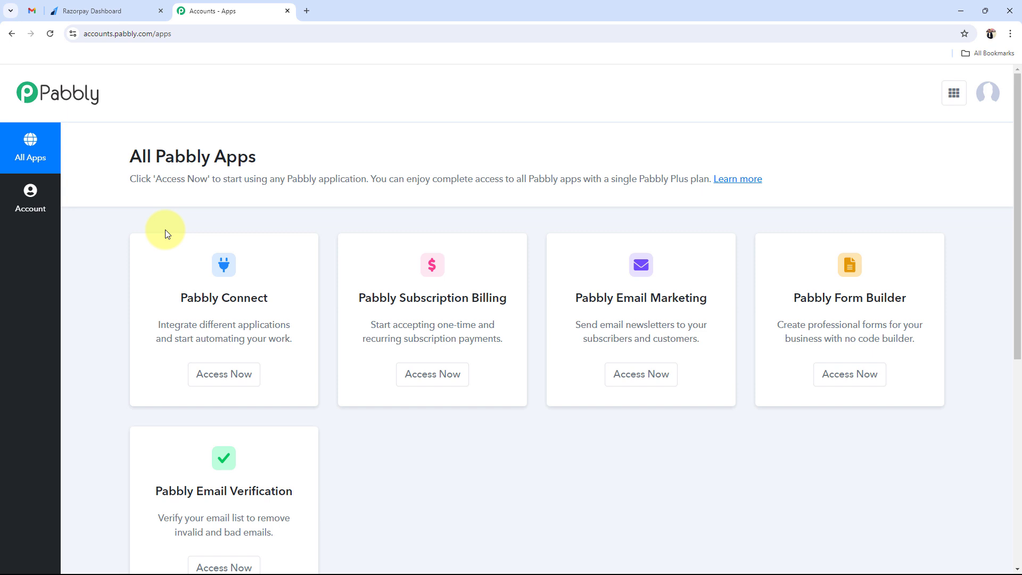
triple_click(257, 296)
click(224, 372)
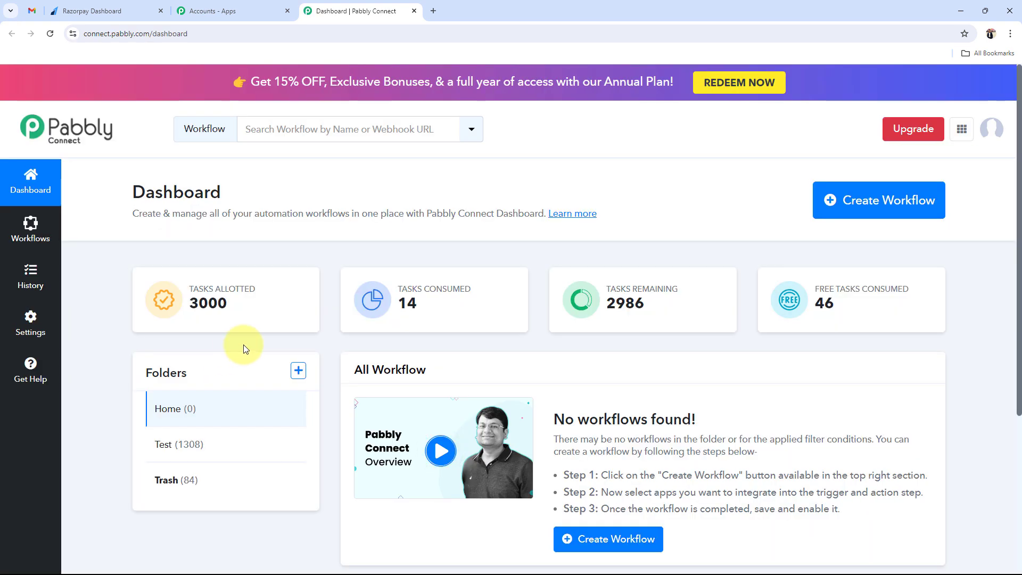
drag(131, 192, 262, 194)
click(262, 194)
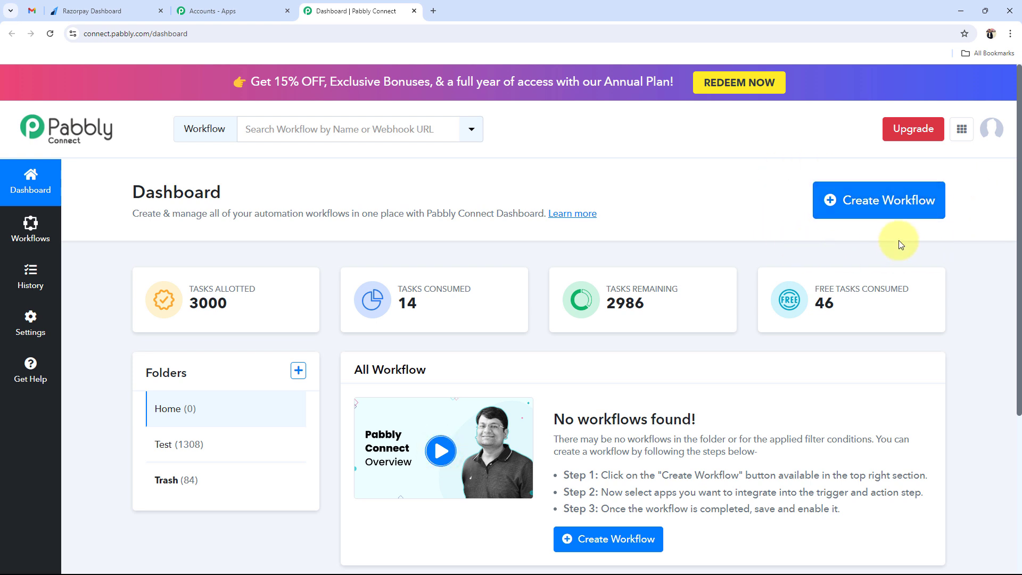
- Create a workflow named 'Send Failed Razorpay Payment Details via Gmail' in the Home folder
click(879, 211)
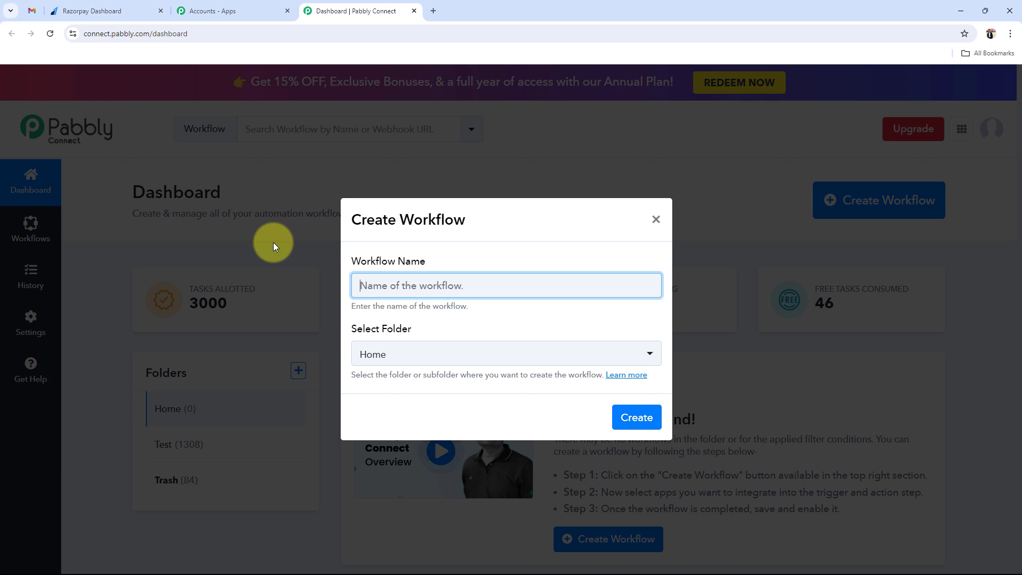
text(Send Failed Razorpay Payment Details via Gmail)
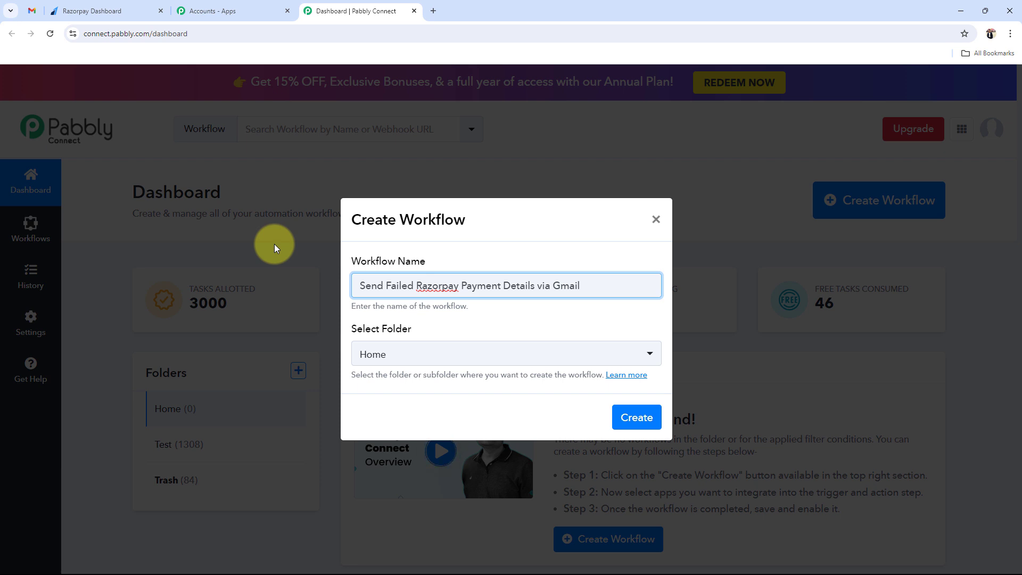
click(381, 357)
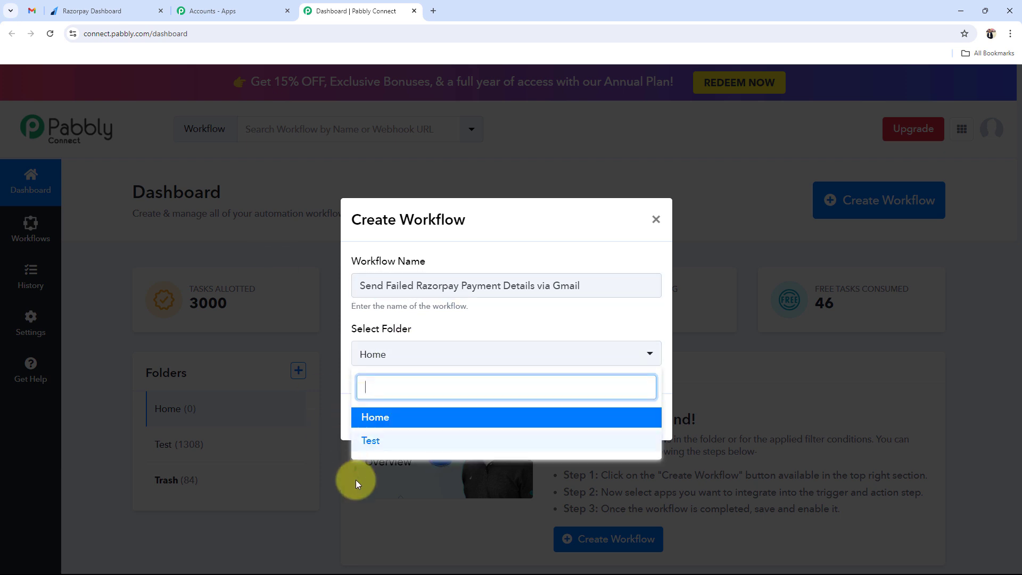
click(382, 419)
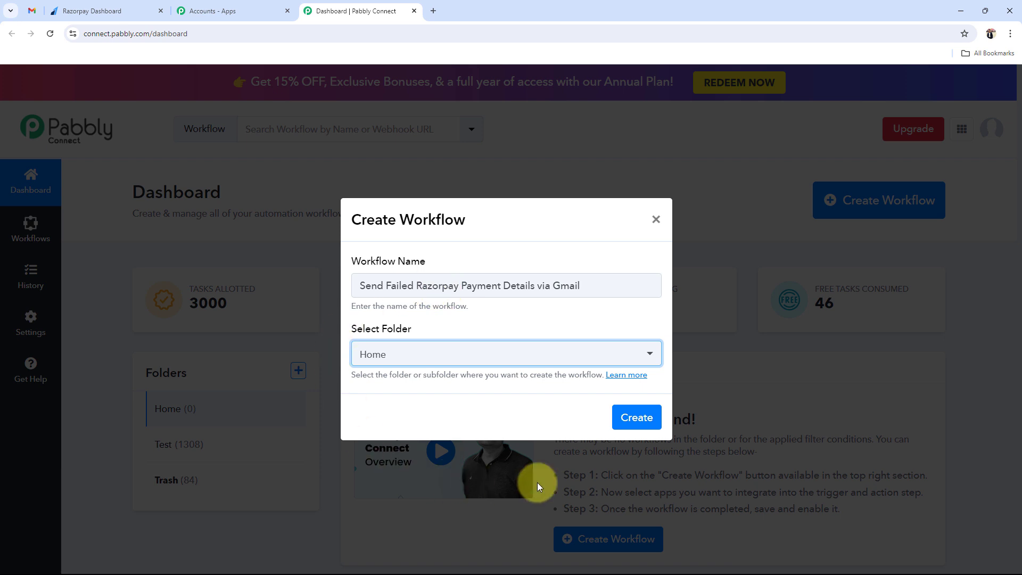
click(636, 416)
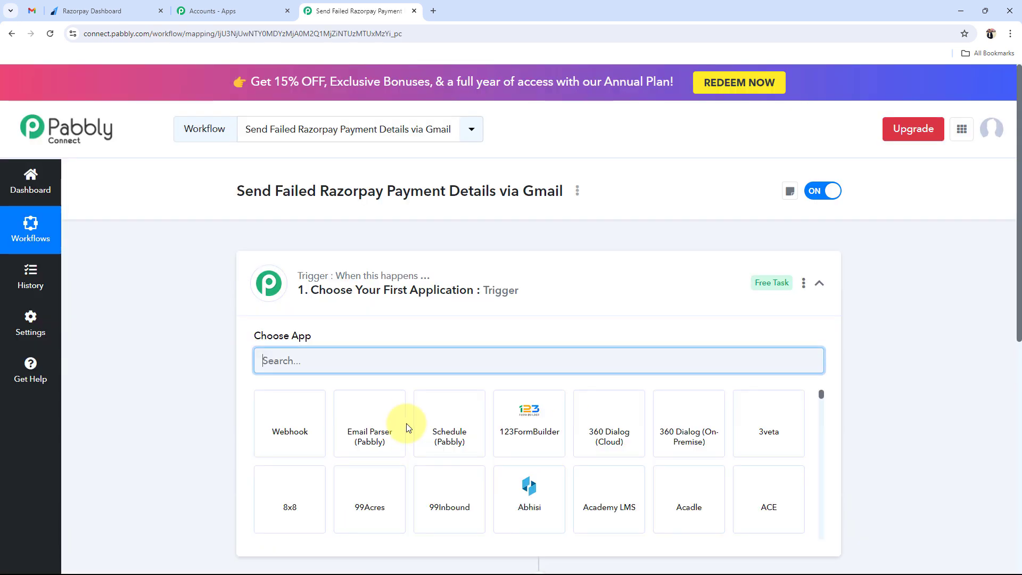
- Collapse the trigger's Choose App panel to reveal the empty trigger and action steps
click(563, 291)
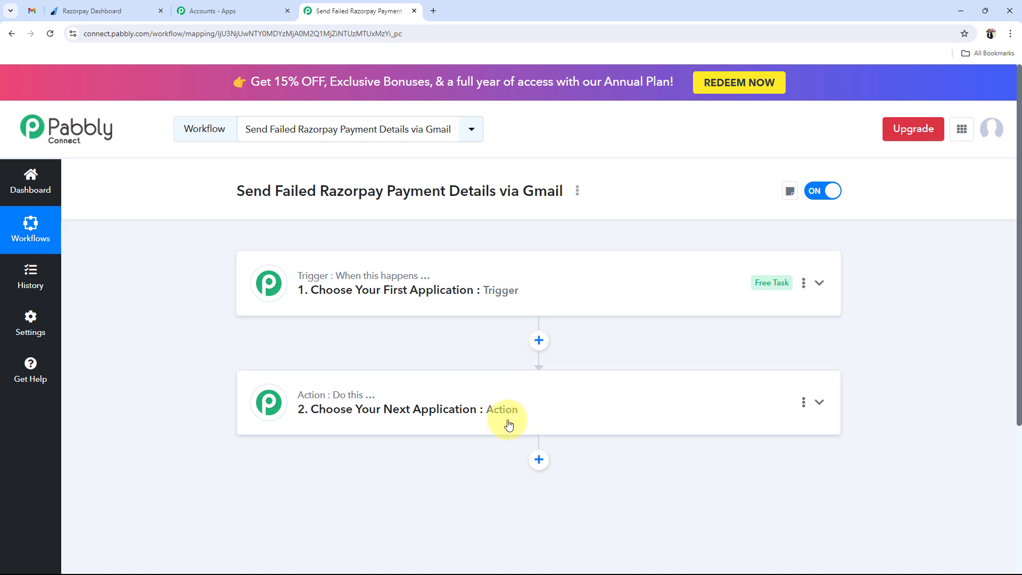
mouse_move(312, 285)
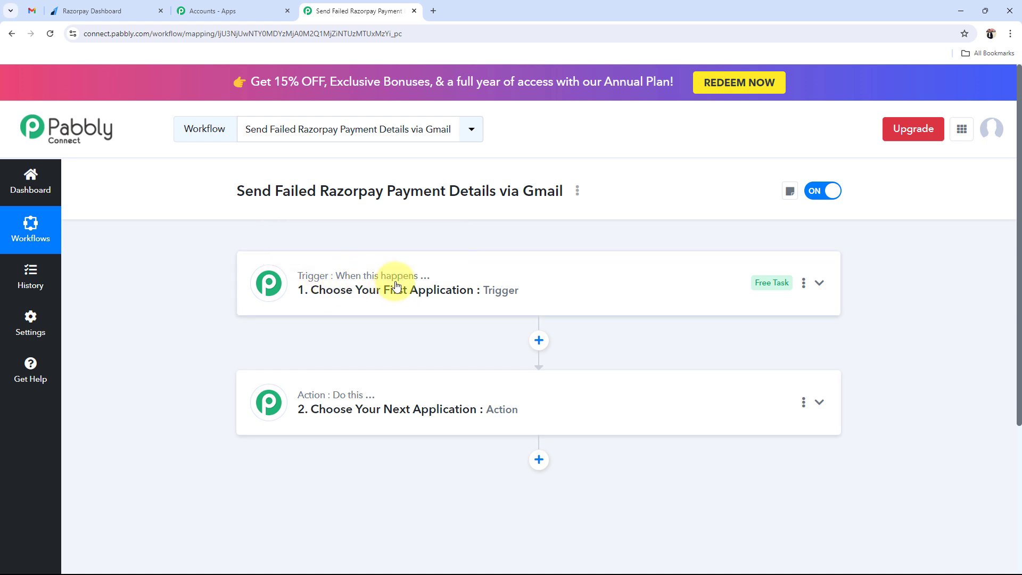
mouse_move(338, 397)
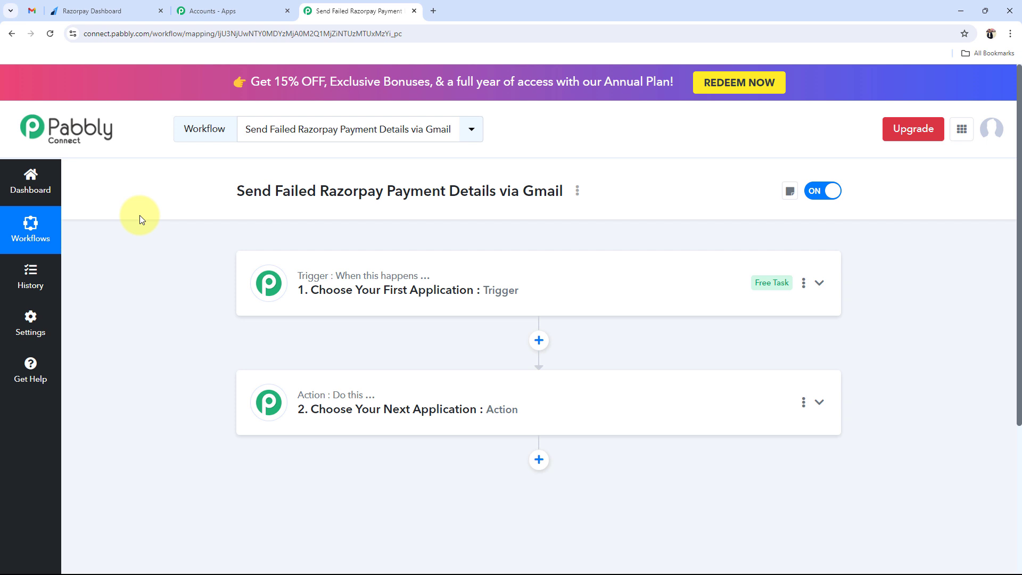
- Set the trigger app to Razorpay with the Payment Failed event
click(353, 292)
text(Ra)
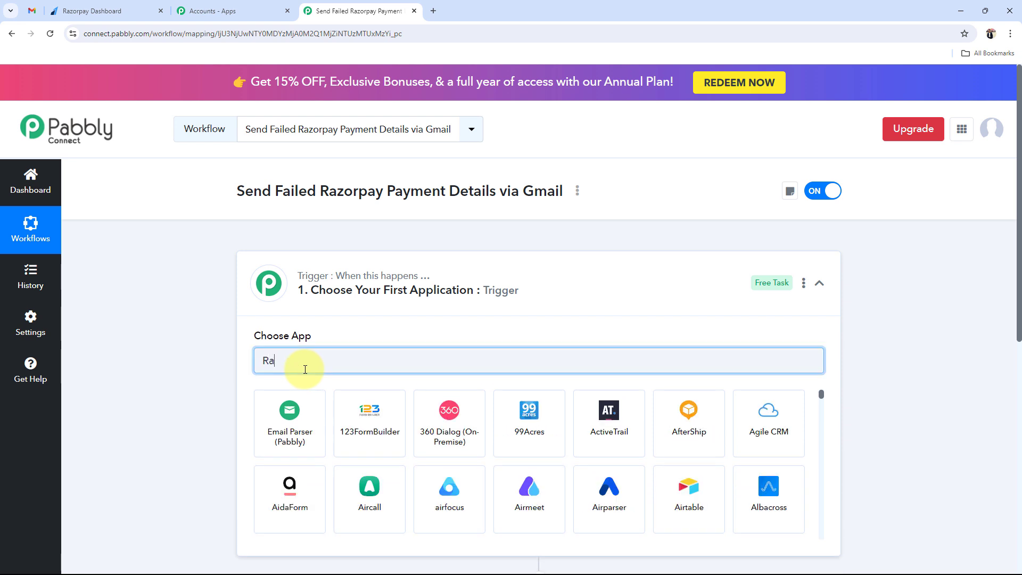
text(zo)
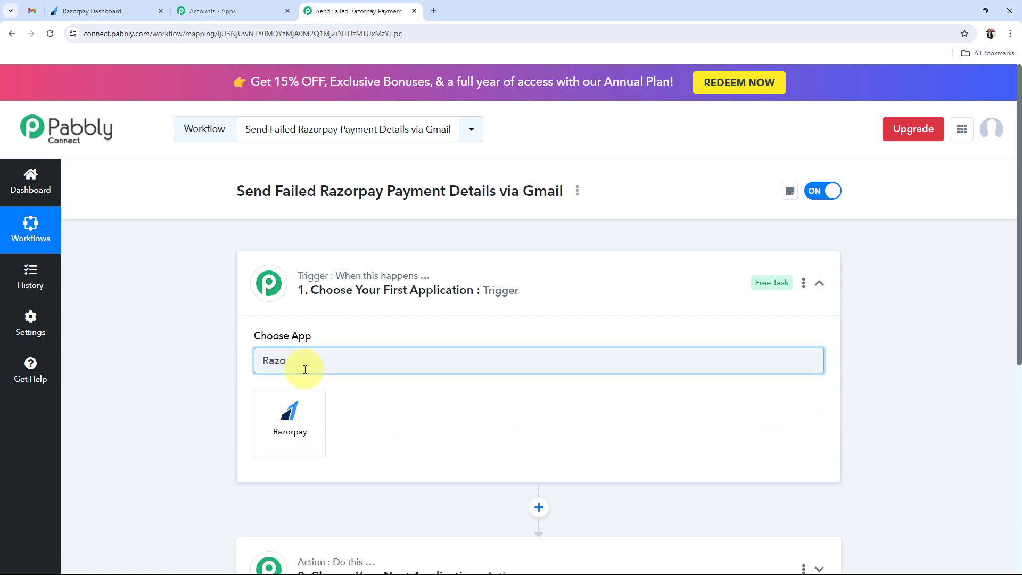
text(rpay)
click(293, 418)
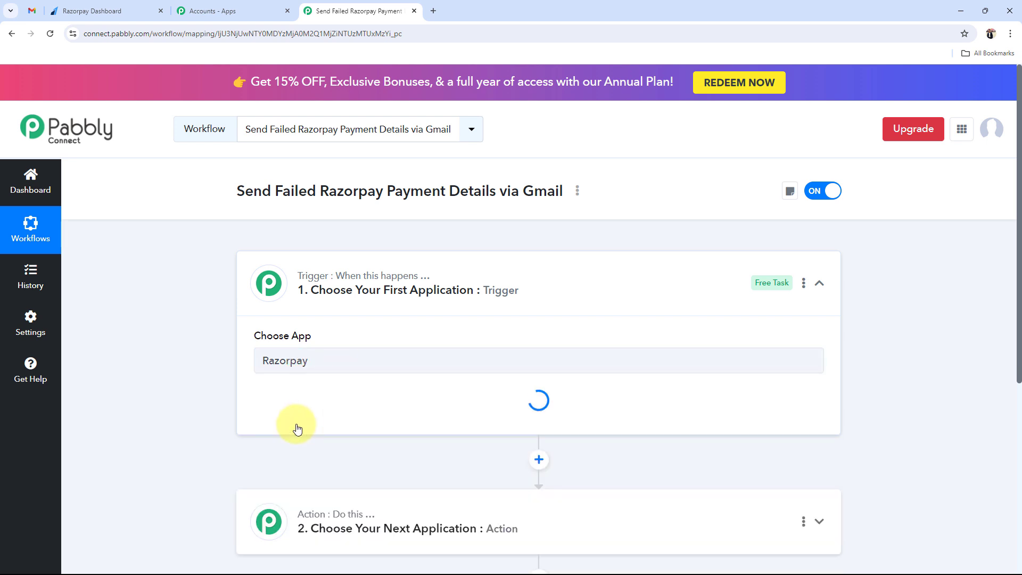
click(296, 418)
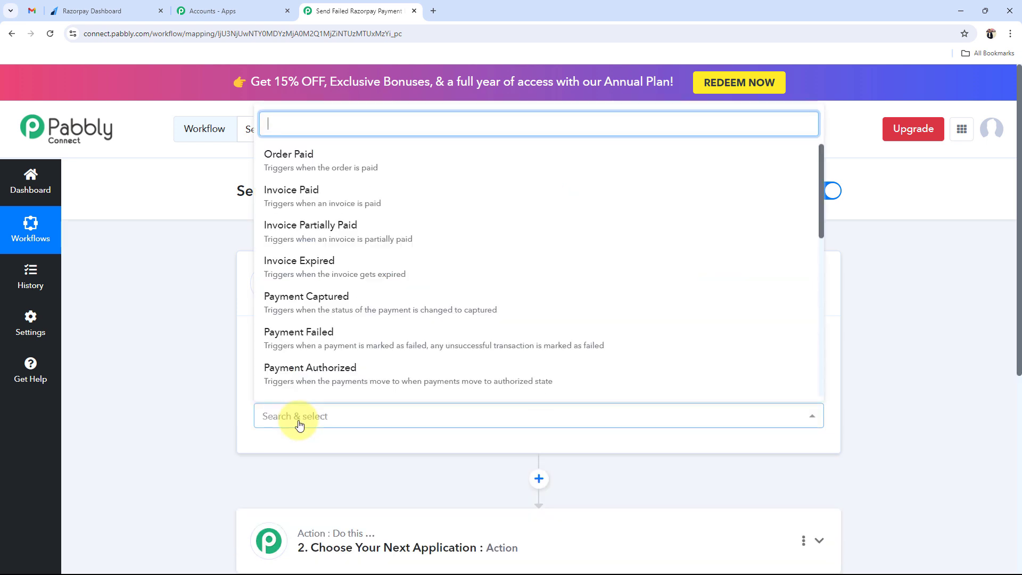
click(320, 336)
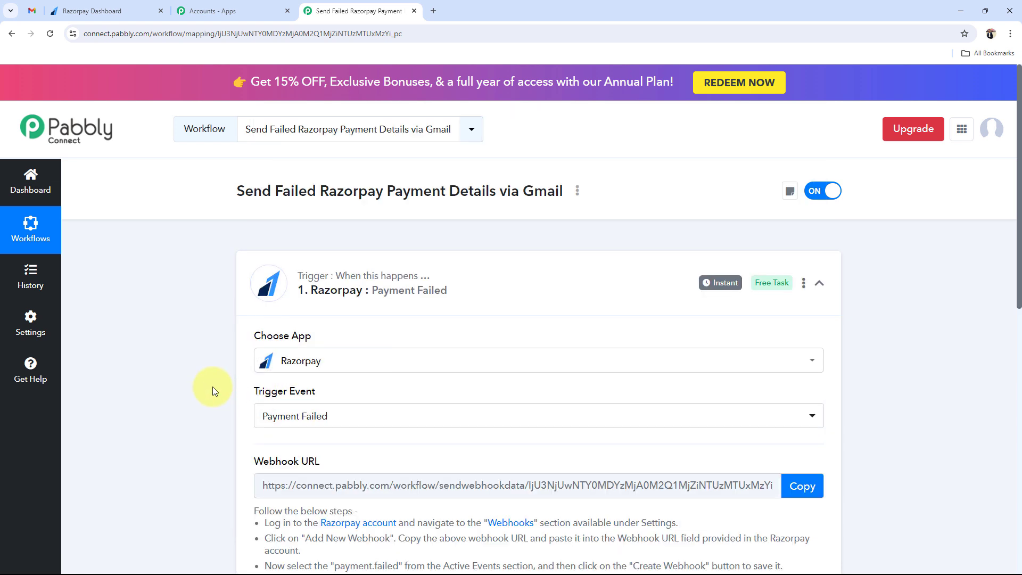
click(445, 293)
- Set the action app to Gmail with the Send Email (V1) event
click(335, 419)
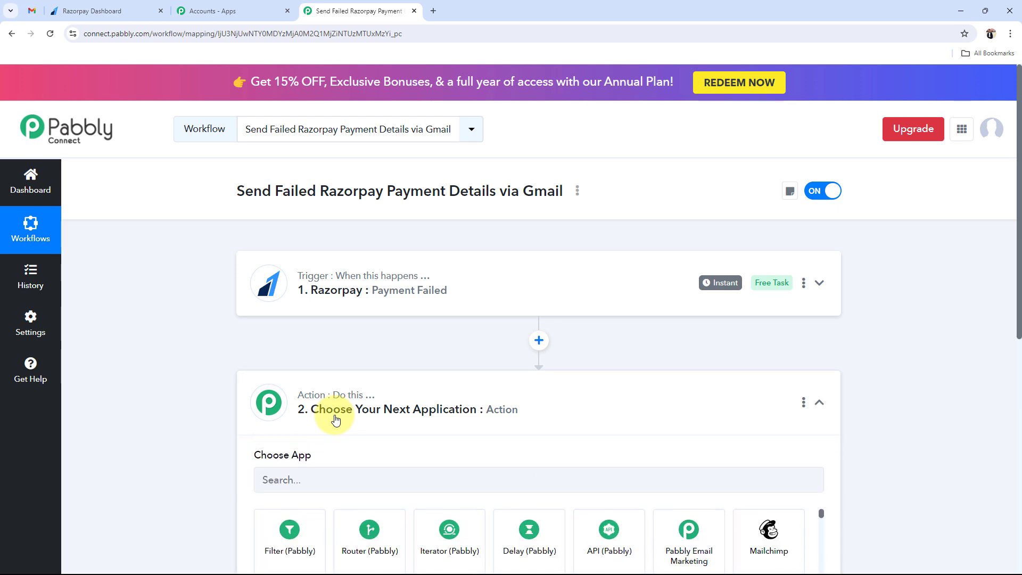
click(290, 296)
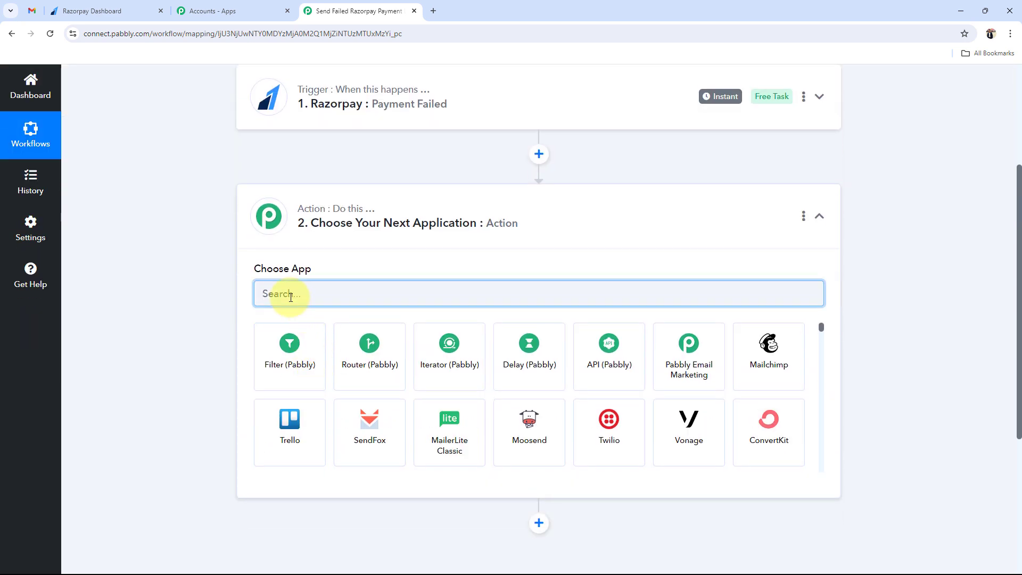
text(Gmail)
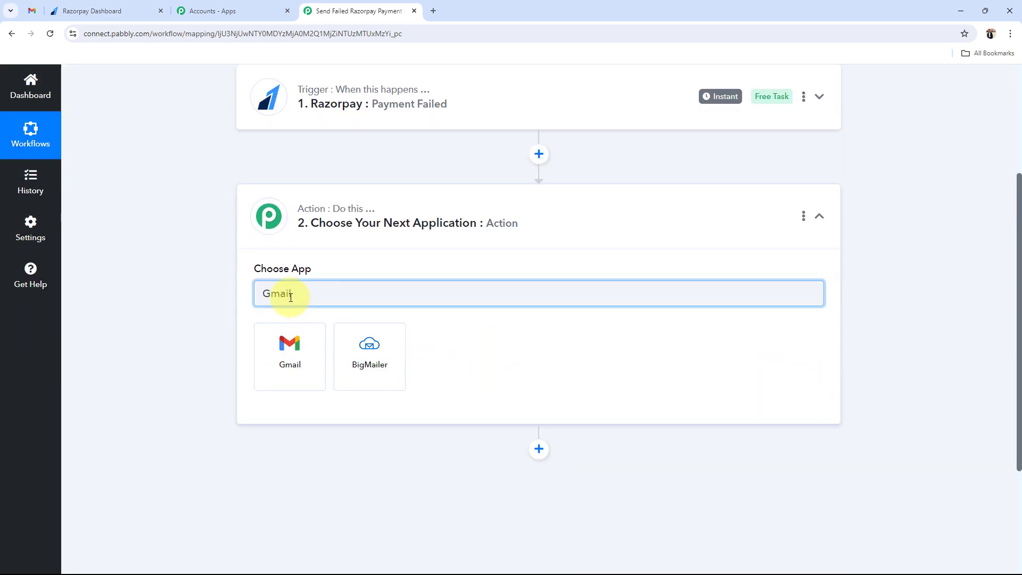
click(287, 349)
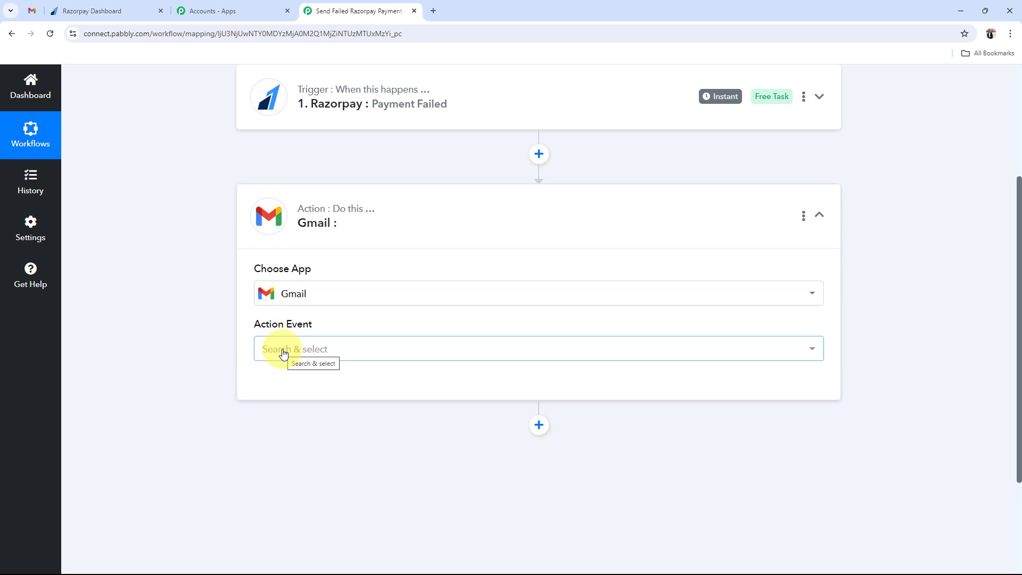
click(284, 354)
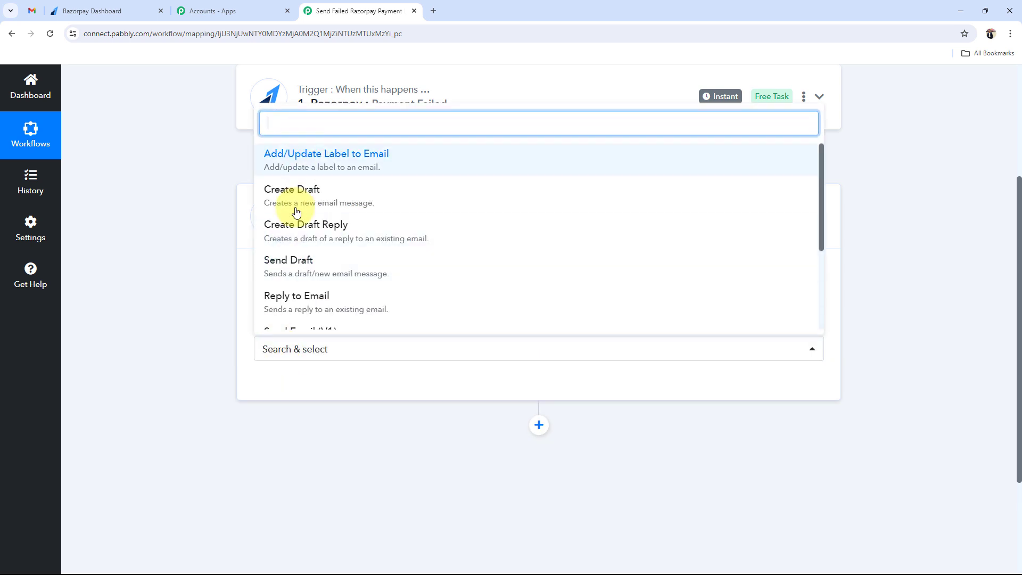
scroll(297, 282, down, 1)
click(297, 287)
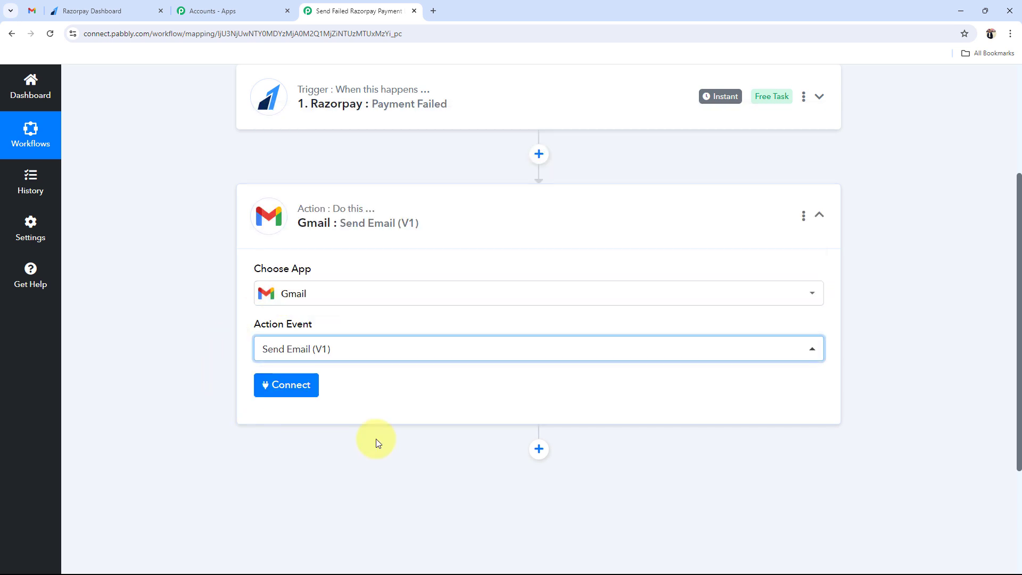
click(438, 221)
scroll(308, 361, up, 4)
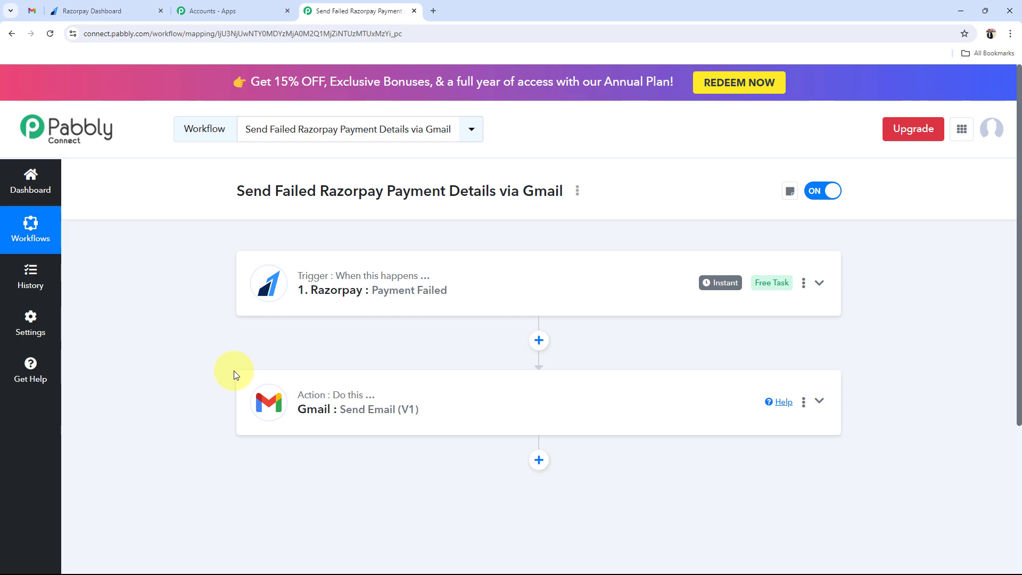
- Copy the Razorpay trigger's webhook URL
click(319, 287)
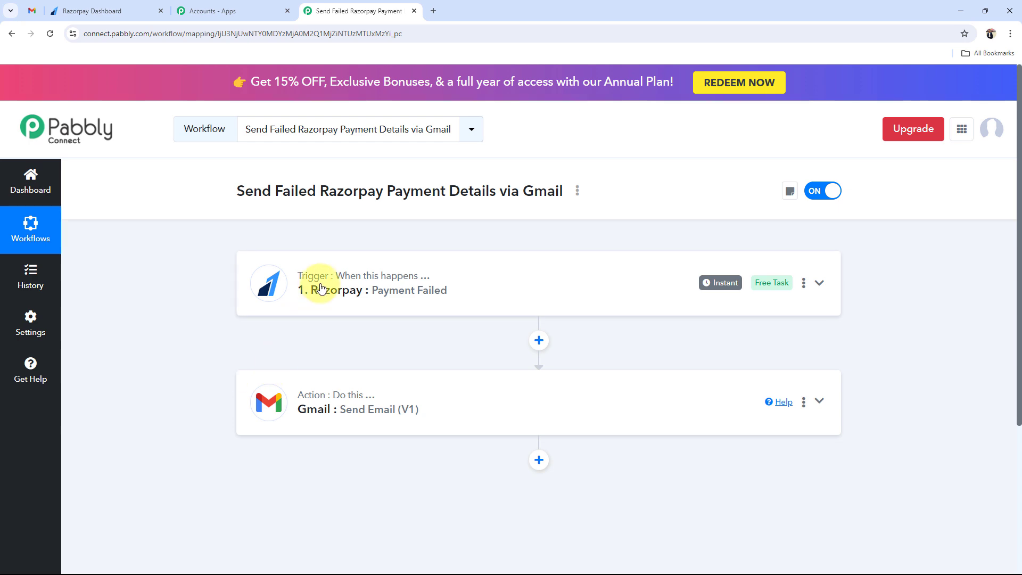
scroll(229, 413, down, 3)
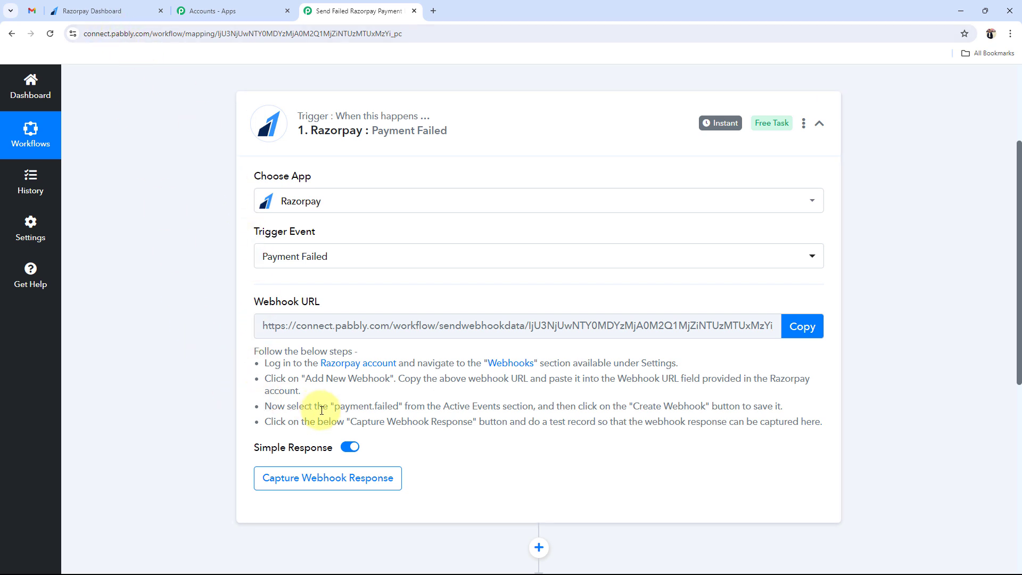
drag(255, 300, 324, 308)
click(225, 340)
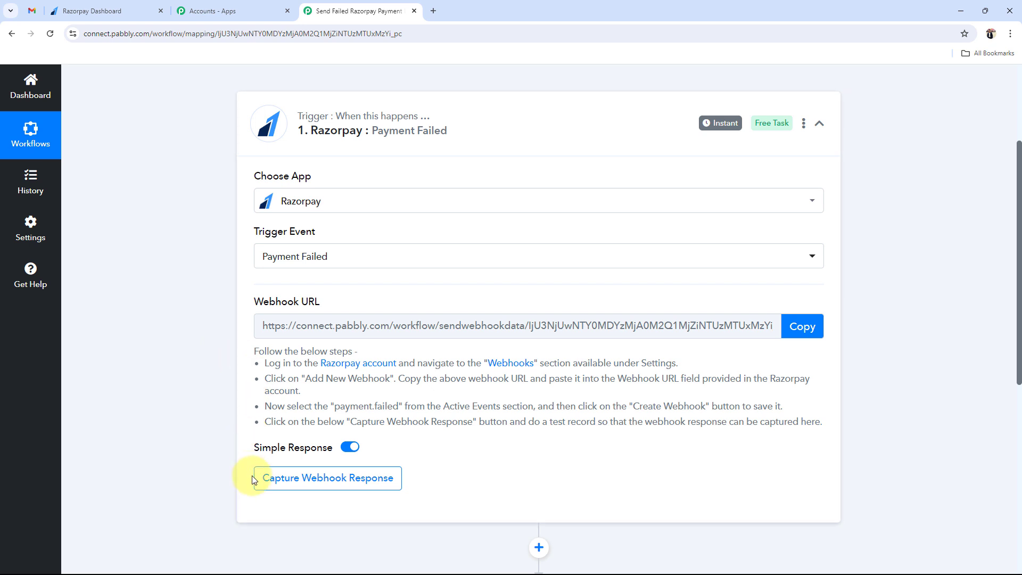
drag(256, 304, 318, 309)
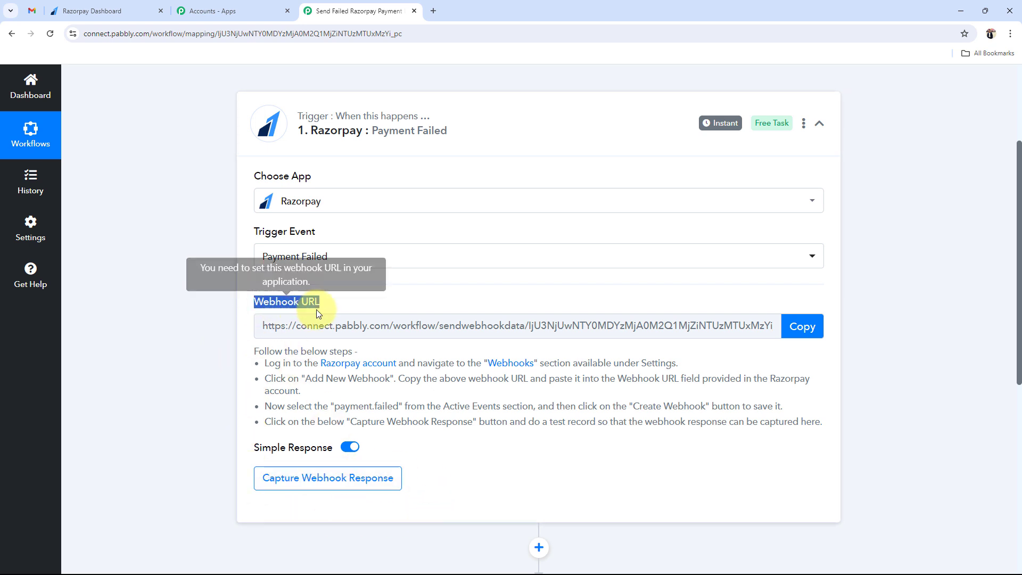
click(204, 335)
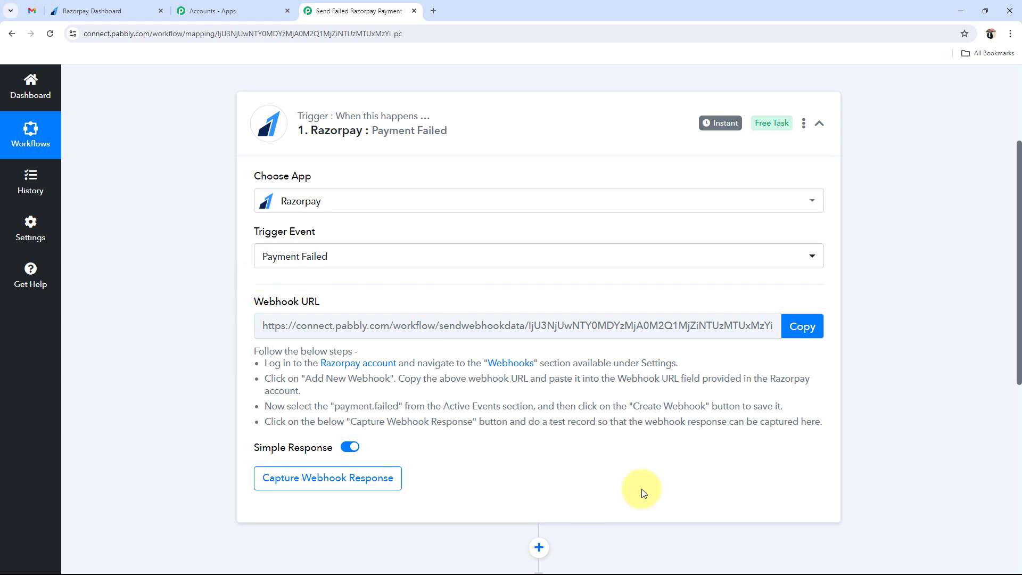
click(802, 326)
- Start capturing the webhook response and switch back to the Razorpay Dashboard
drag(255, 353, 628, 456)
click(520, 468)
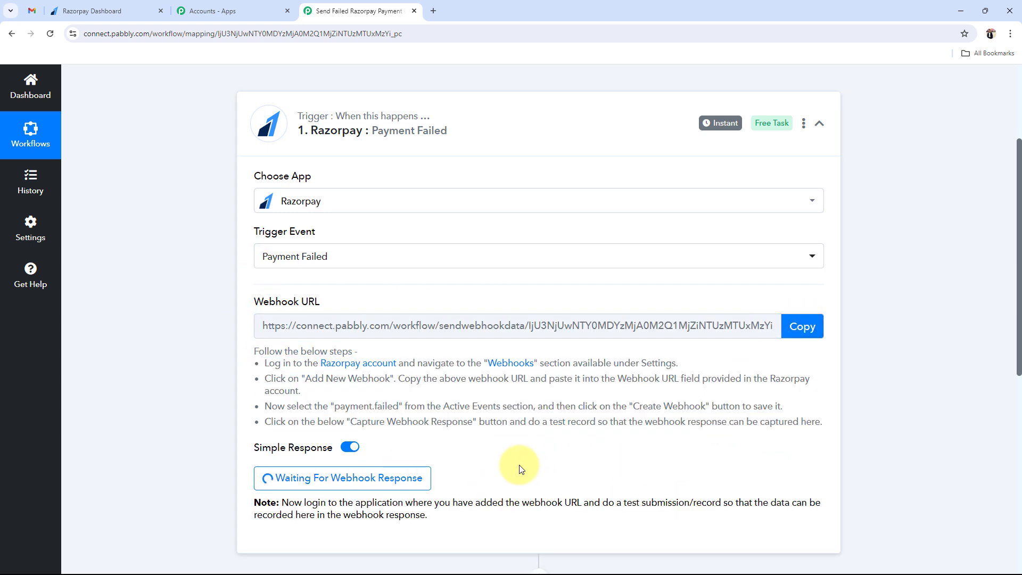
click(93, 11)
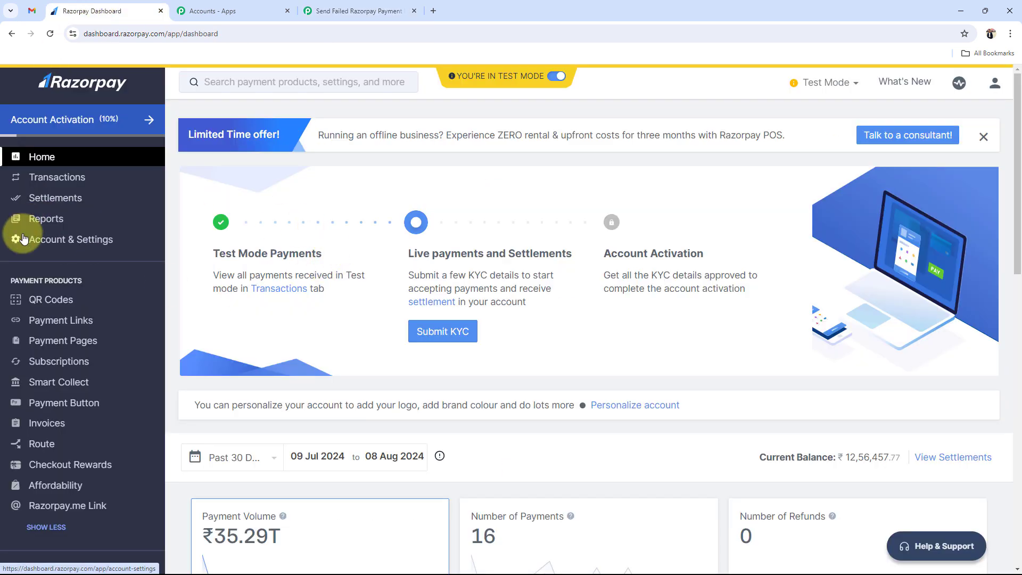
- Go to Account & Settings > Webhooks and begin adding a new webhook
click(103, 246)
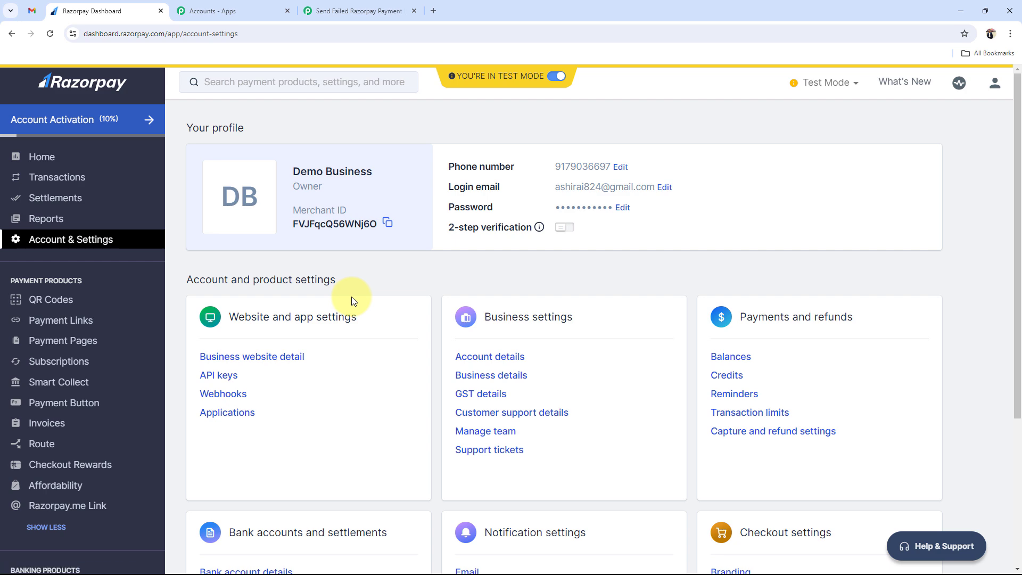
click(229, 401)
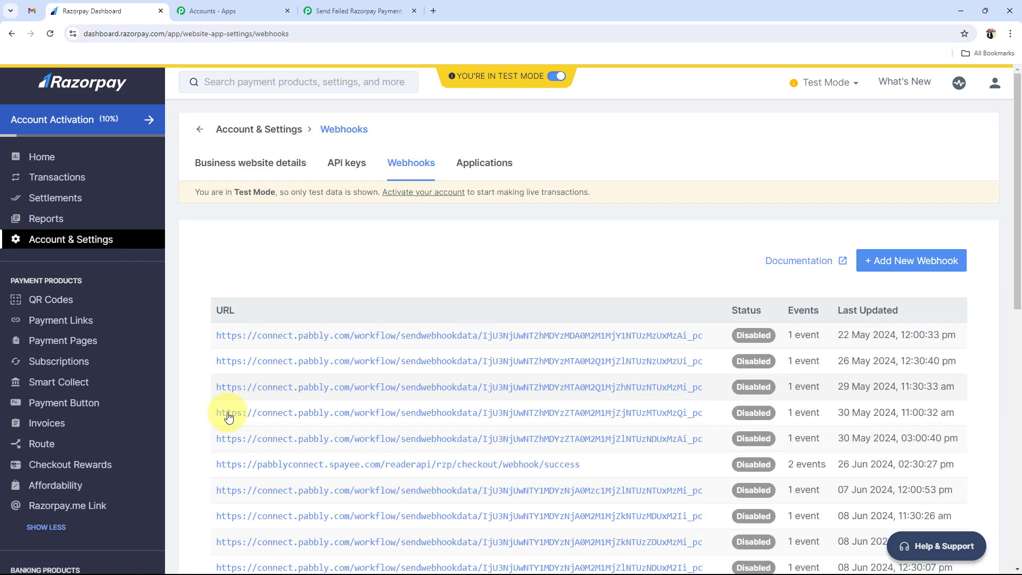
click(906, 260)
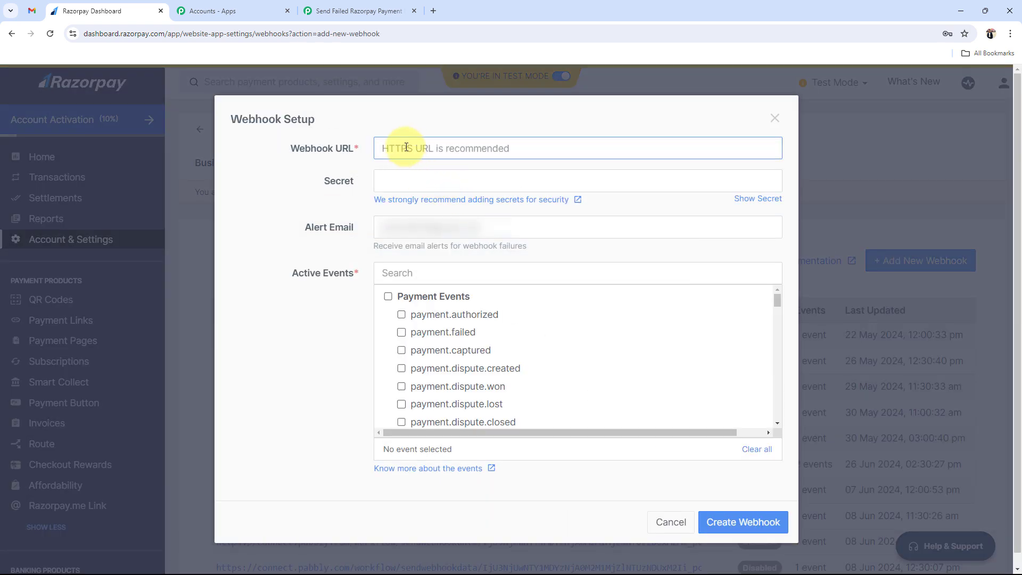
- Paste the Pabbly webhook URL, tick payment.failed, and create the webhook
click(330, 11)
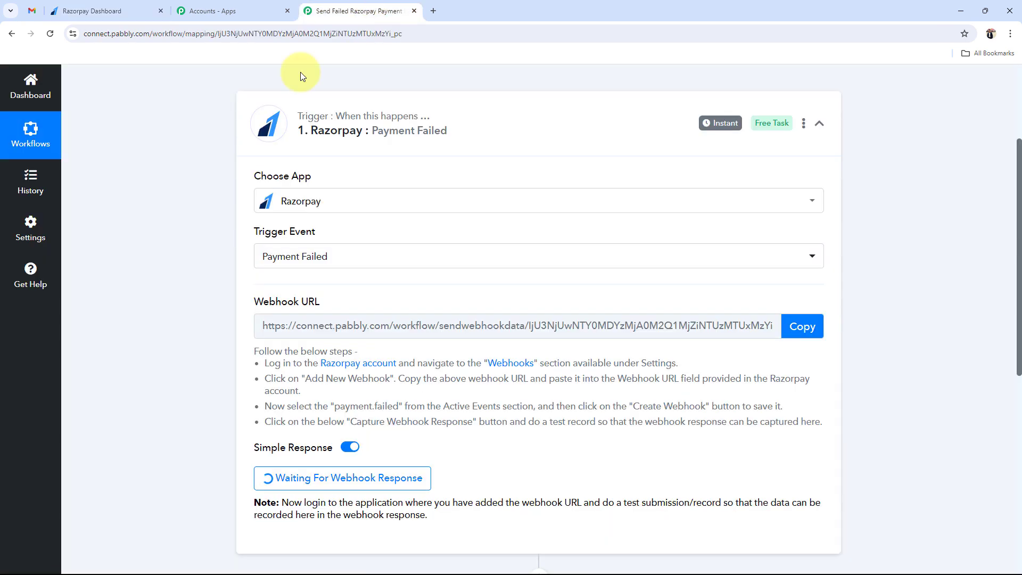
click(790, 326)
click(92, 11)
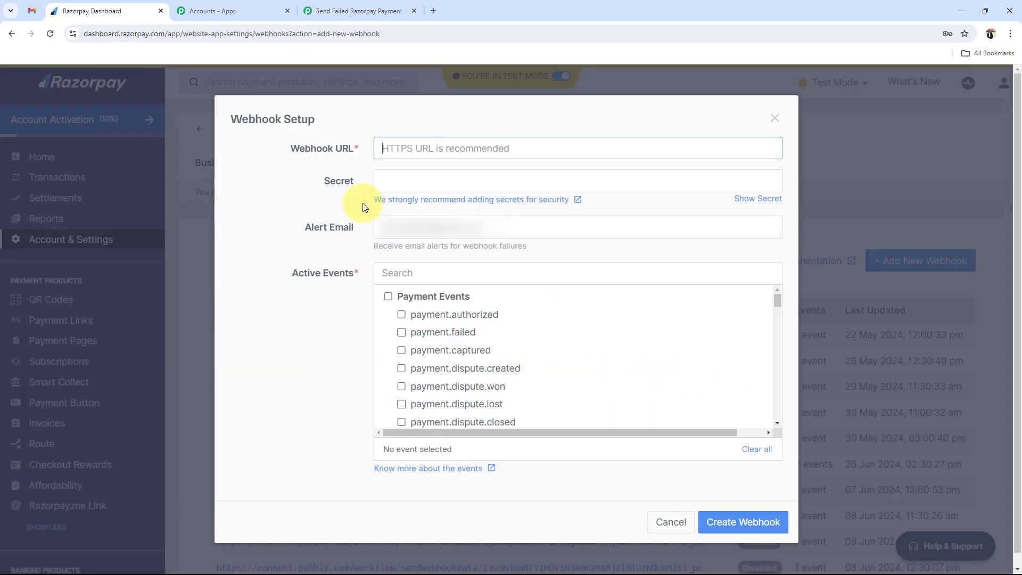
key(ctrl+v)
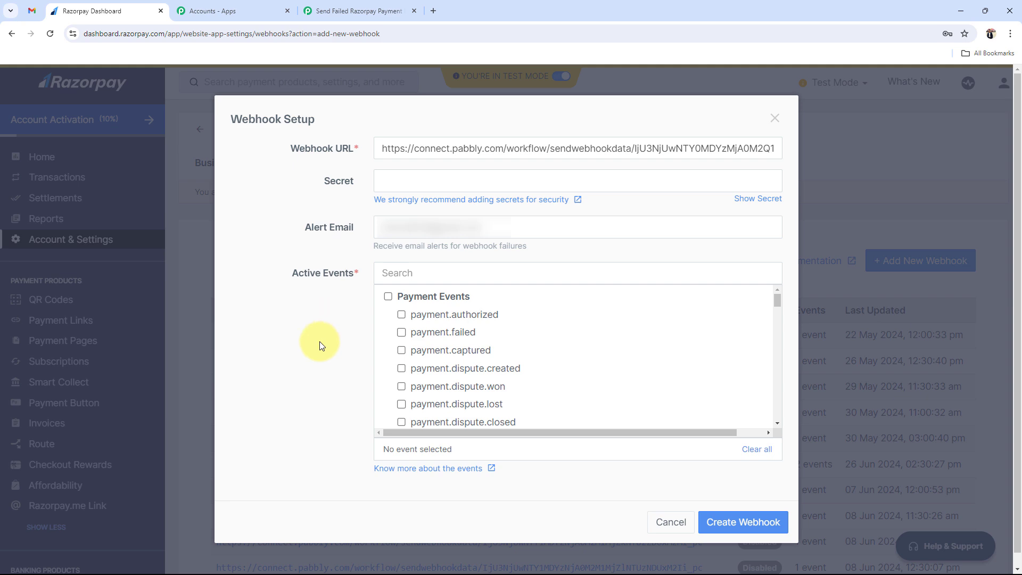
click(400, 335)
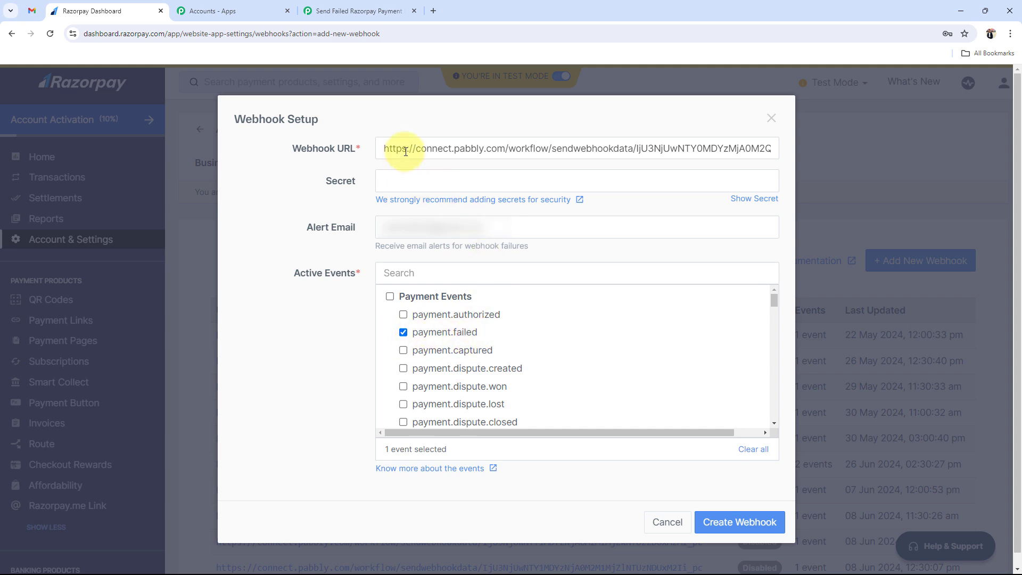
click(725, 523)
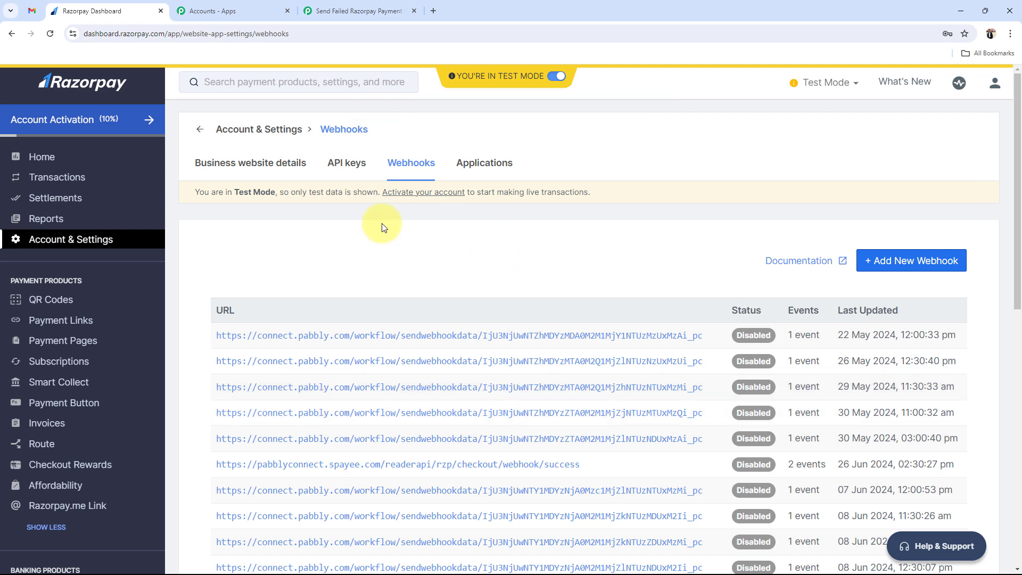
click(354, 11)
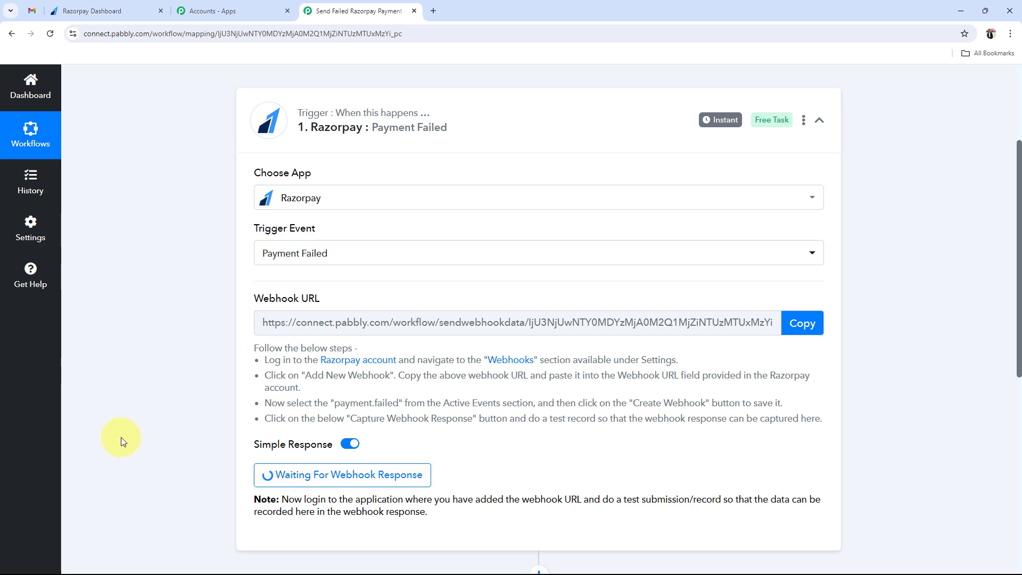
scroll(122, 442, down, 2)
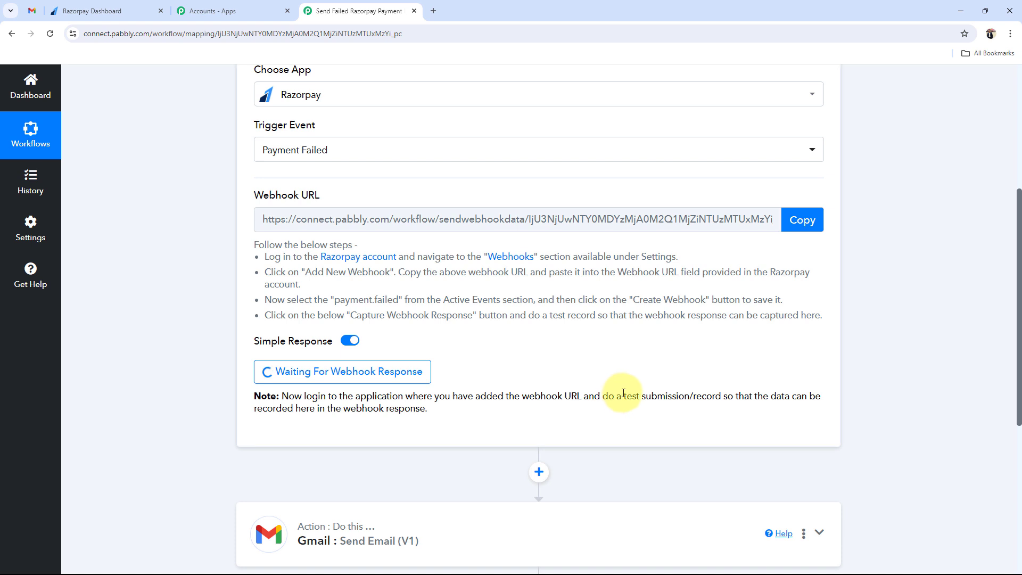
drag(623, 395, 725, 400)
click(624, 364)
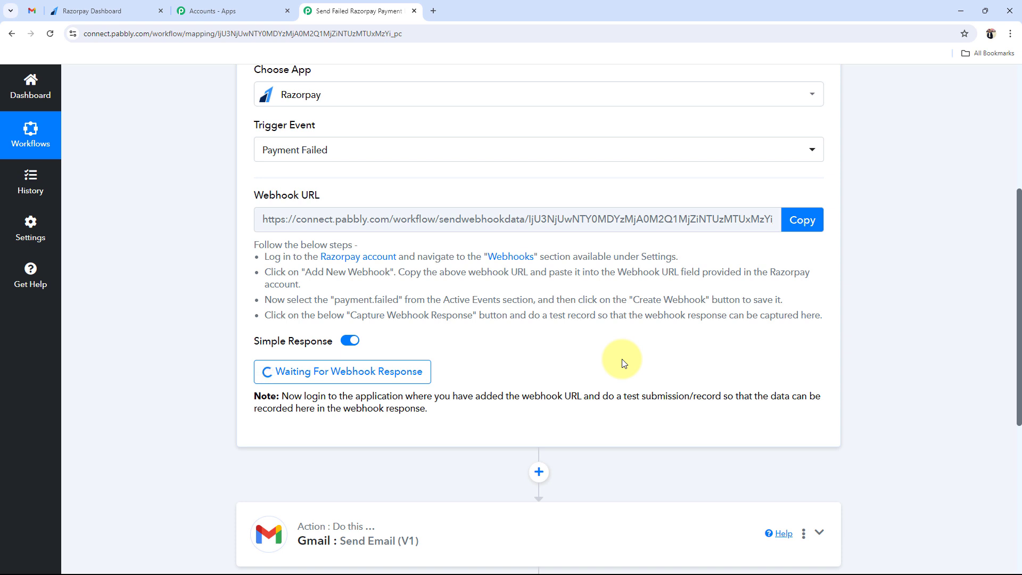
scroll(624, 363, up, 2)
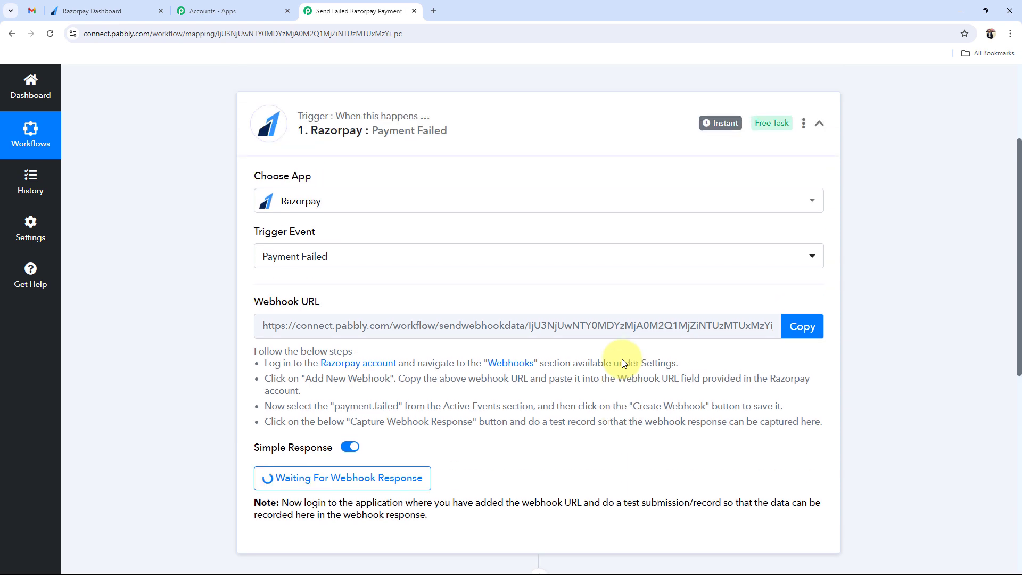
click(92, 11)
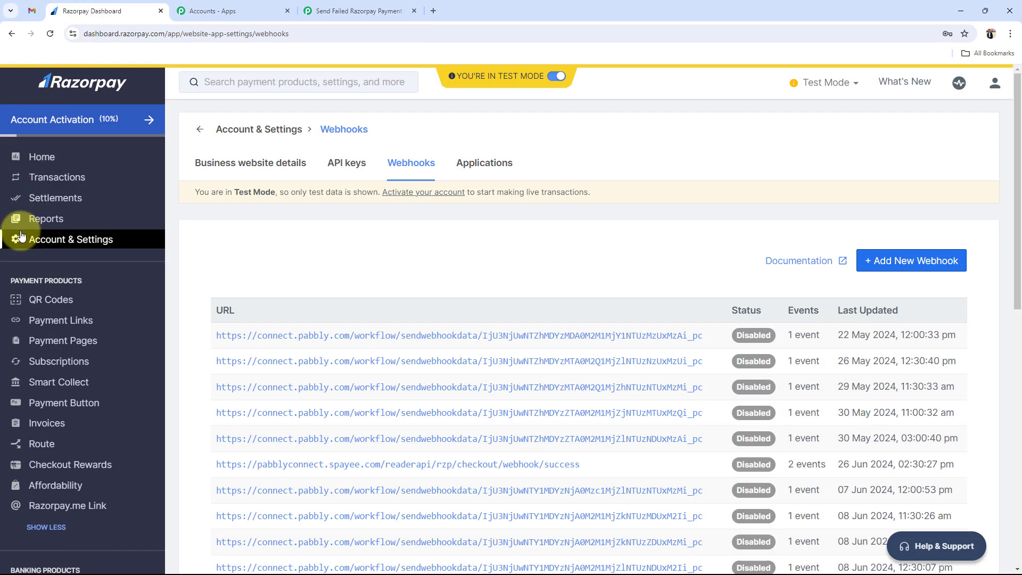
- In Payment Pages, page forward and copy the Online PHP Course for Beginners link
click(48, 341)
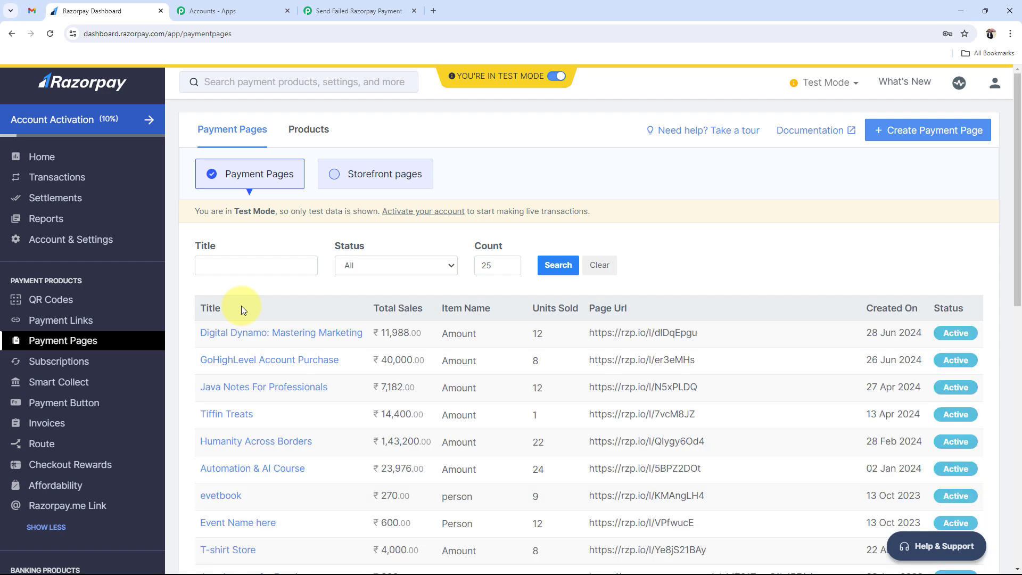
scroll(269, 350, down, 1)
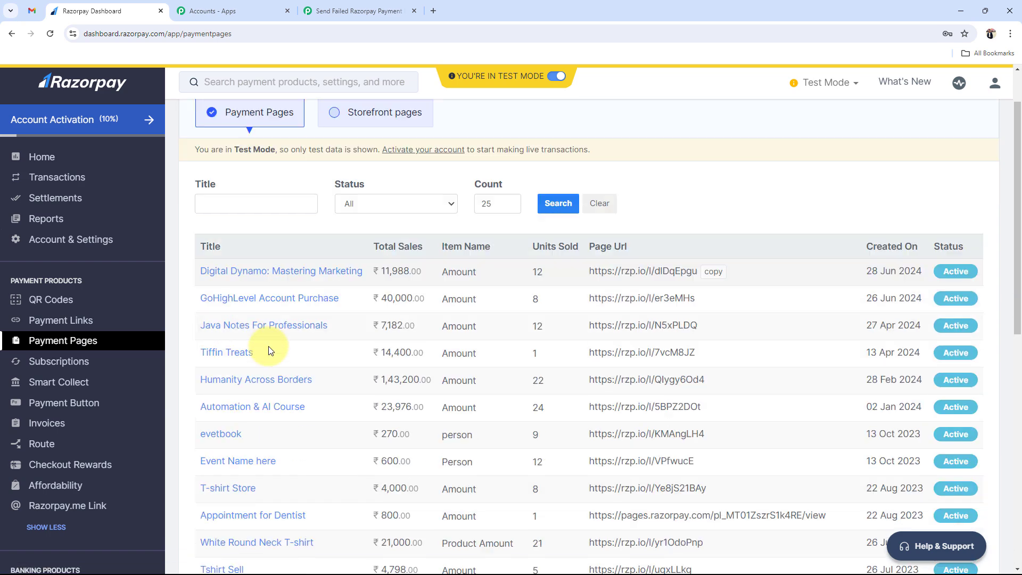
scroll(269, 350, down, 8)
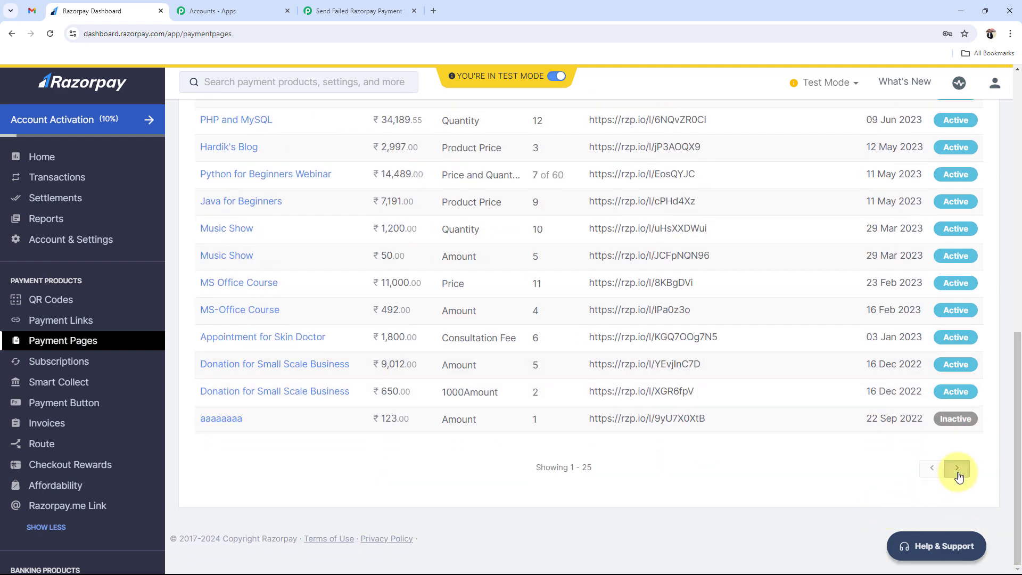
click(958, 473)
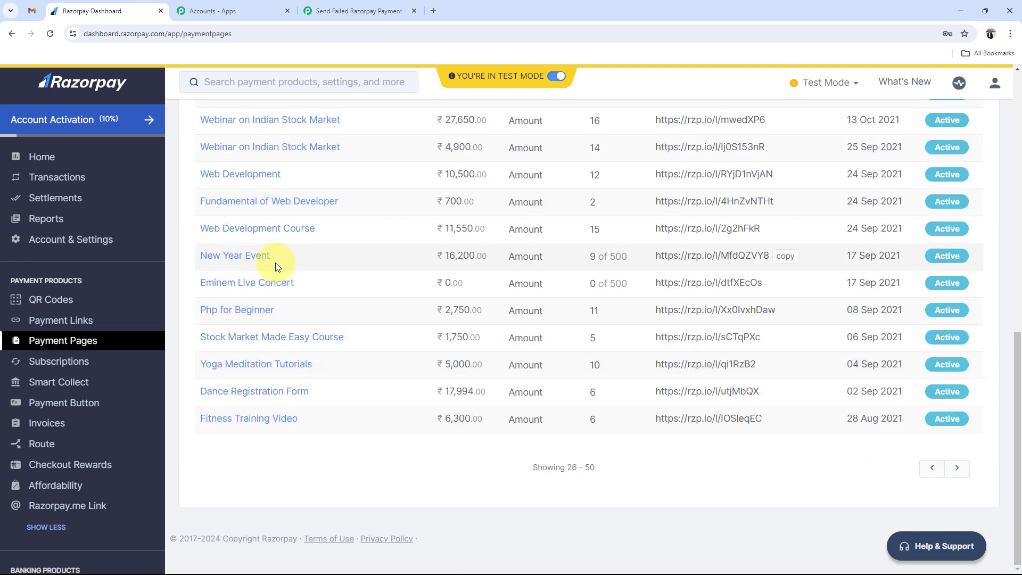
scroll(253, 303, up, 9)
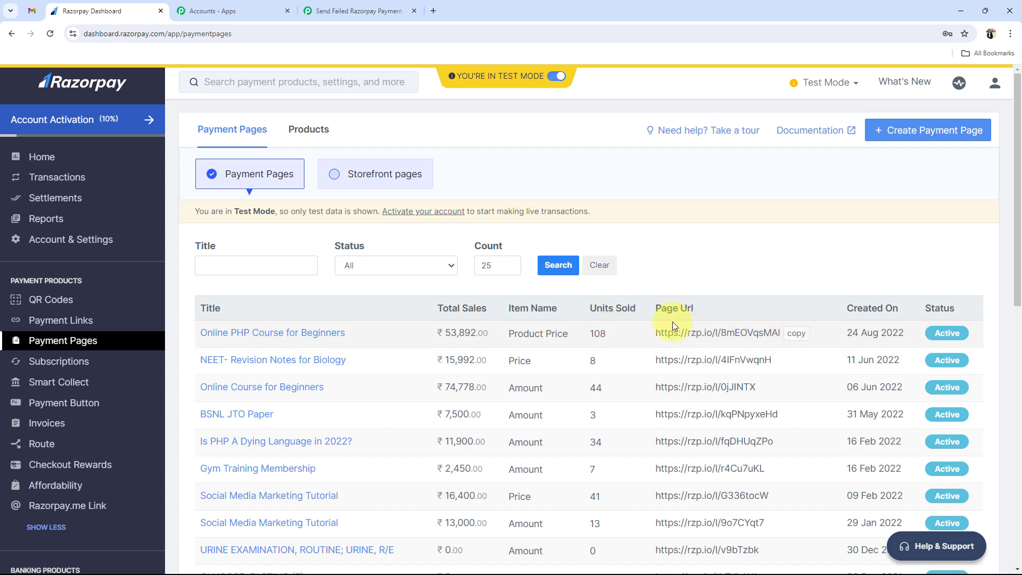
click(798, 335)
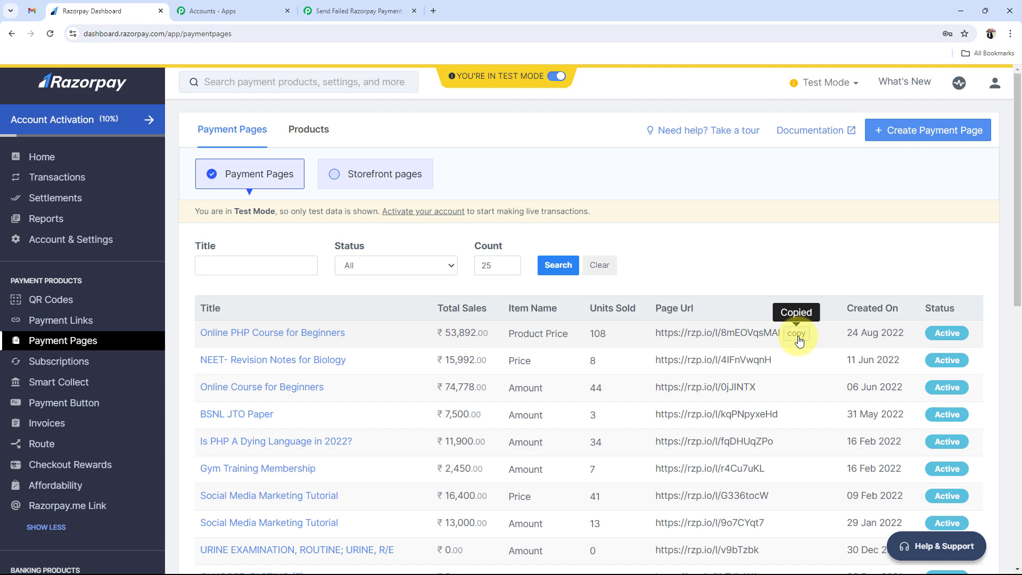
- Load the copied Online PHP Course for Beginners payment page in a new tab
click(433, 11)
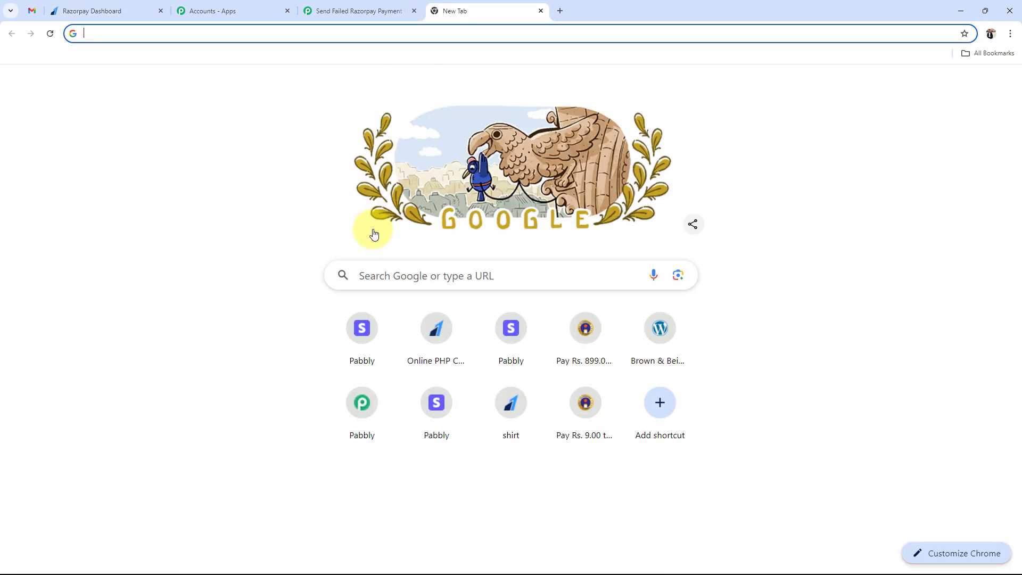
click(378, 273)
key(ctrl+v)
key(Return)
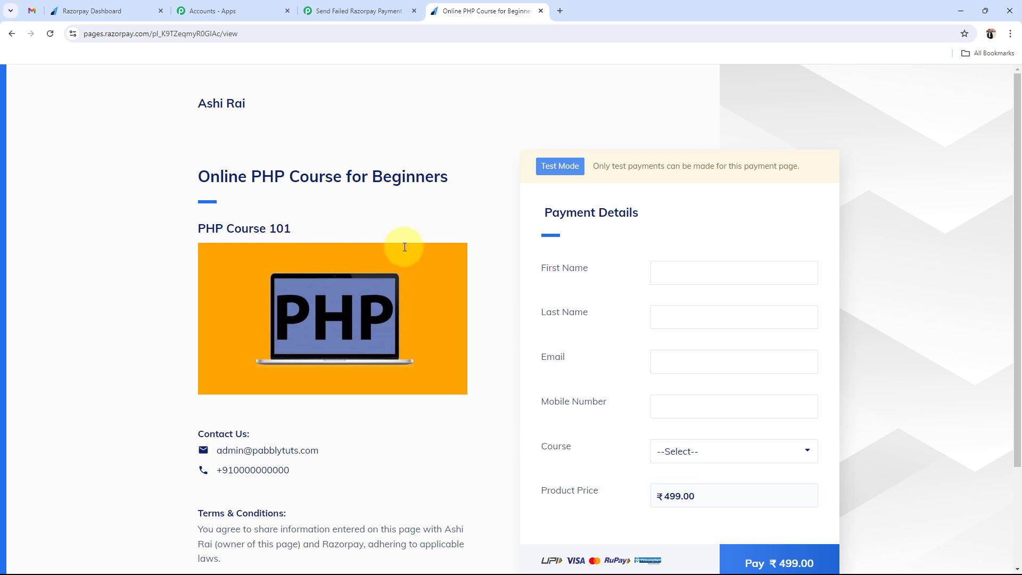
scroll(245, 305, down, 3)
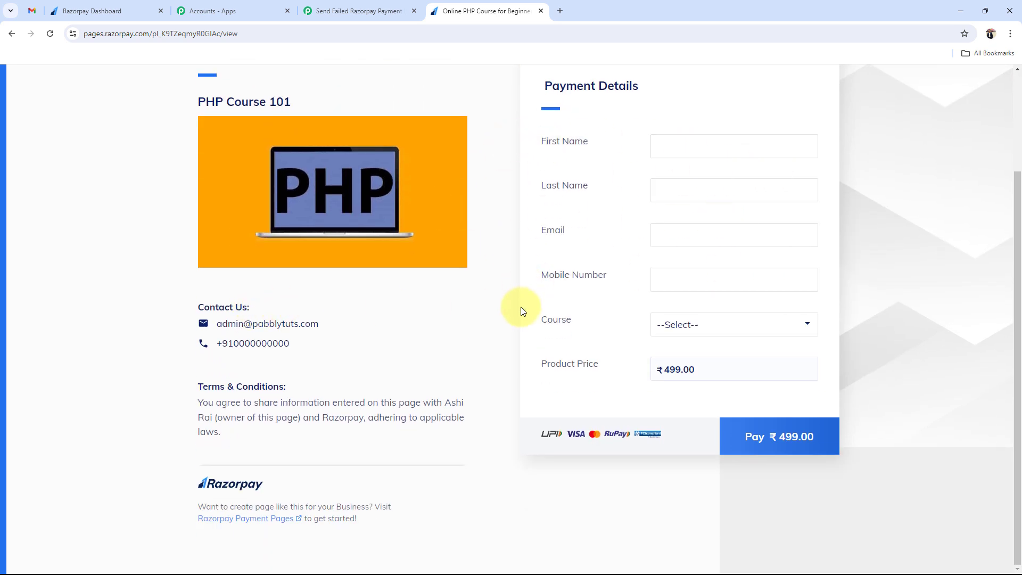
scroll(517, 320, up, 3)
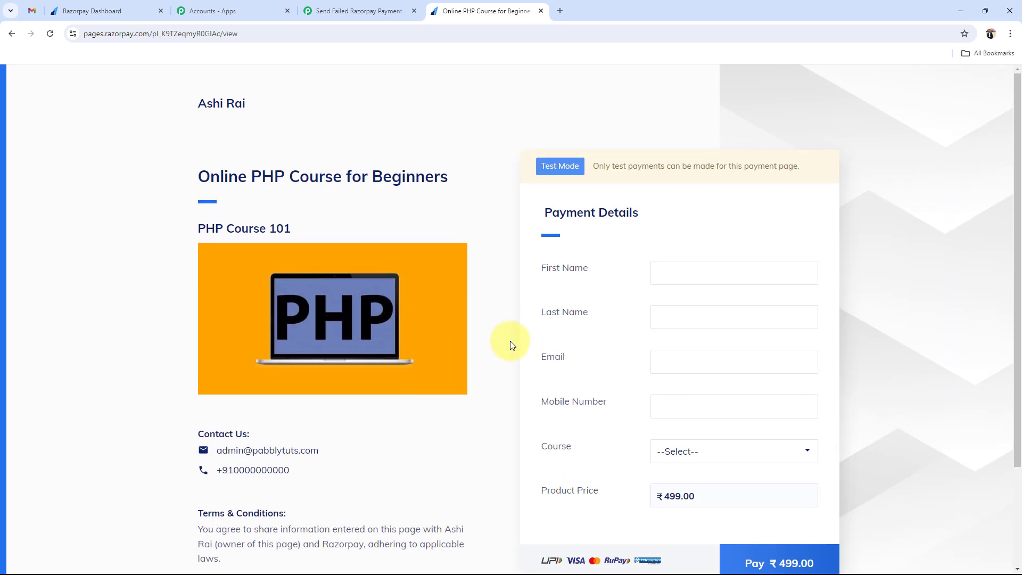
click(399, 10)
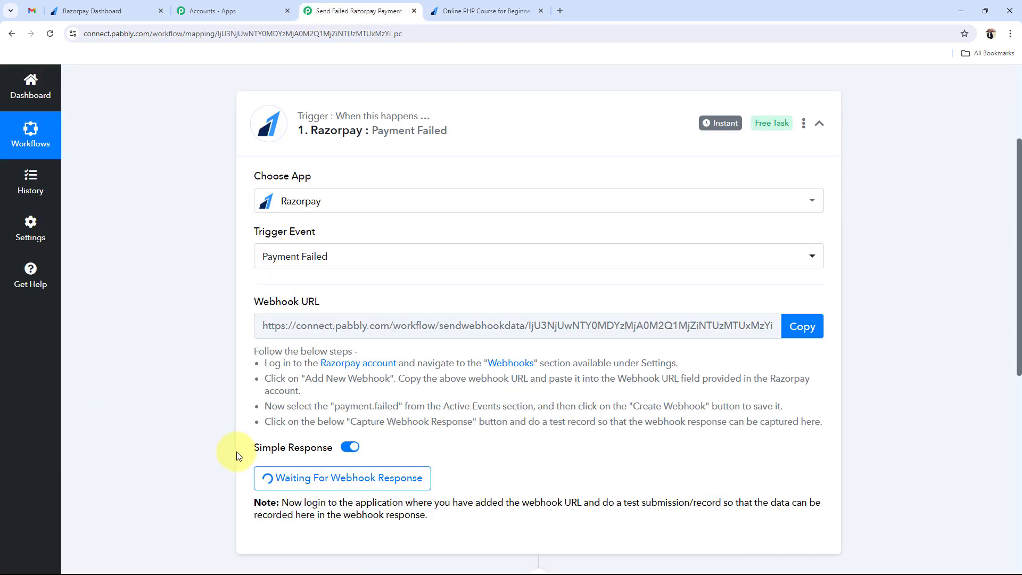
click(519, 6)
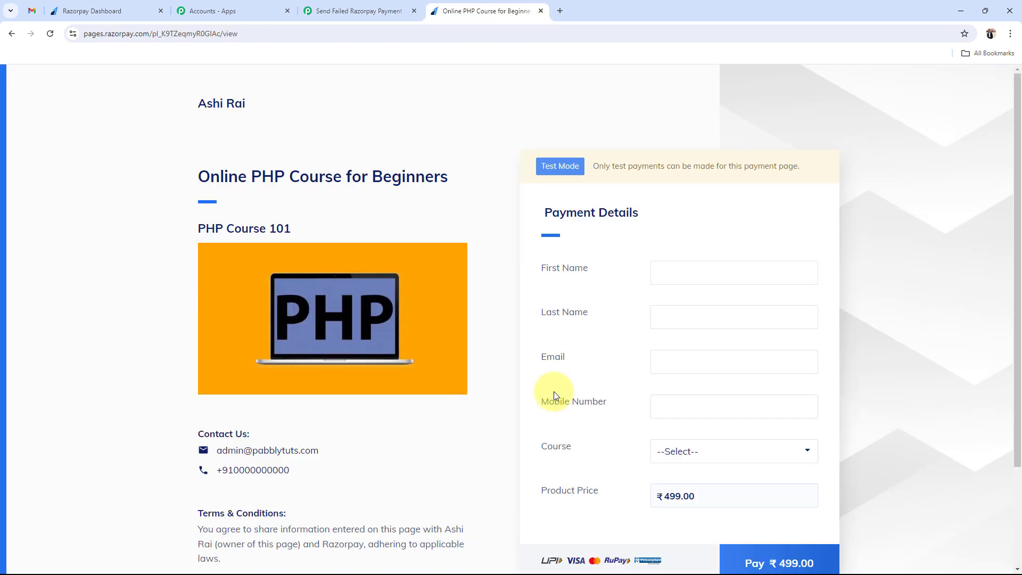
- Fill in first name Test, last name Demo, a test email, and the mobile number
click(737, 276)
click(718, 298)
click(716, 322)
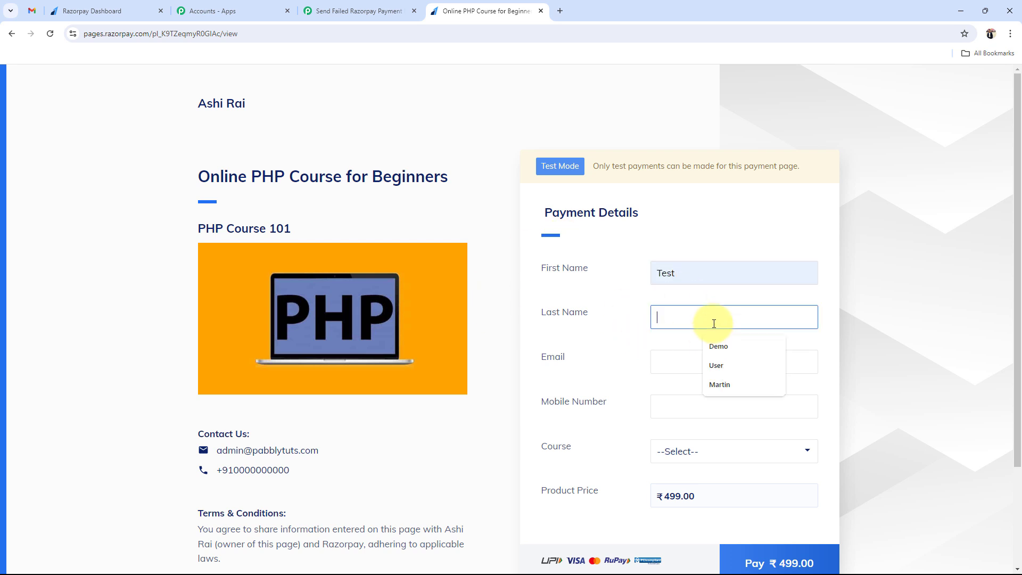
click(712, 347)
click(680, 361)
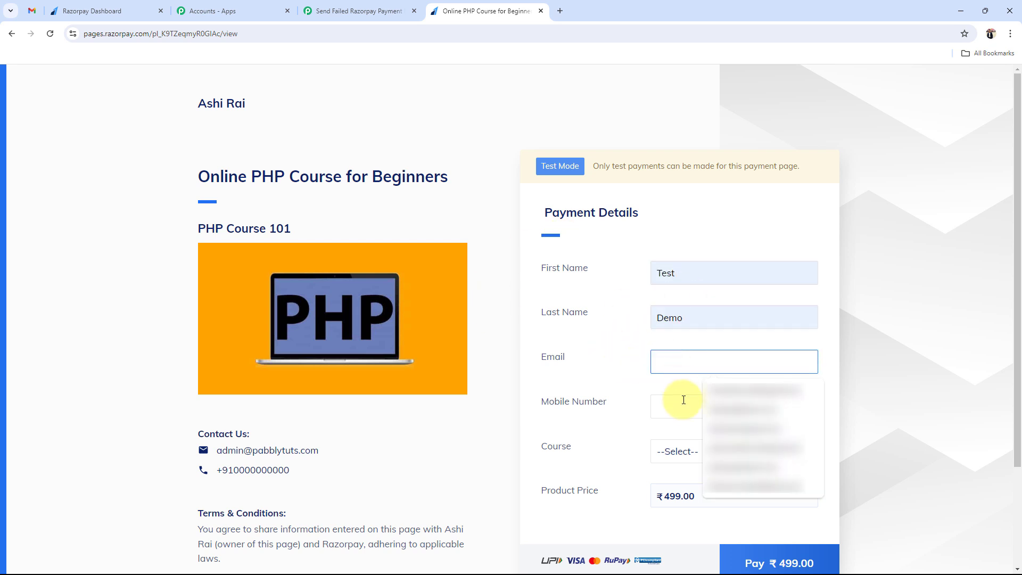
click(726, 409)
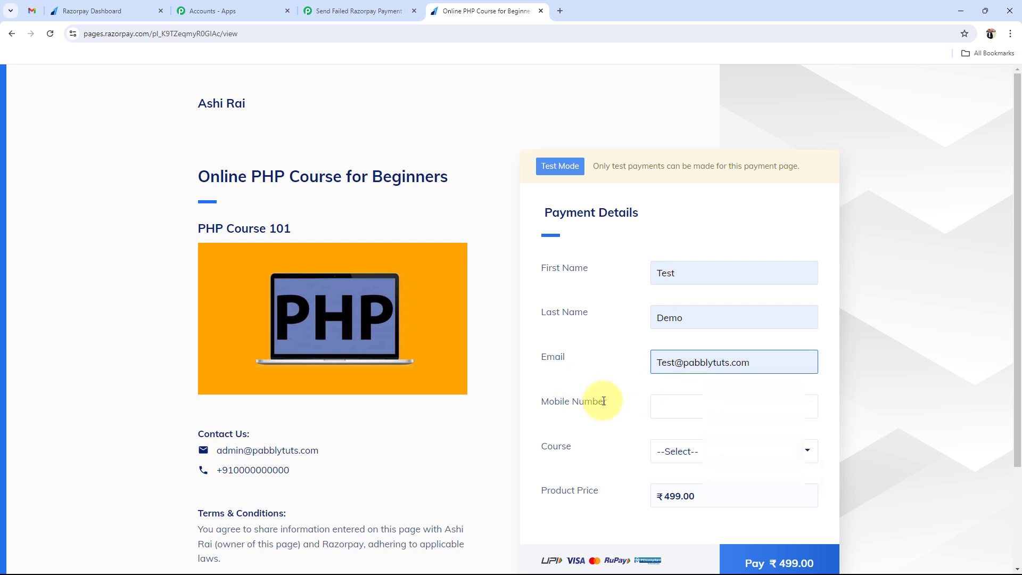
drag(761, 363, 589, 370)
click(591, 369)
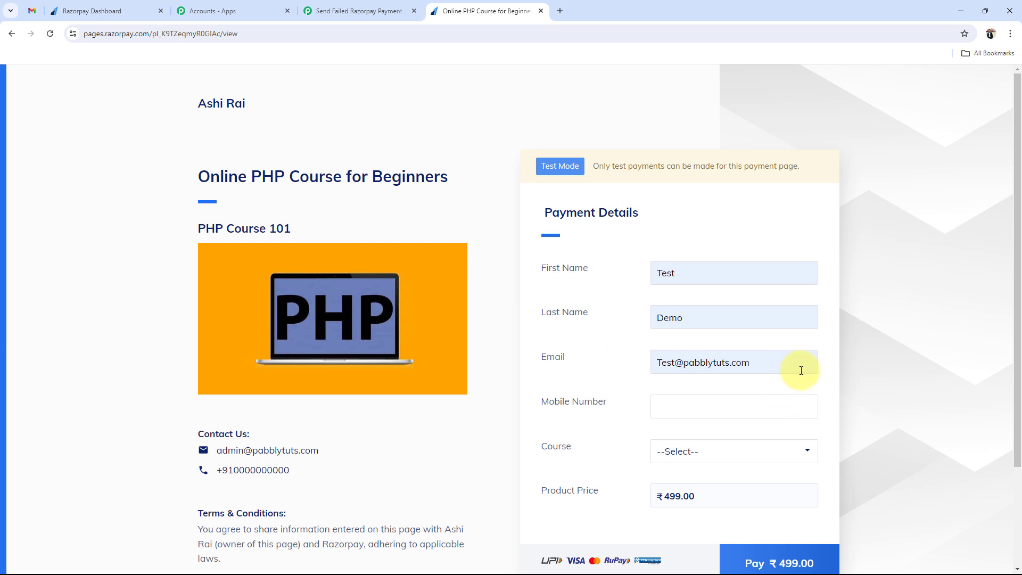
scroll(572, 423, down, 1)
click(697, 365)
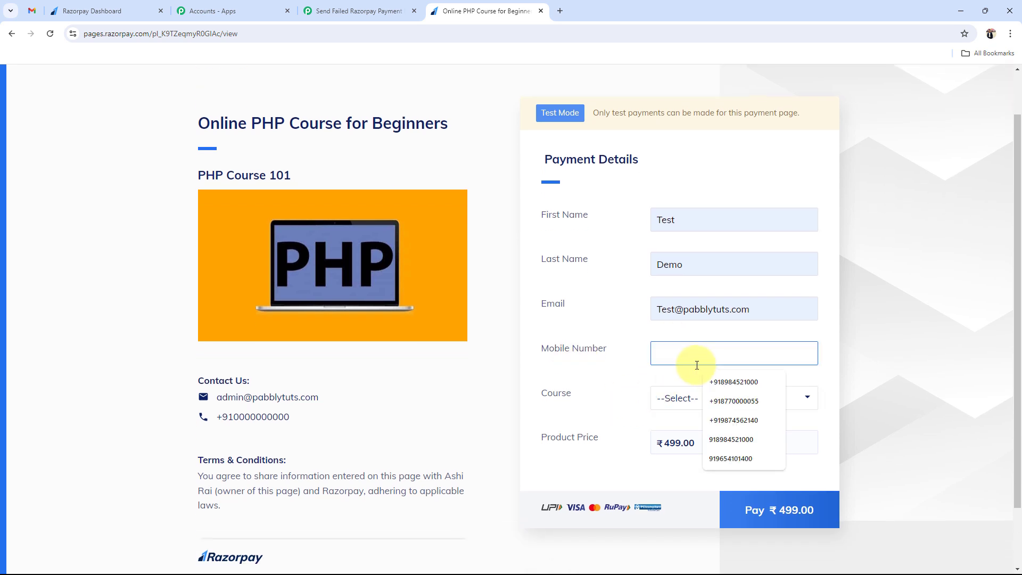
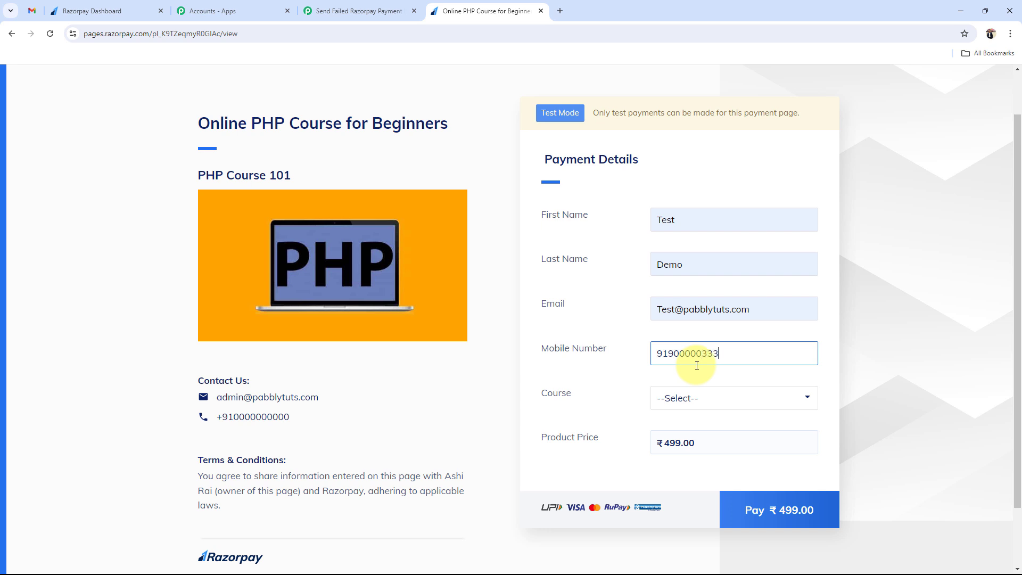
- Select PHP Course for Beginners as the course, bringing the price to ₹499.00
click(687, 408)
click(678, 410)
click(677, 409)
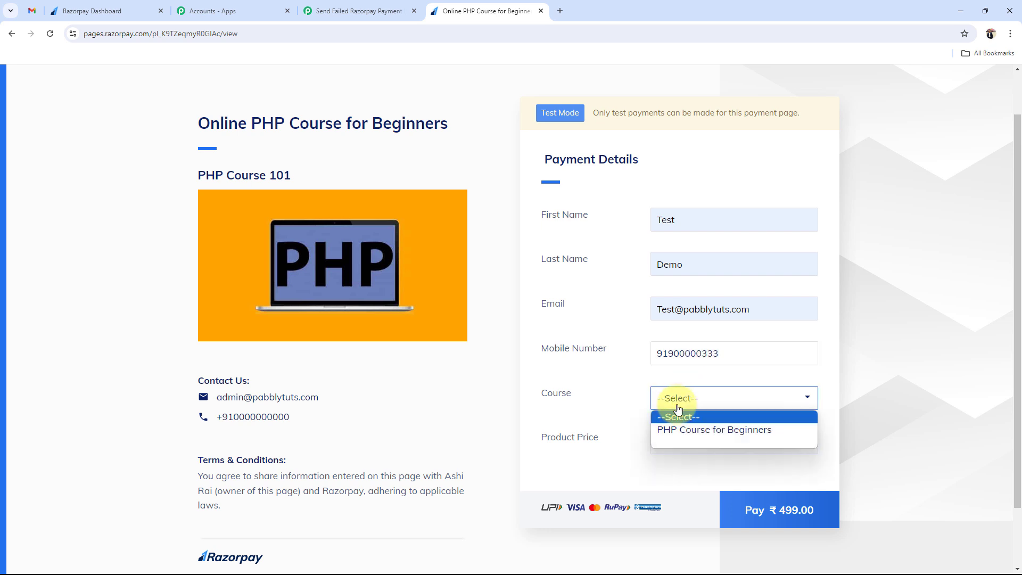
click(678, 431)
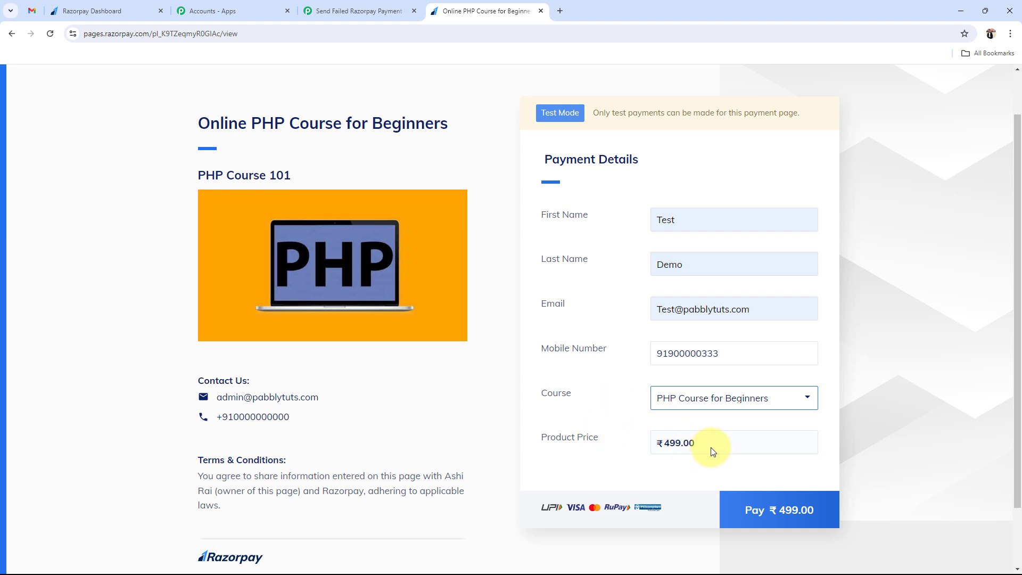
click(754, 522)
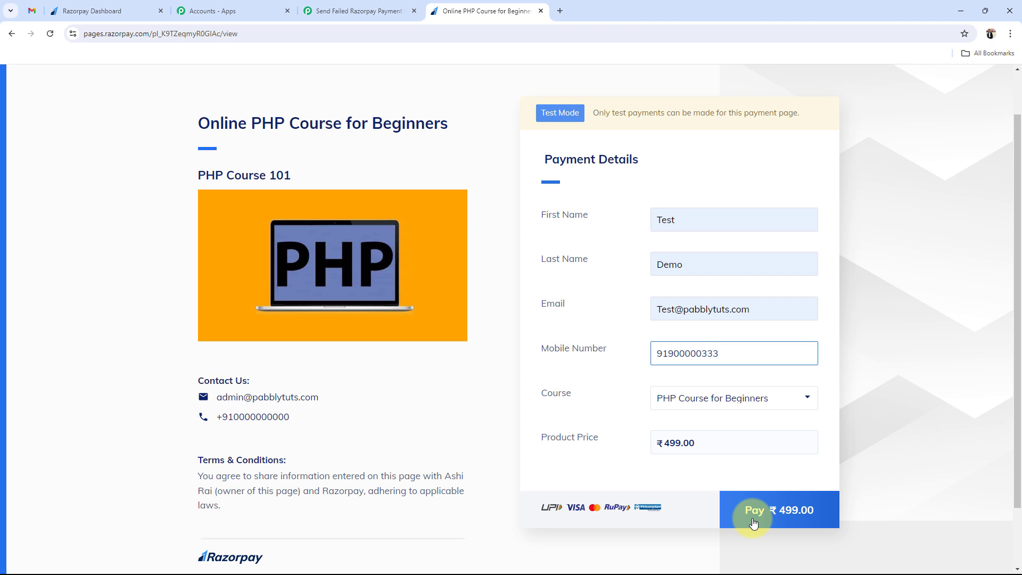
- Start the ₹499 payment, confirm the contact details, and choose Card
click(753, 521)
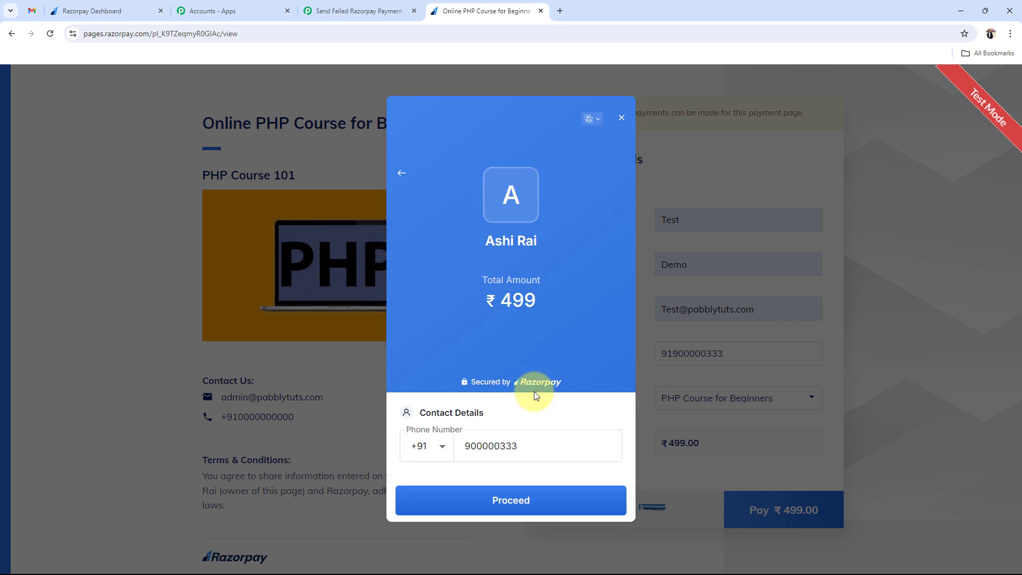
click(522, 448)
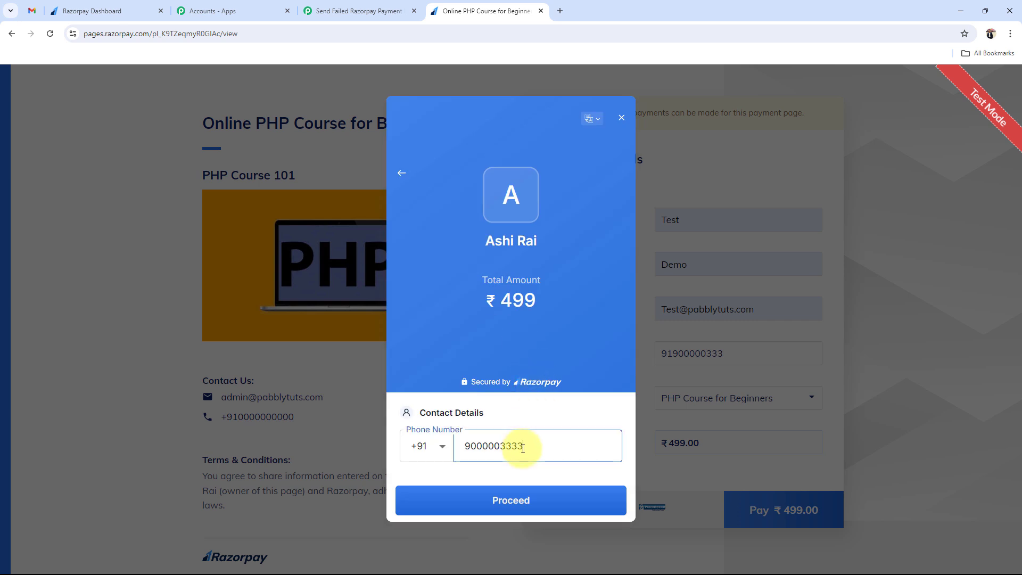
click(538, 506)
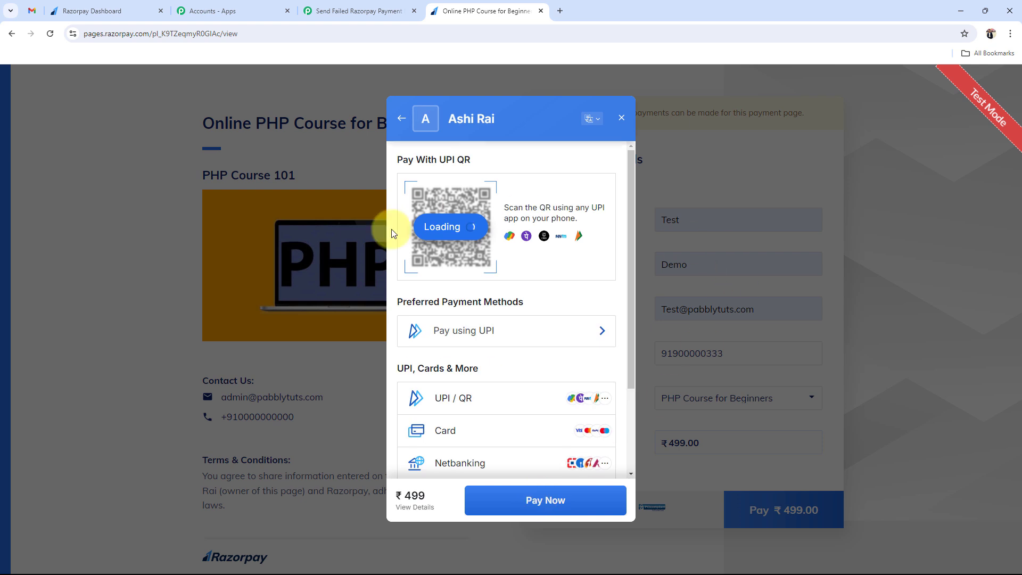
click(469, 432)
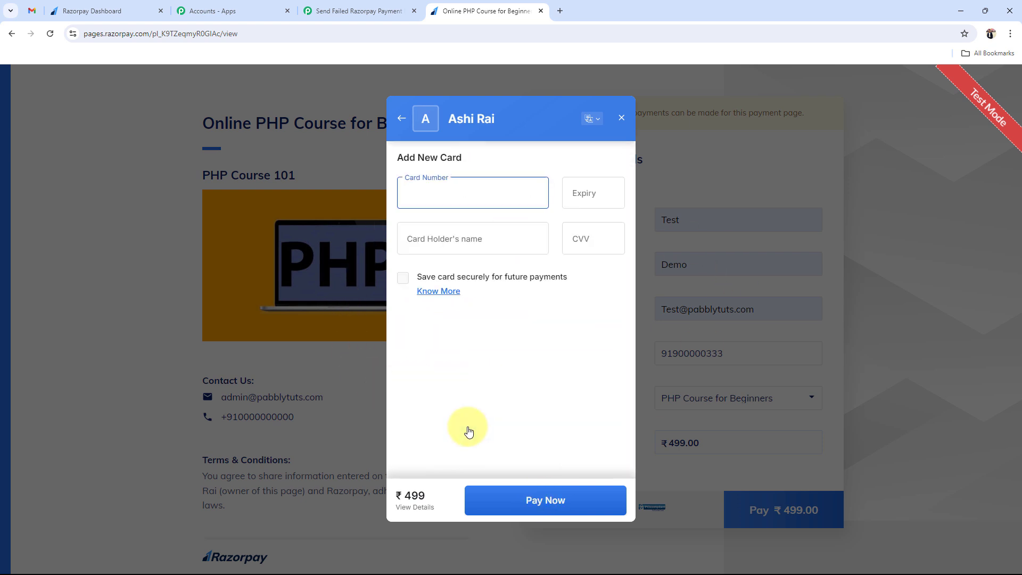
text(4111 1111 1111 1111)
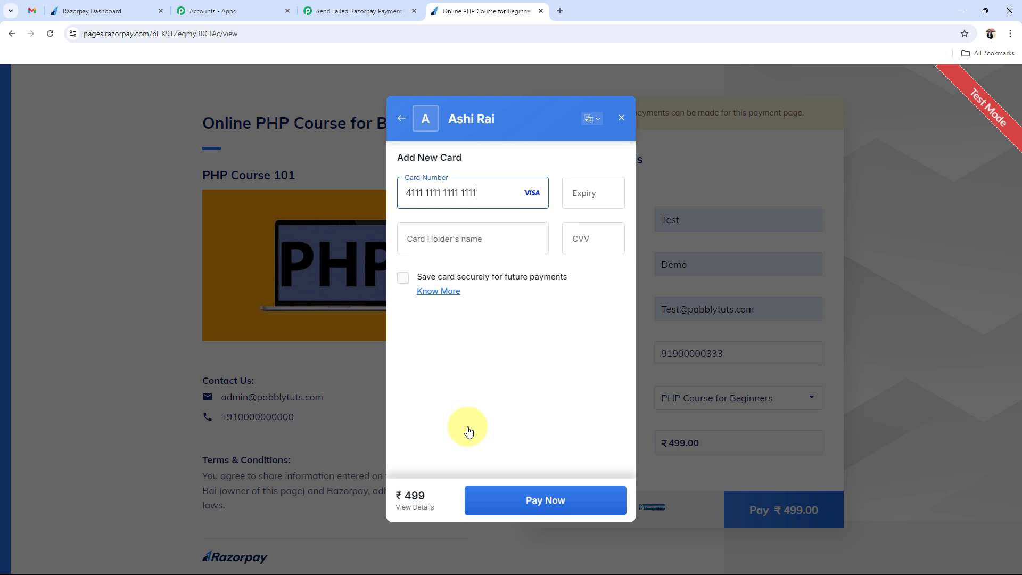
click(606, 186)
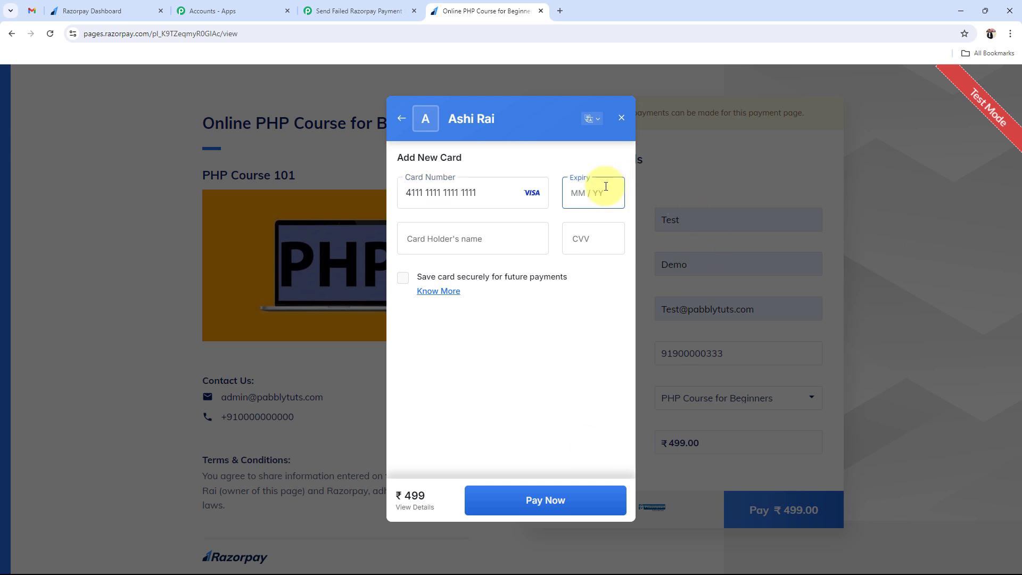
text(03 / 31)
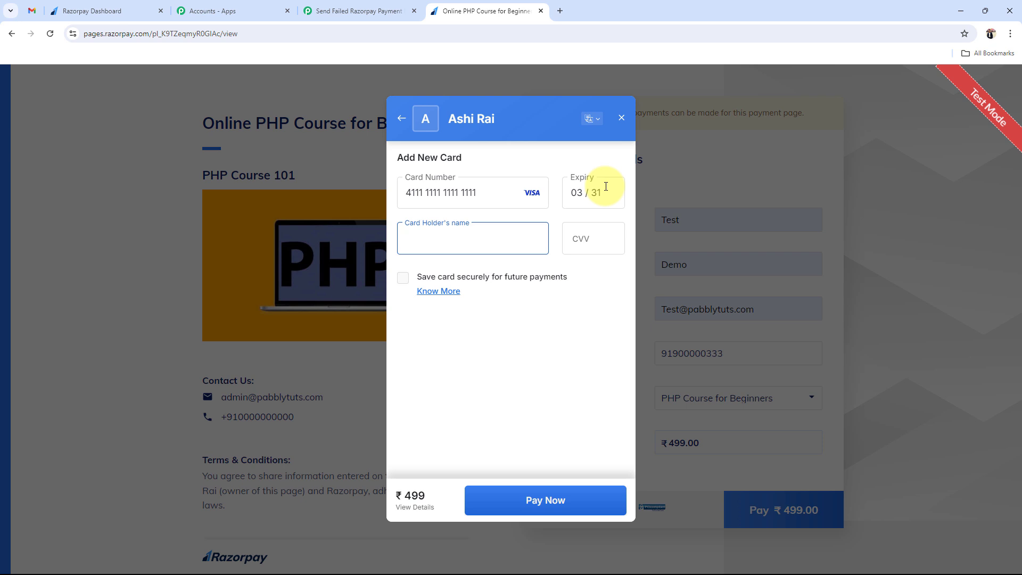
text(pA)
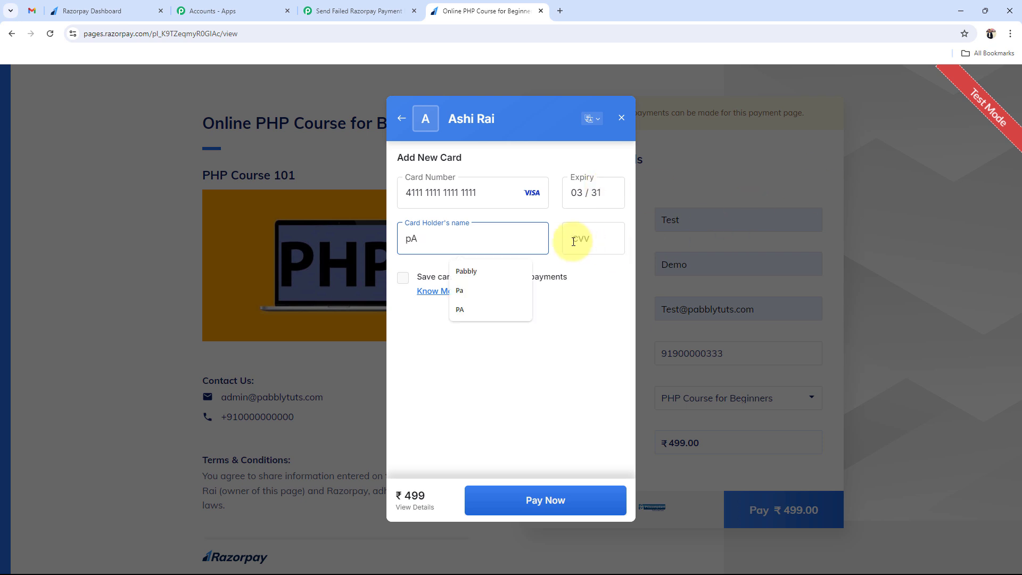
click(525, 271)
click(590, 239)
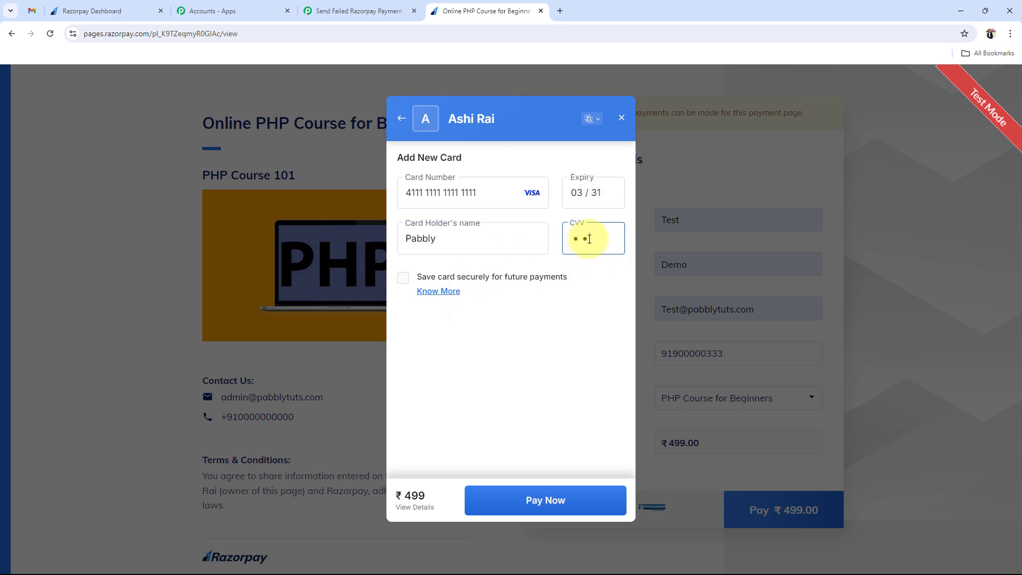
click(532, 491)
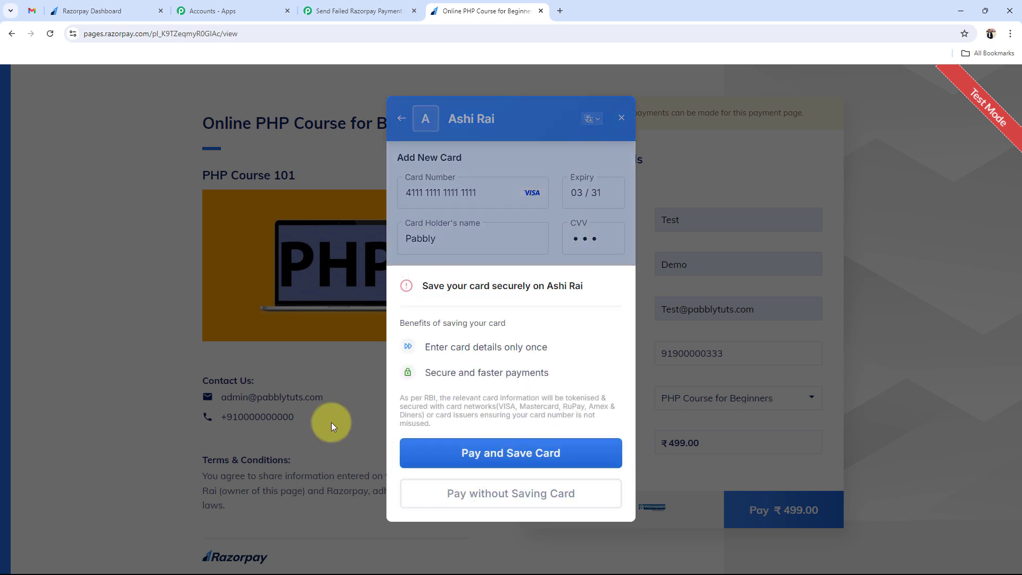
- Pay without saving the card, submit the test OTP, and dismiss the Payment failed notice
click(480, 508)
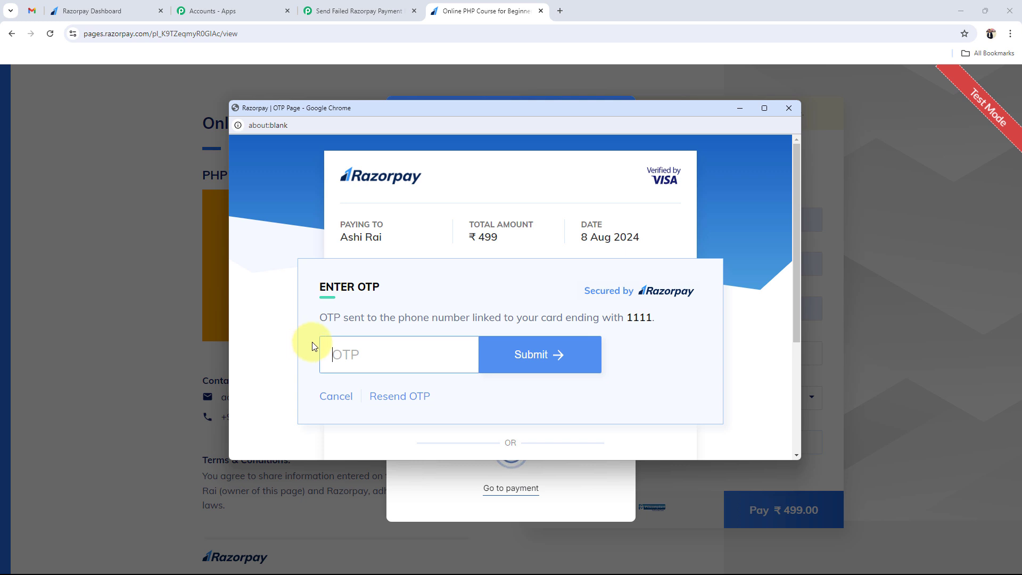
text(11111)
click(541, 360)
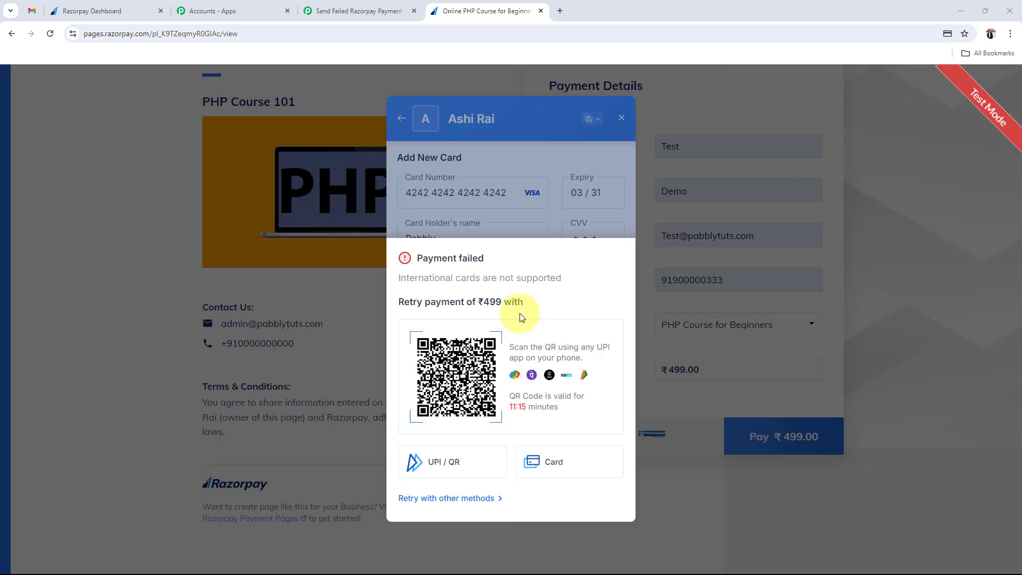
drag(407, 256, 482, 268)
click(519, 286)
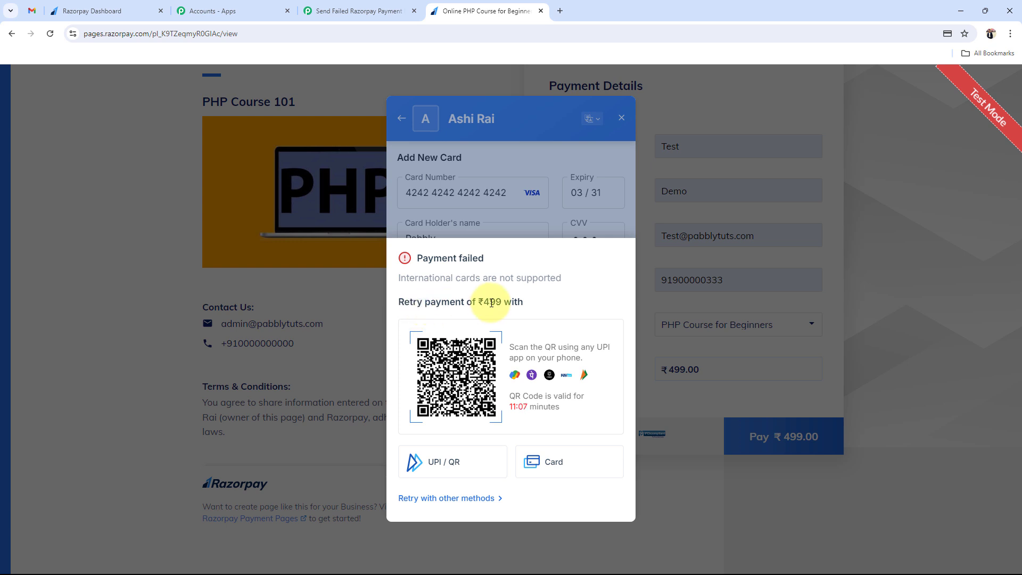
click(622, 117)
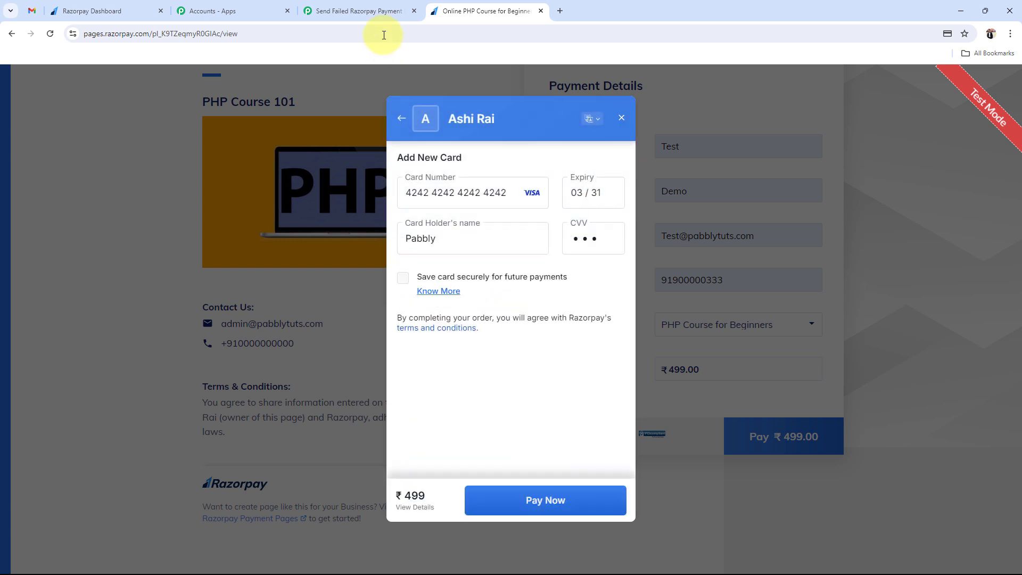
- Review the captured mobile, first name, last name, email and course values in the webhook response
click(345, 6)
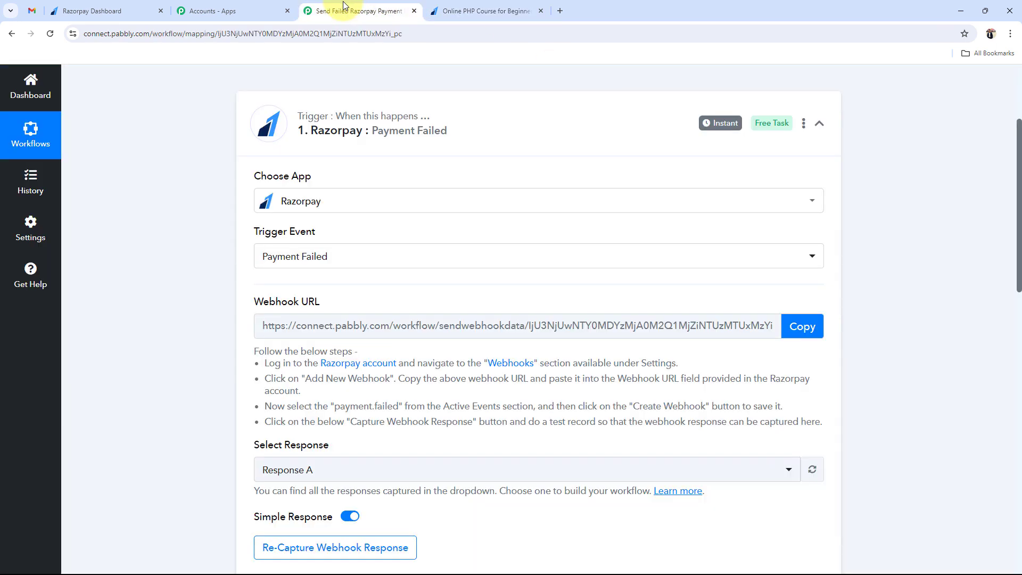
scroll(210, 319, down, 3)
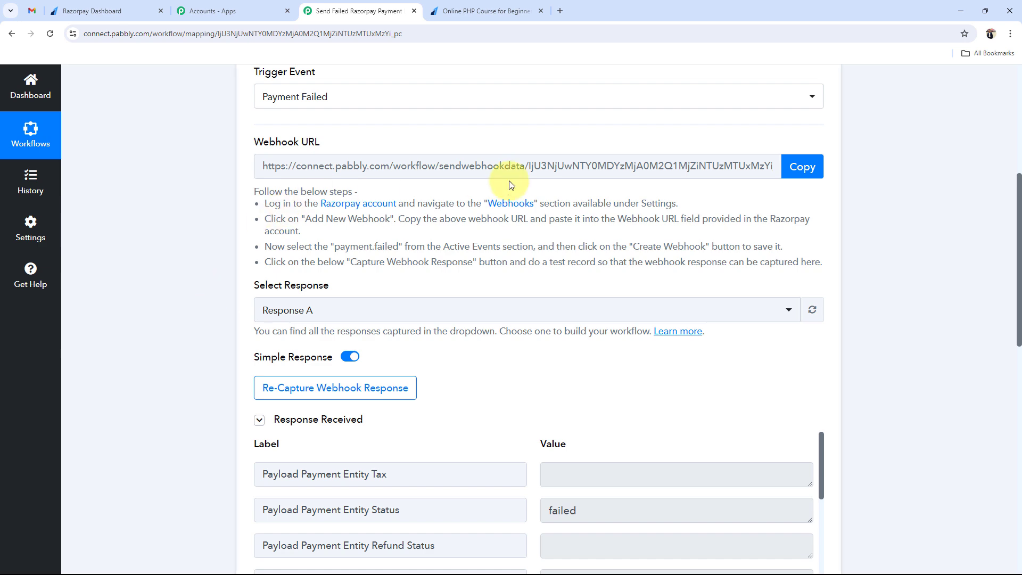
scroll(307, 239, down, 6)
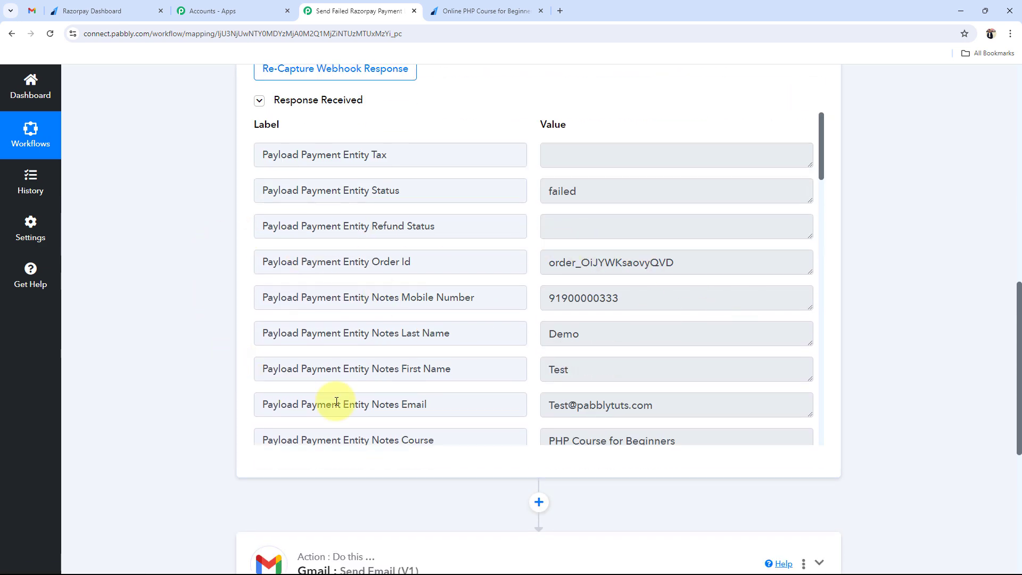
click(622, 304)
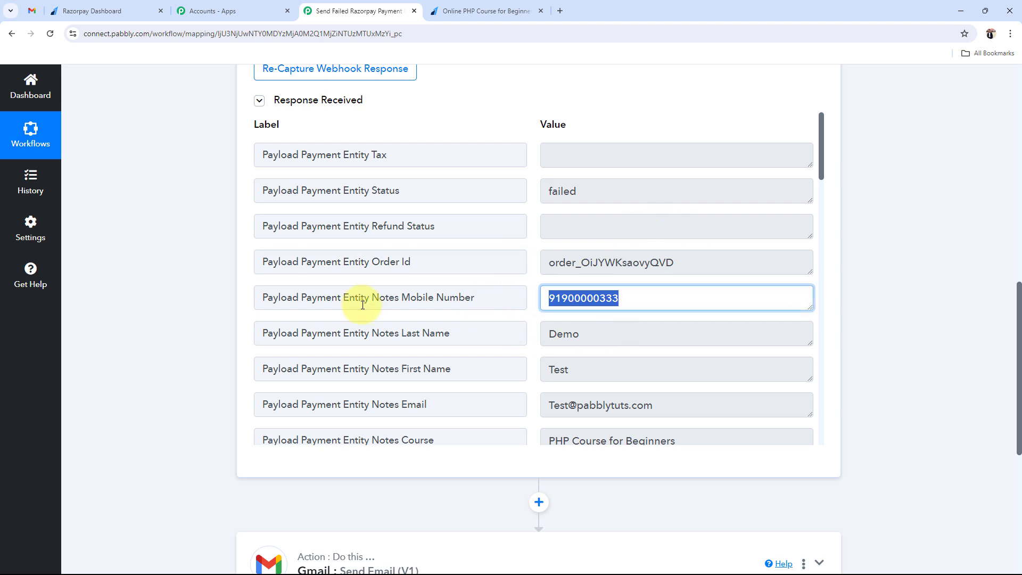
scroll(373, 314, down, 3)
click(580, 221)
click(584, 175)
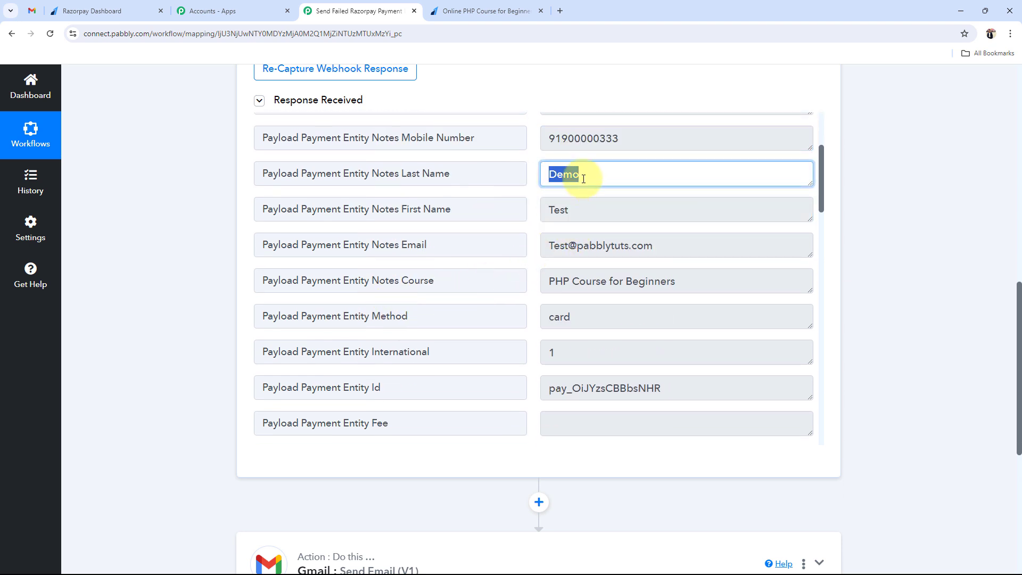
click(686, 242)
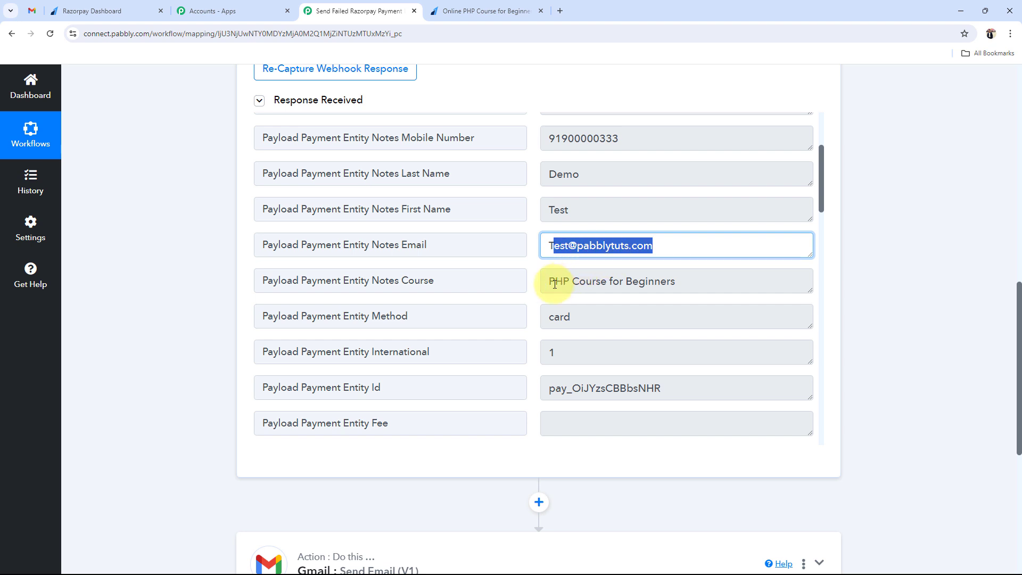
click(687, 286)
- Highlight the BAD_REQUEST_ERROR error code and the full error description
scroll(539, 313, down, 4)
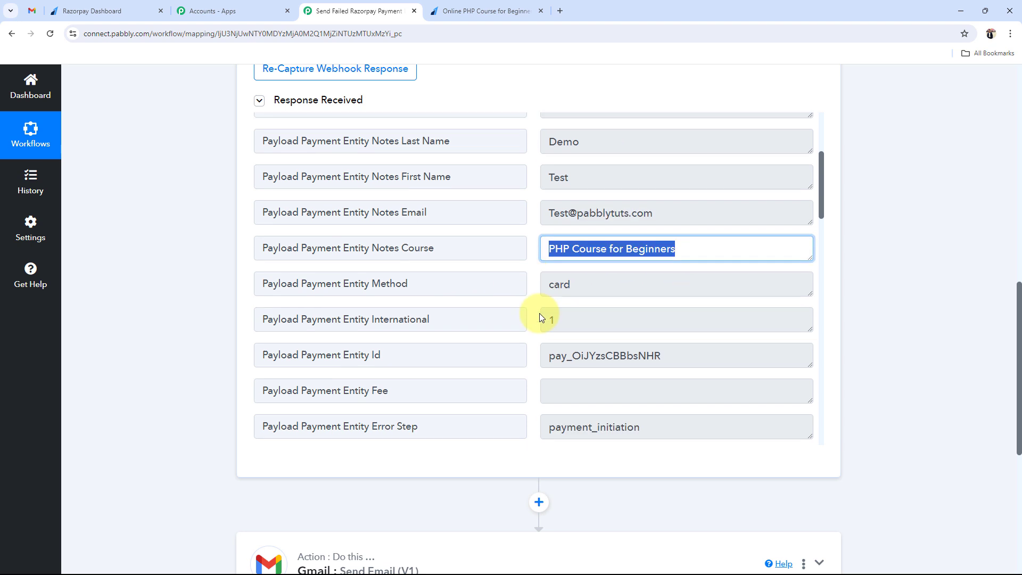
scroll(634, 330, down, 4)
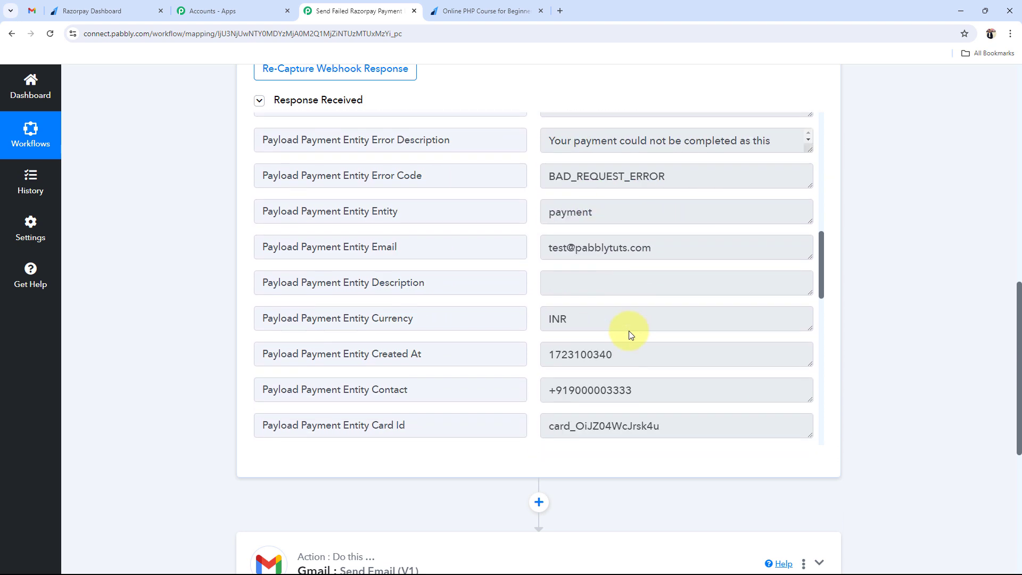
scroll(630, 333, up, 1)
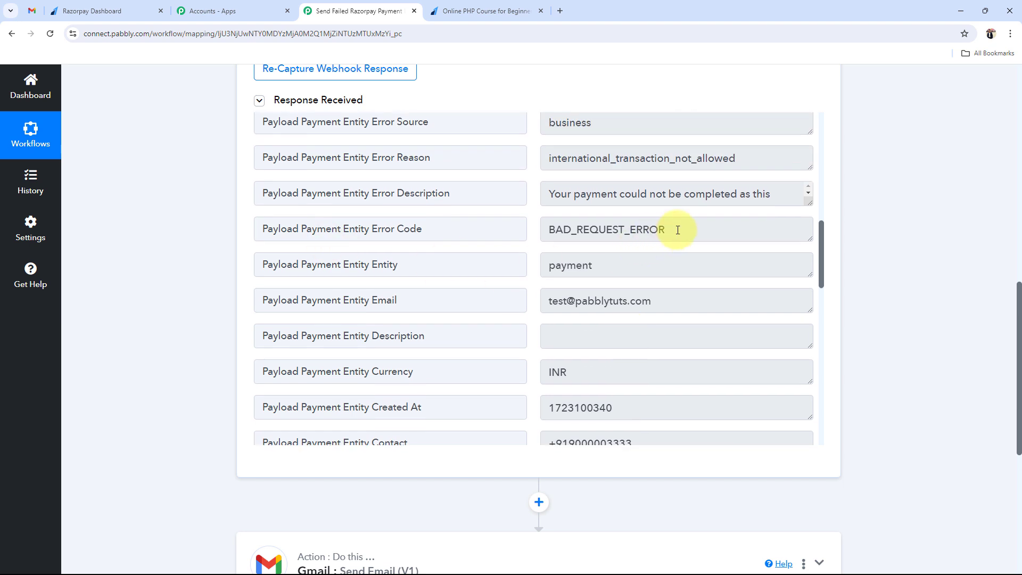
click(678, 230)
drag(678, 229, 490, 231)
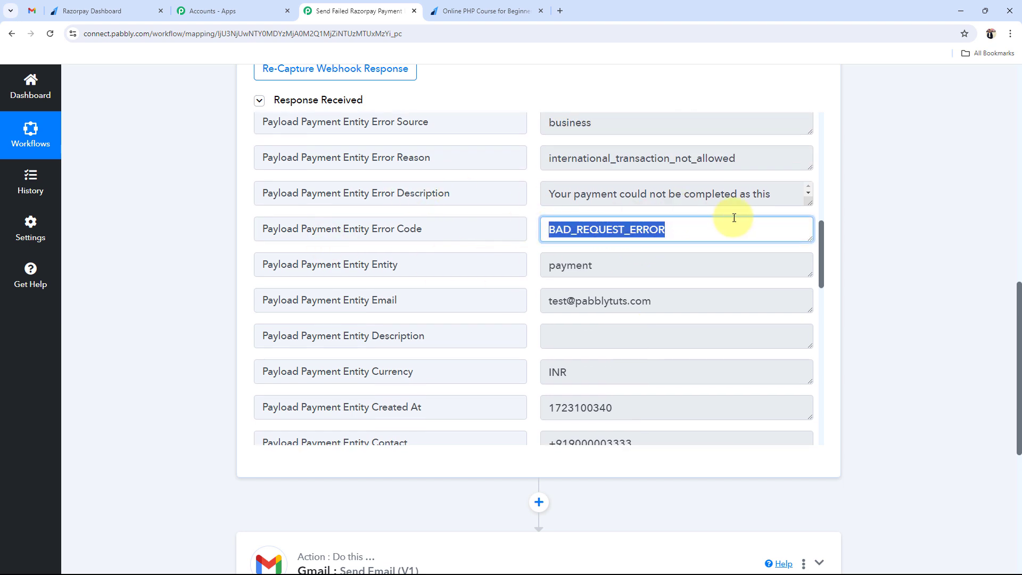
drag(808, 205, 810, 268)
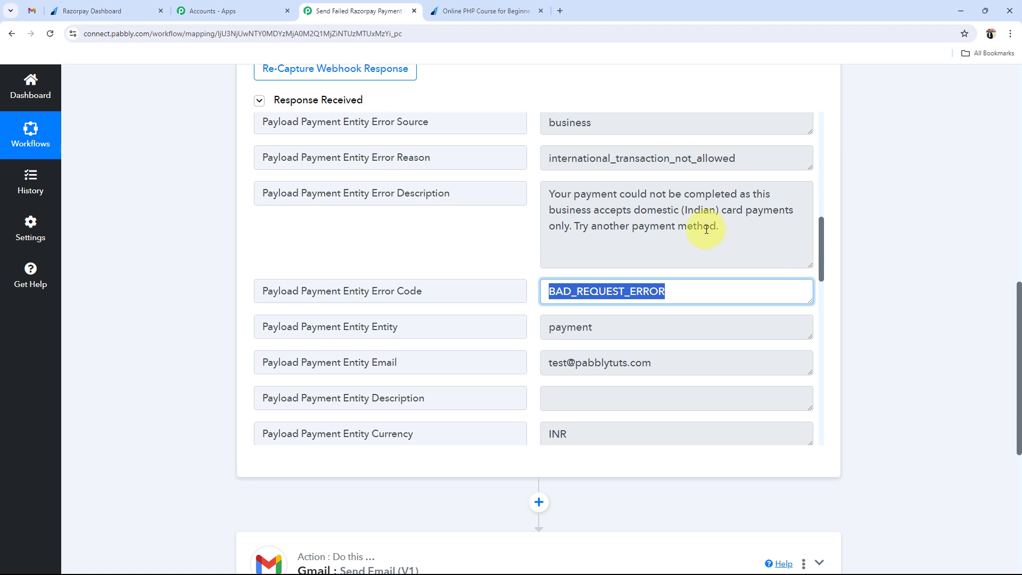
click(713, 229)
drag(712, 229, 506, 196)
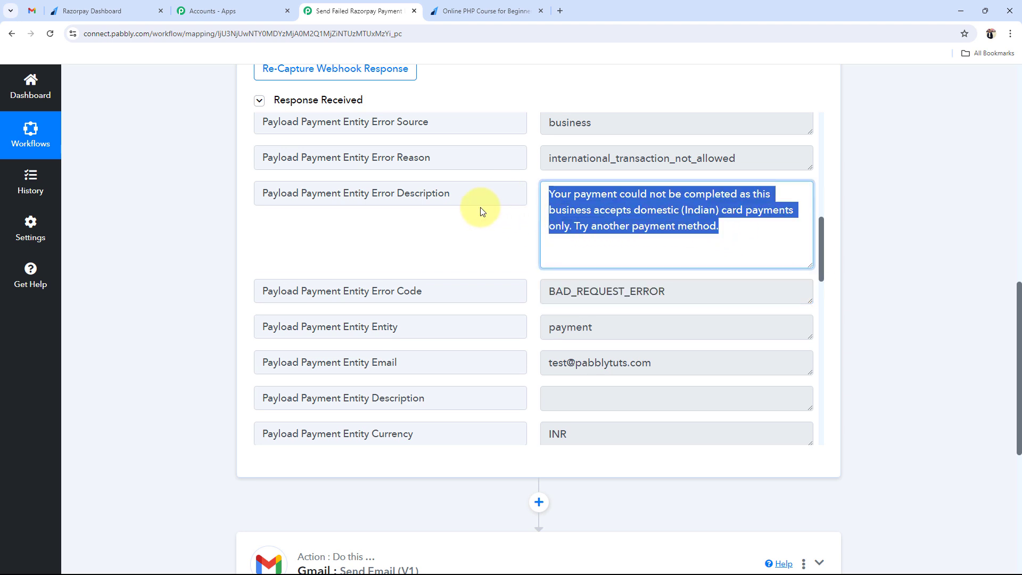
click(169, 304)
- Scroll to the payment entity amount and highlight its 49900 value
scroll(605, 318, down, 4)
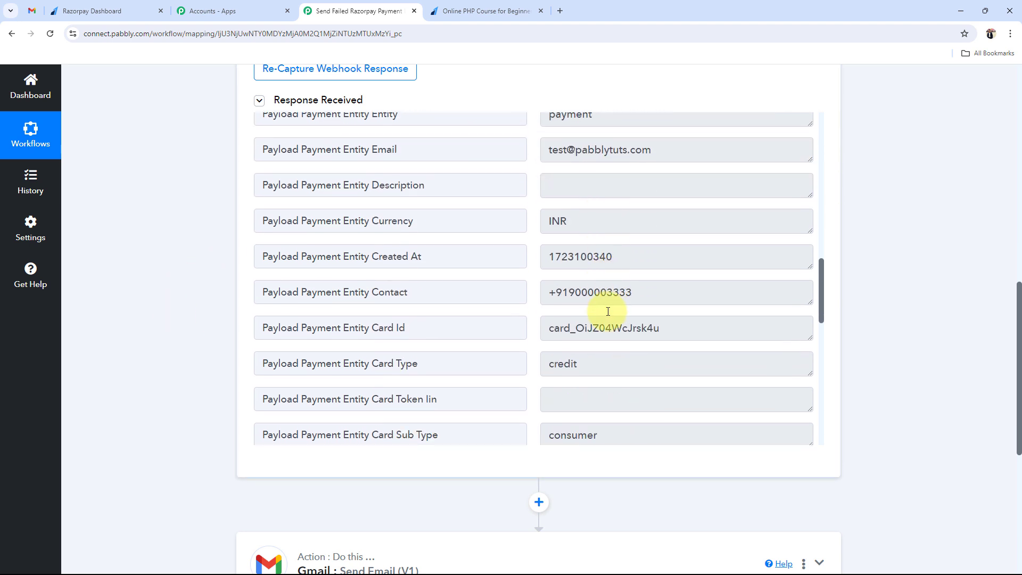
scroll(660, 303, down, 6)
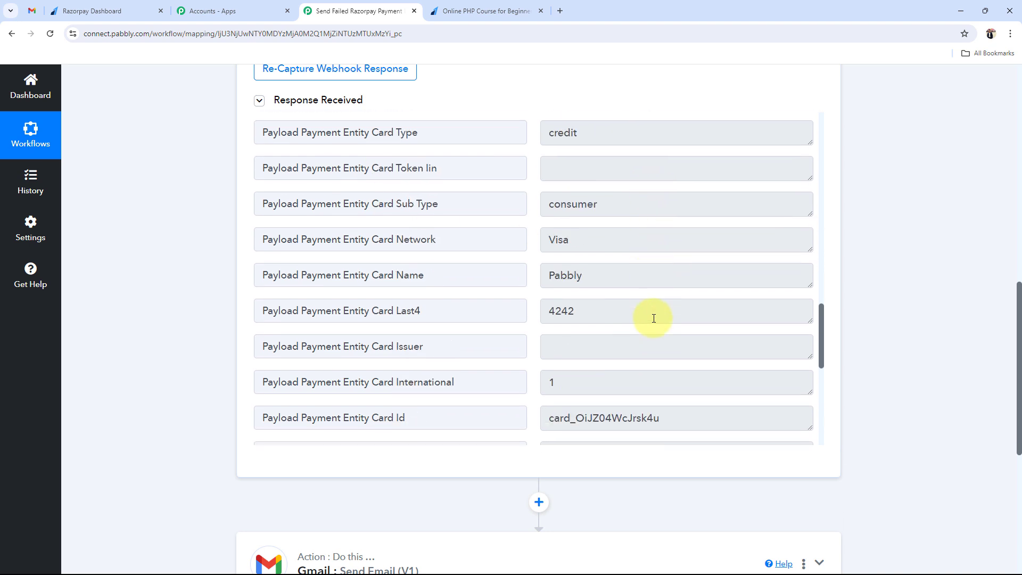
scroll(653, 318, down, 4)
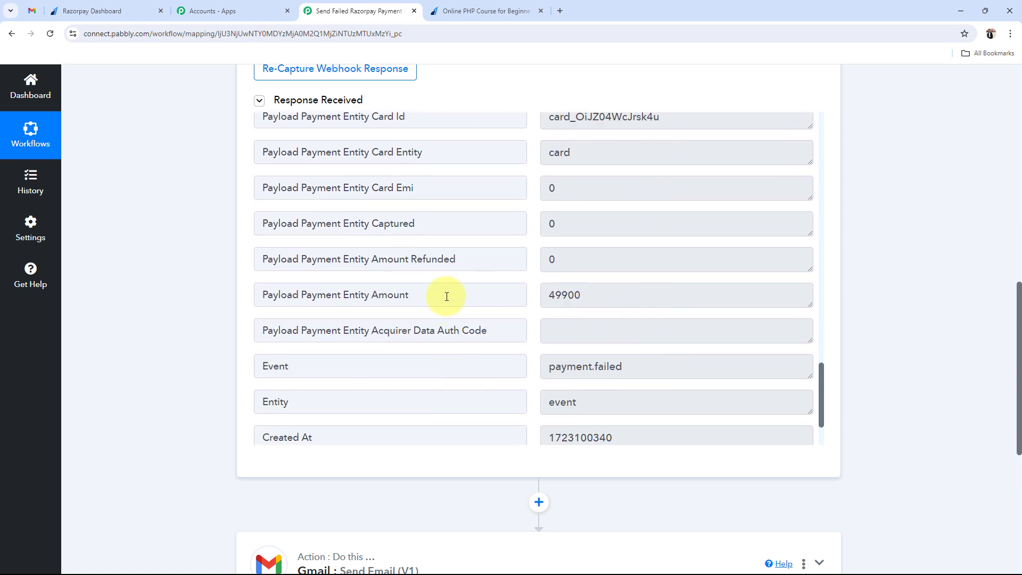
drag(596, 299, 551, 348)
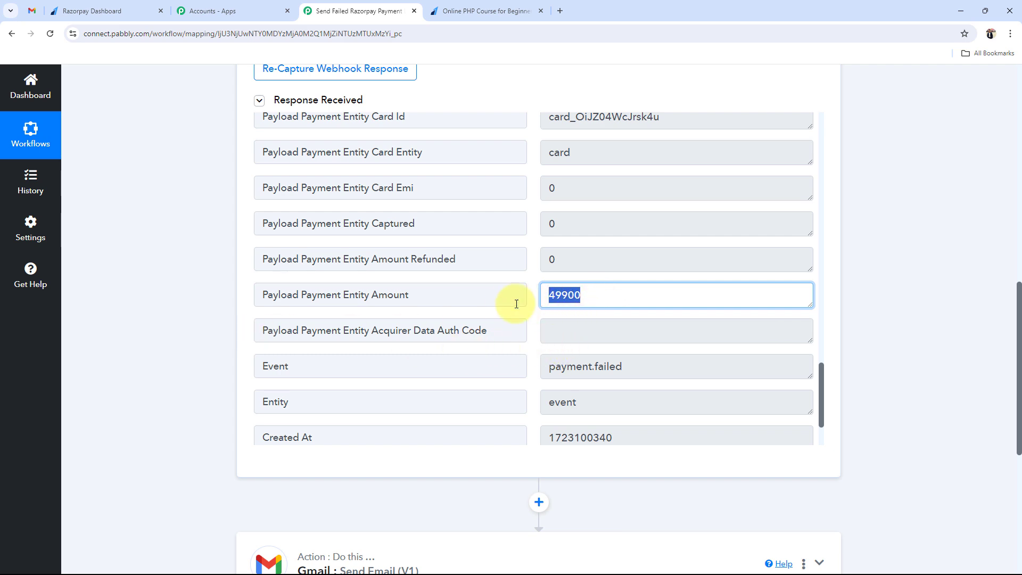
- Cancel the in-progress test payment on the Online PHP Course for Beginners page
click(107, 11)
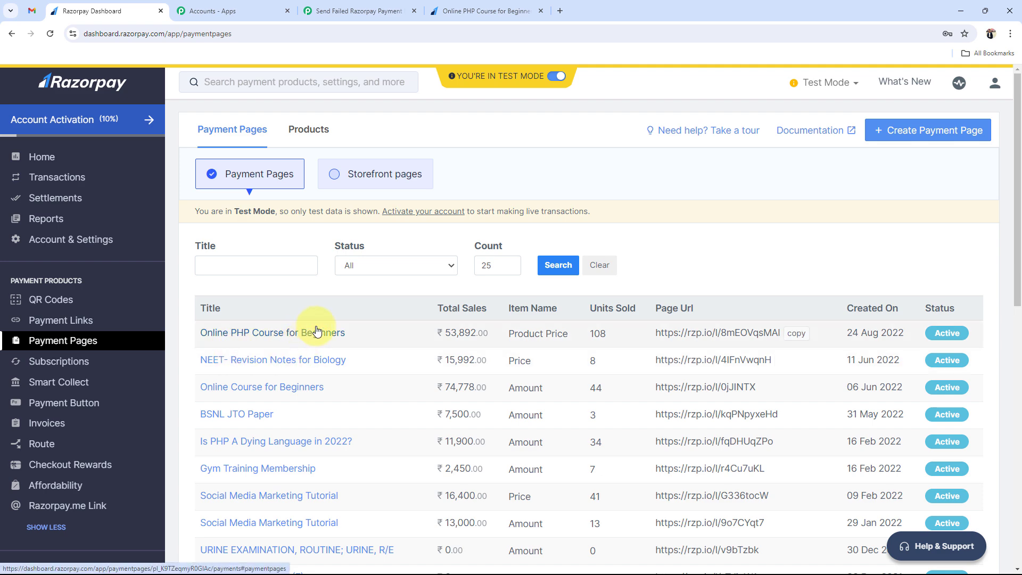
click(482, 11)
click(624, 118)
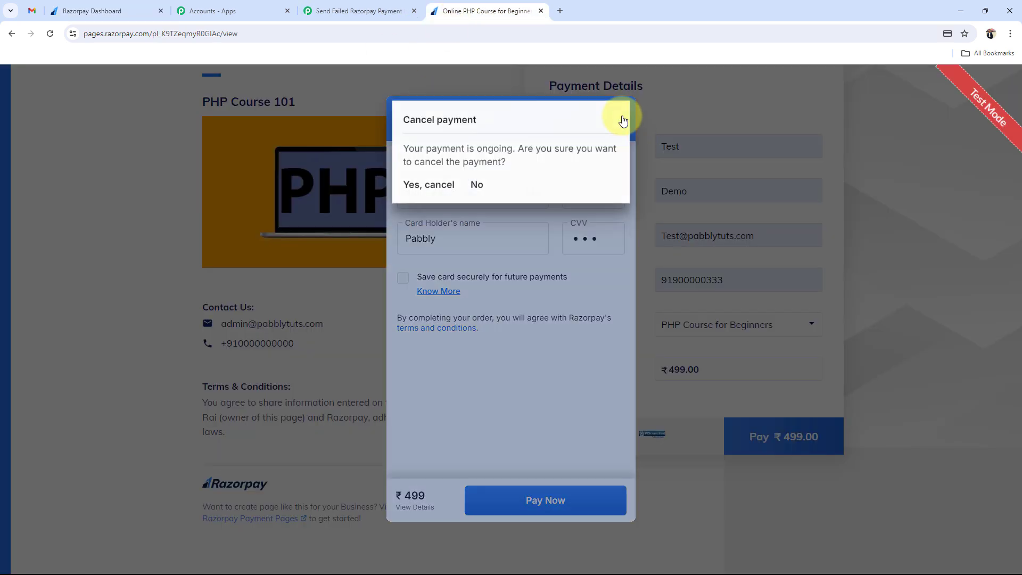
click(412, 185)
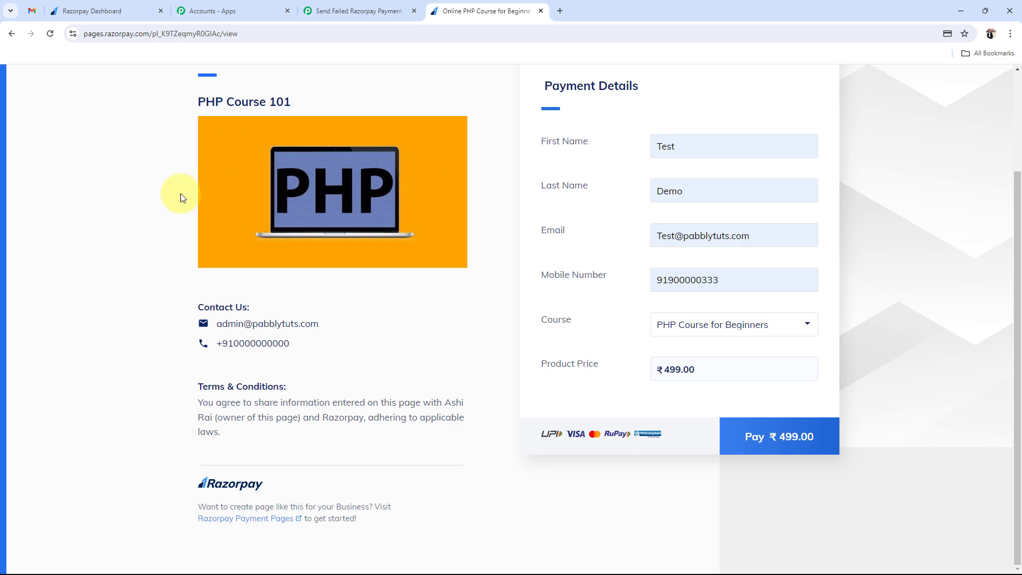
scroll(182, 194, up, 3)
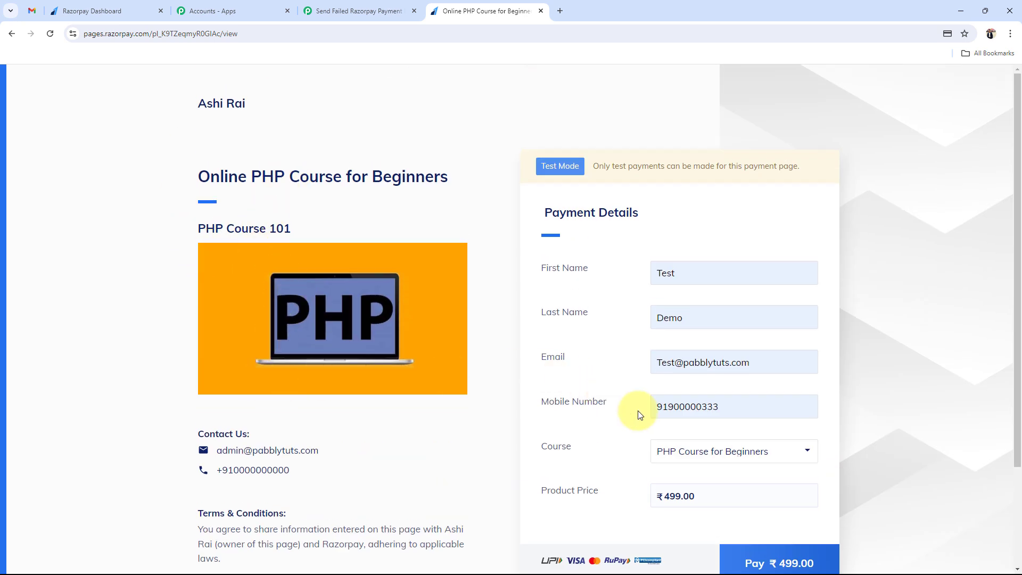
- Back in the Pabbly workflow, collapse the Razorpay Payment Failed trigger step
click(331, 4)
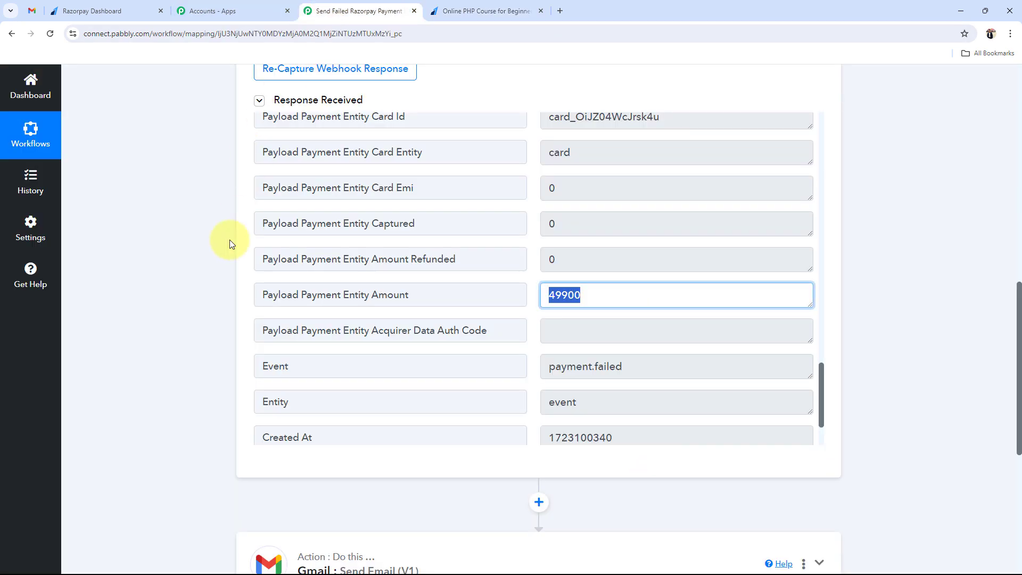
click(182, 264)
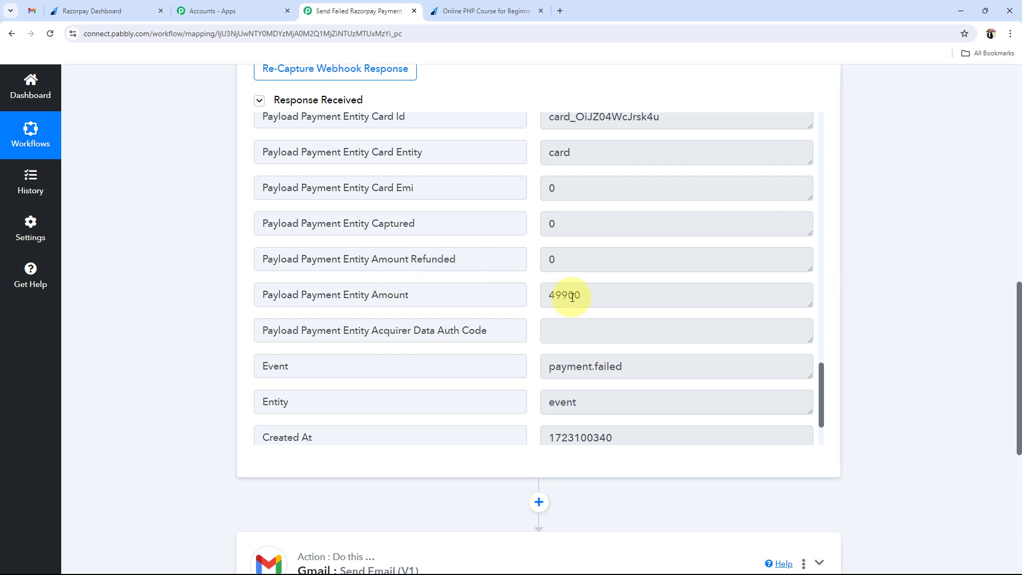
drag(569, 295, 589, 292)
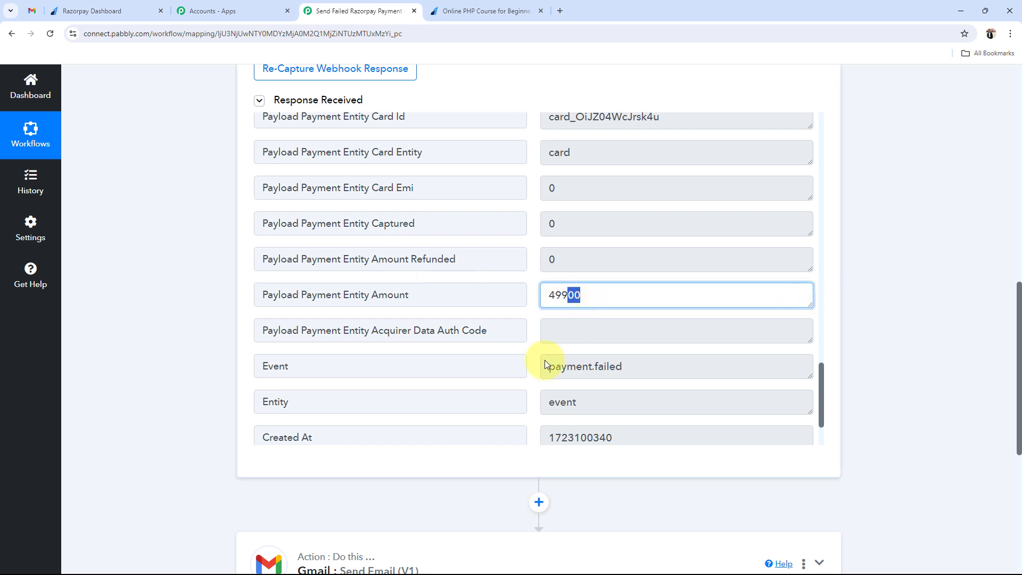
scroll(606, 345, down, 1)
scroll(606, 345, down, 2)
click(210, 391)
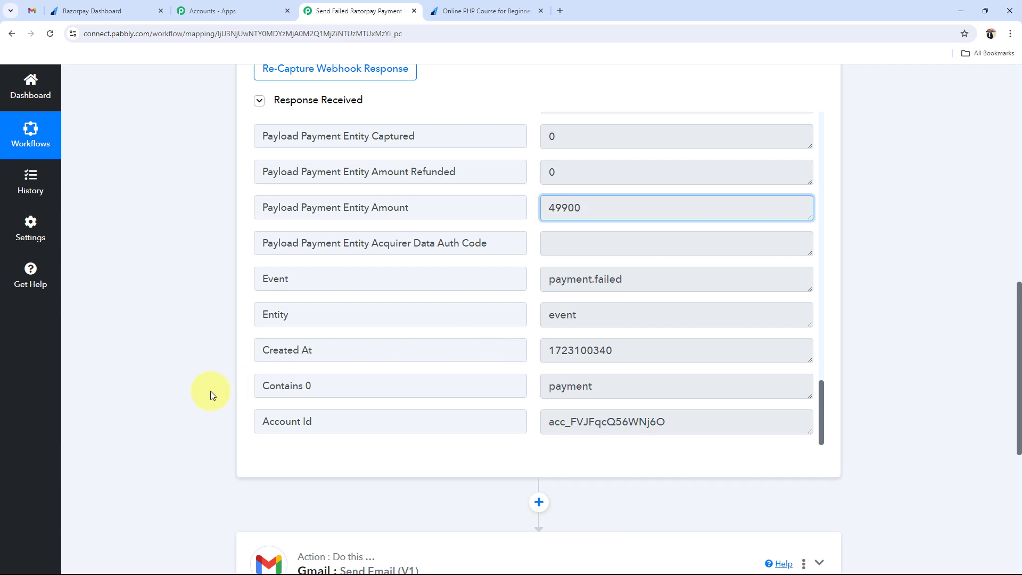
scroll(209, 390, up, 10)
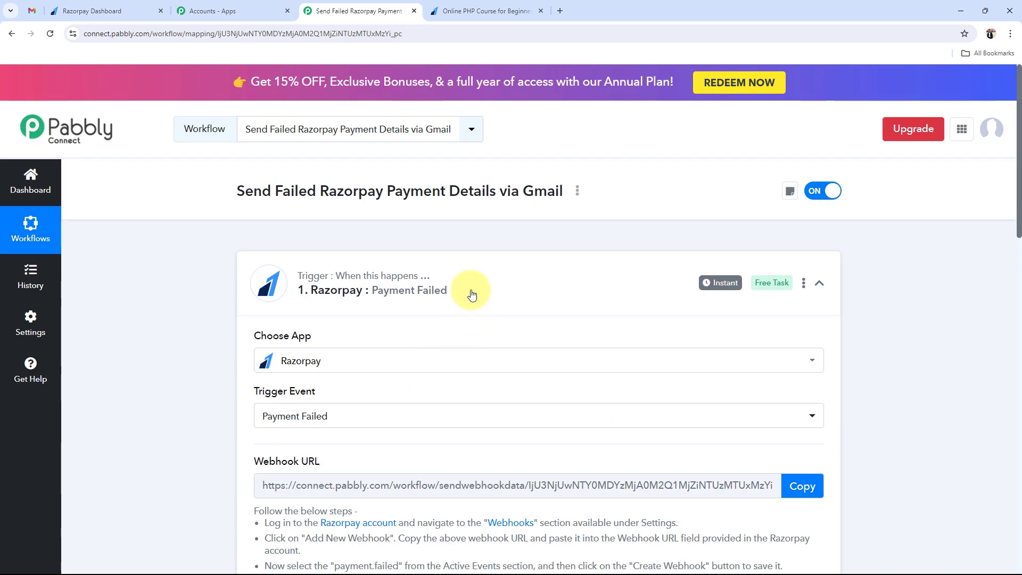
click(468, 292)
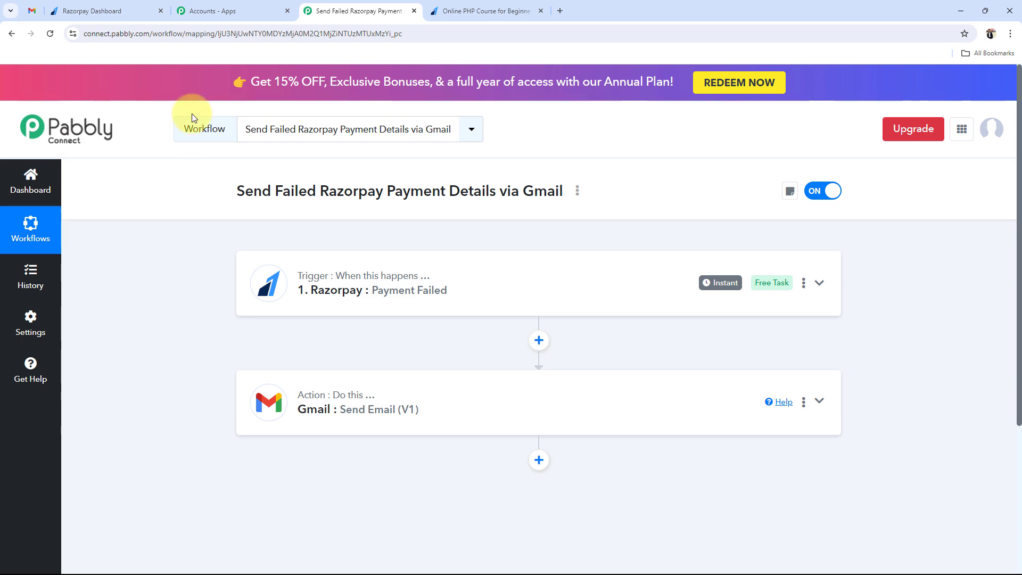
click(147, 11)
scroll(293, 407, down, 10)
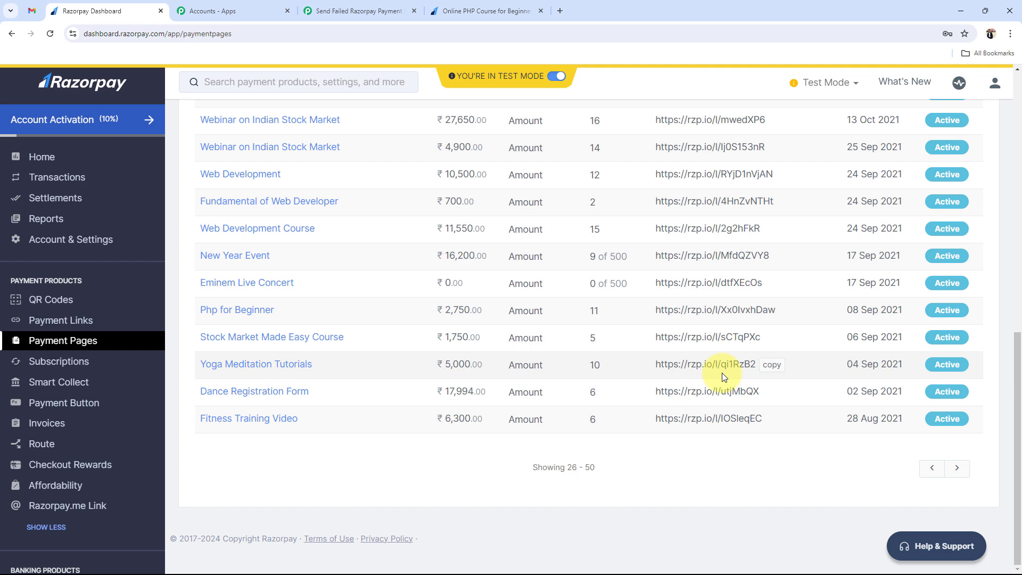
scroll(722, 373, up, 4)
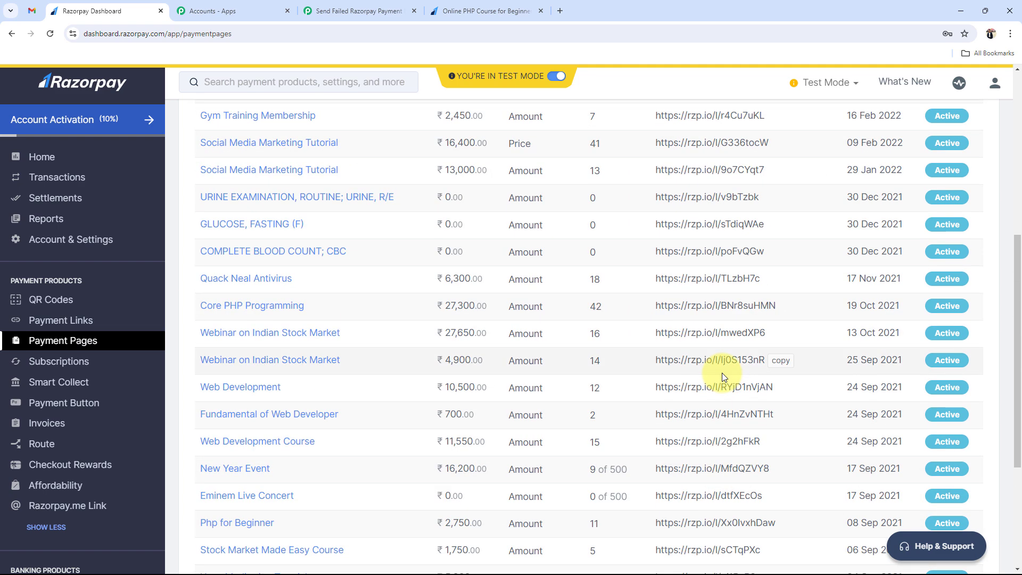
scroll(721, 372, up, 7)
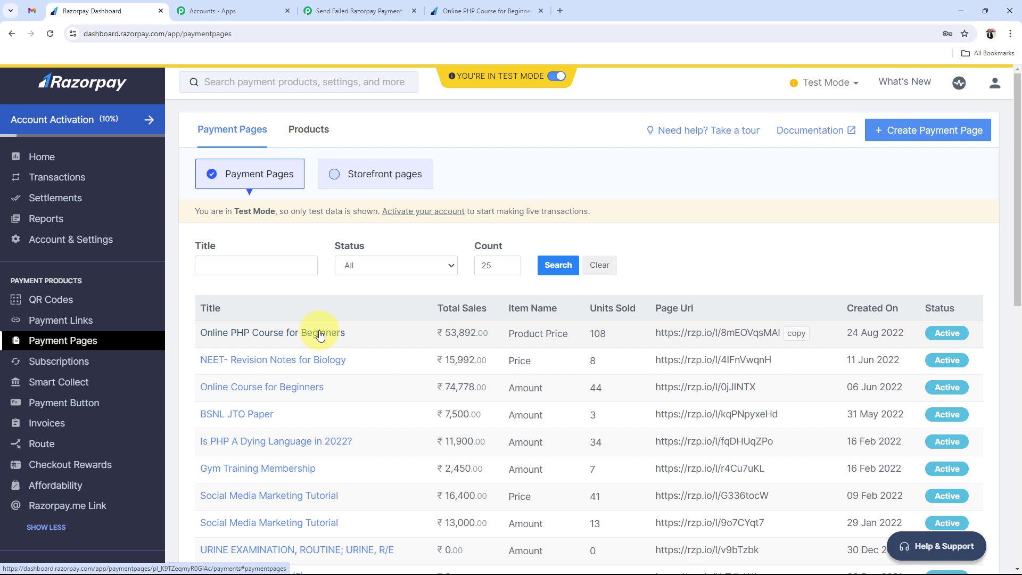
click(445, 10)
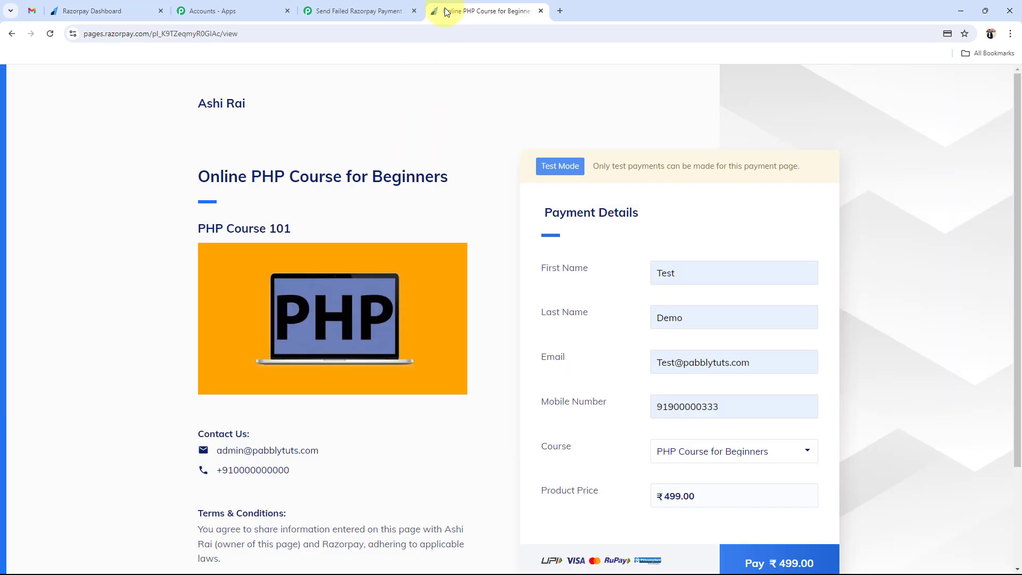
click(378, 8)
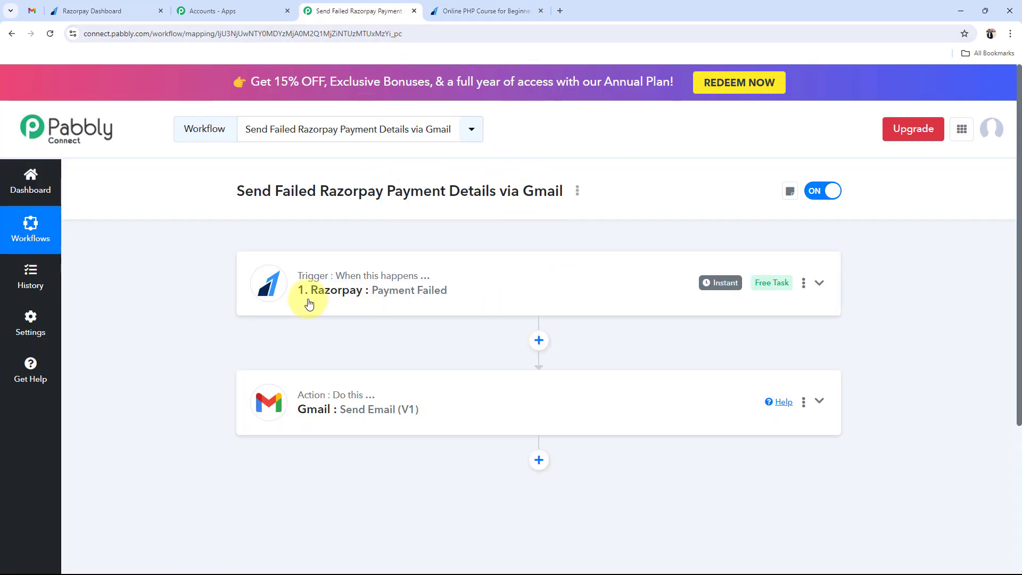
- Add a connected Filter (Pabbly) step with Filter Values event between the Razorpay trigger and Gmail
click(539, 340)
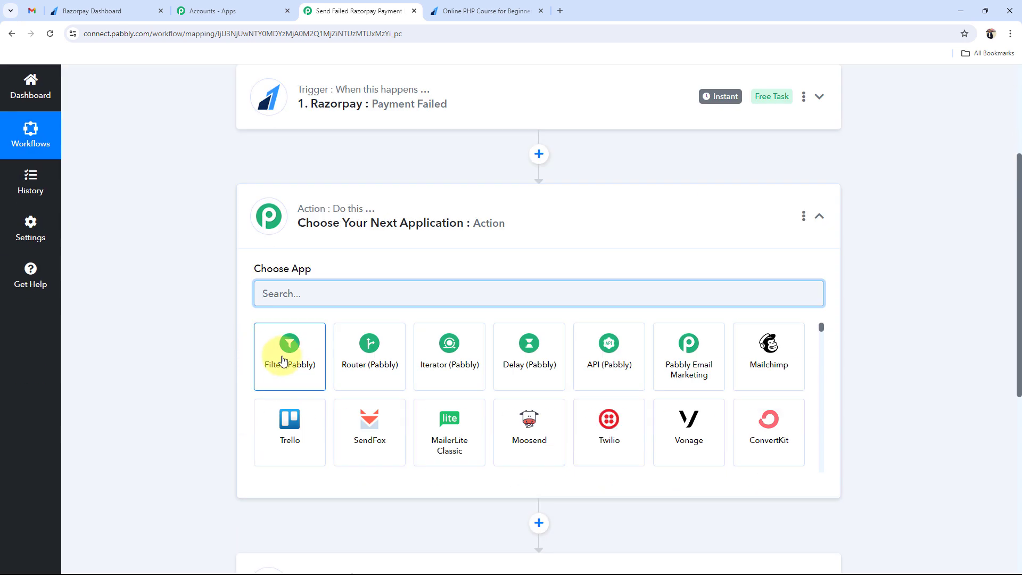
click(282, 361)
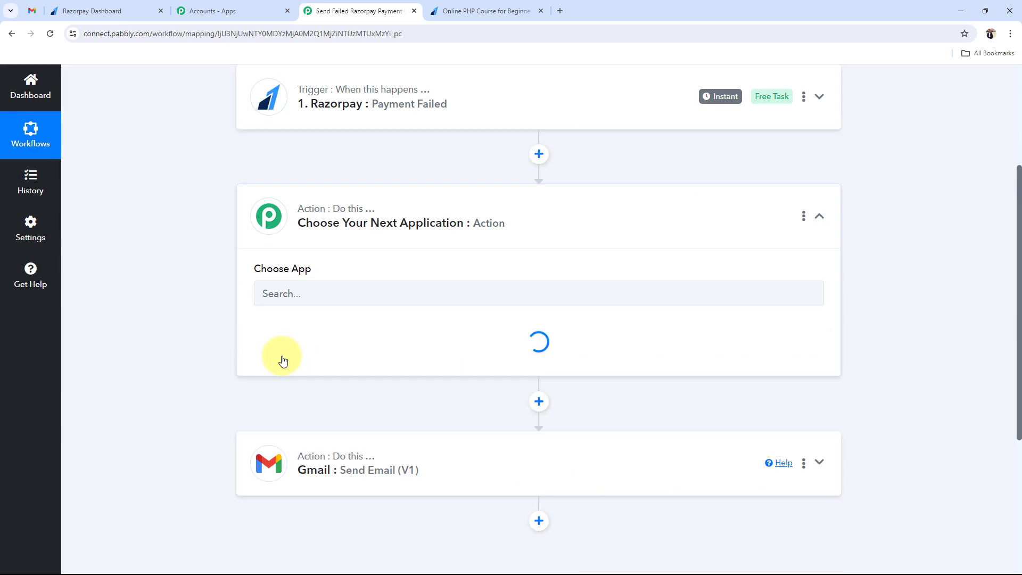
click(280, 356)
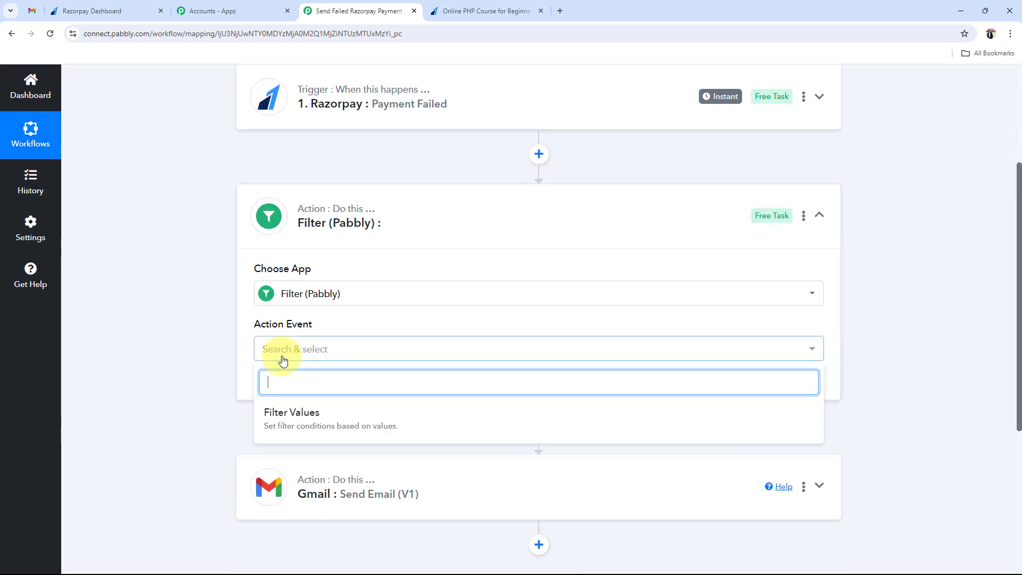
click(286, 427)
click(292, 395)
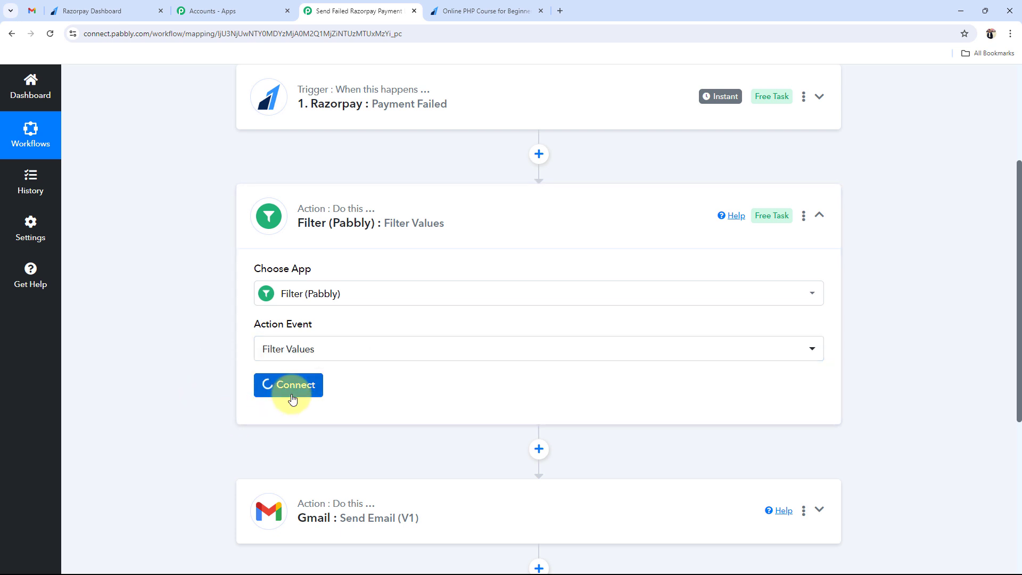
scroll(249, 401, down, 1)
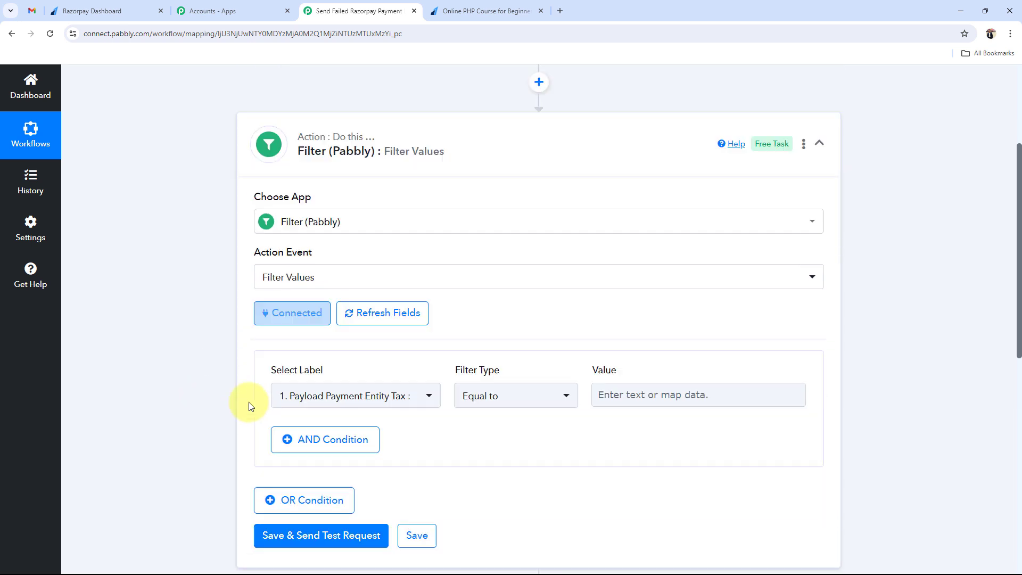
scroll(248, 401, down, 2)
click(343, 256)
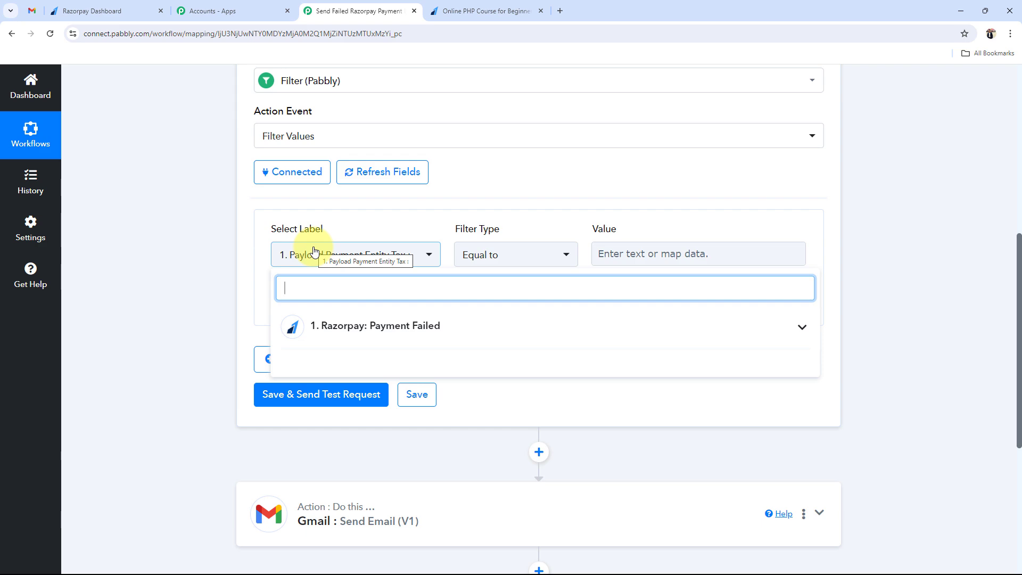
click(105, 5)
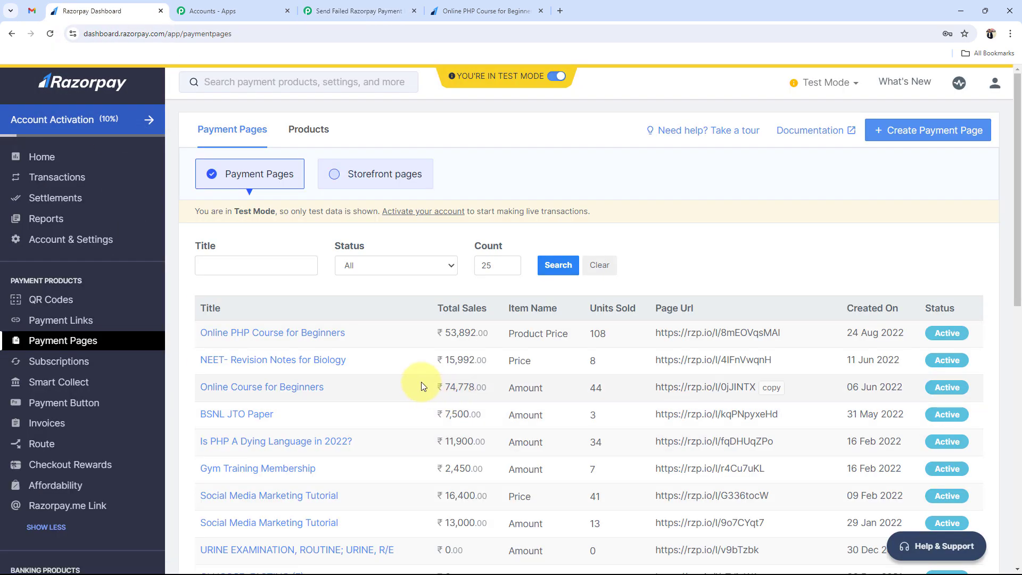
scroll(420, 382, down, 5)
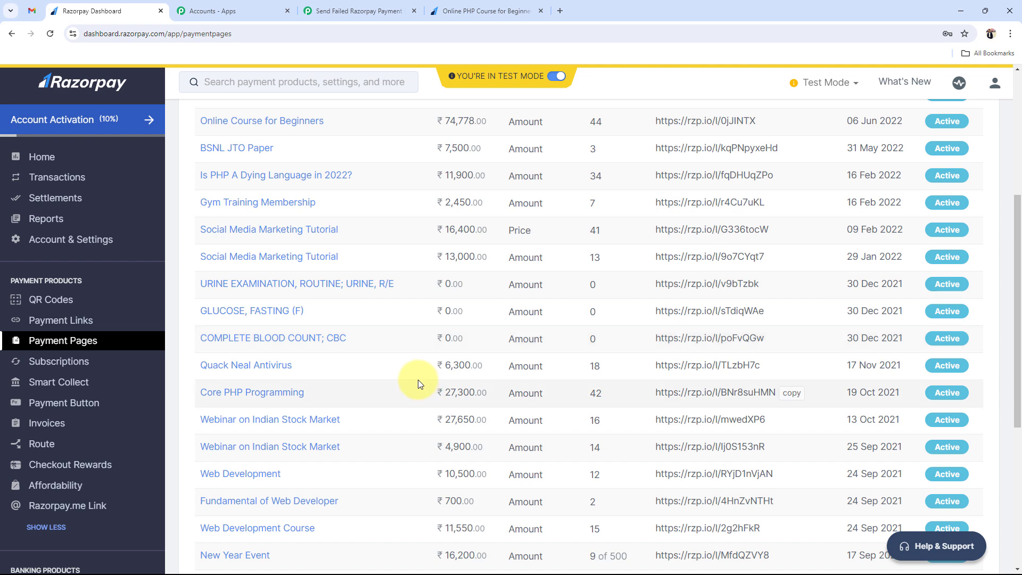
scroll(417, 379, down, 5)
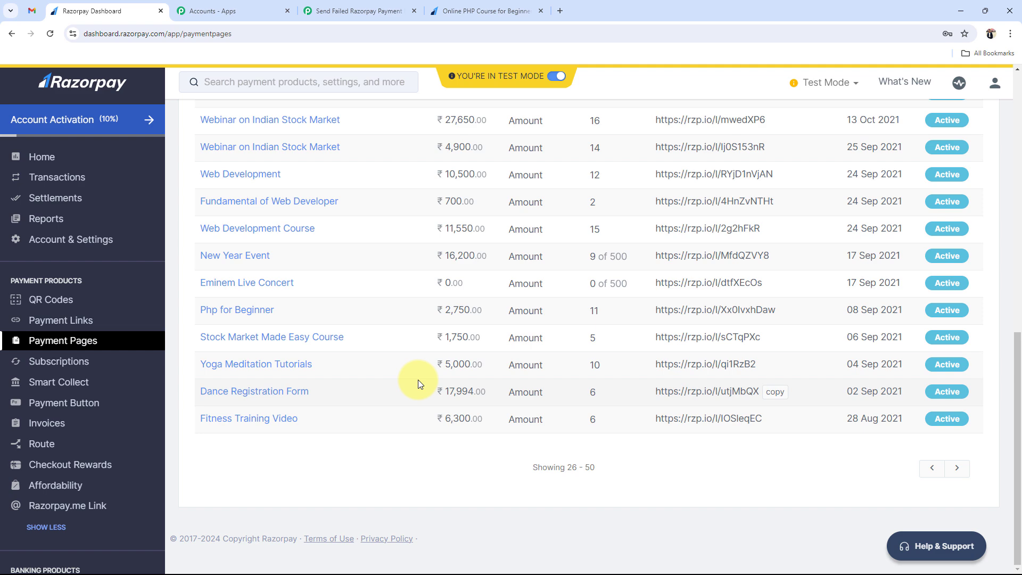
click(468, 10)
- Set the filter condition to Payload Payment Entity Amount equal to 49900
click(360, 11)
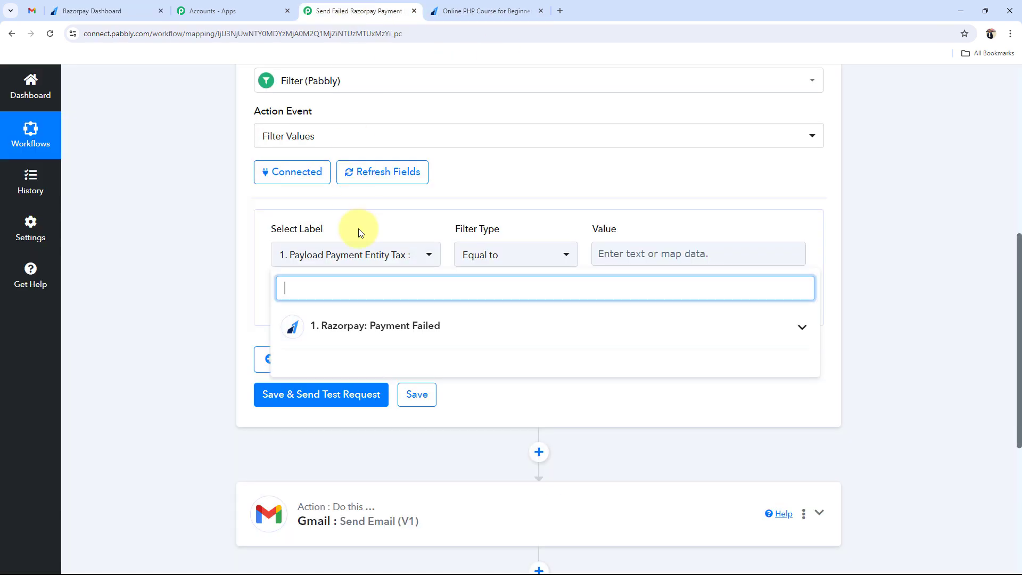
click(349, 258)
click(331, 261)
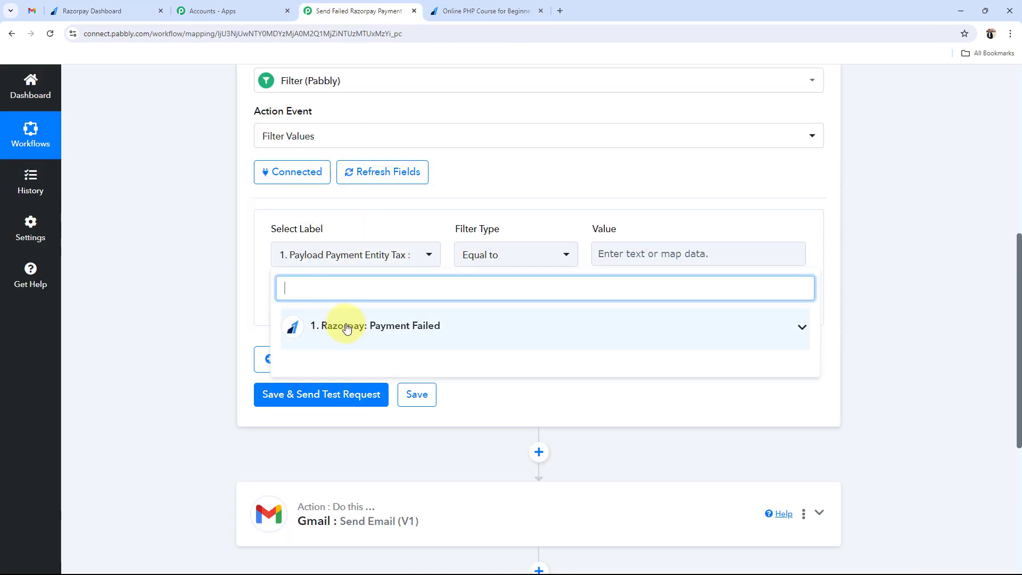
click(642, 340)
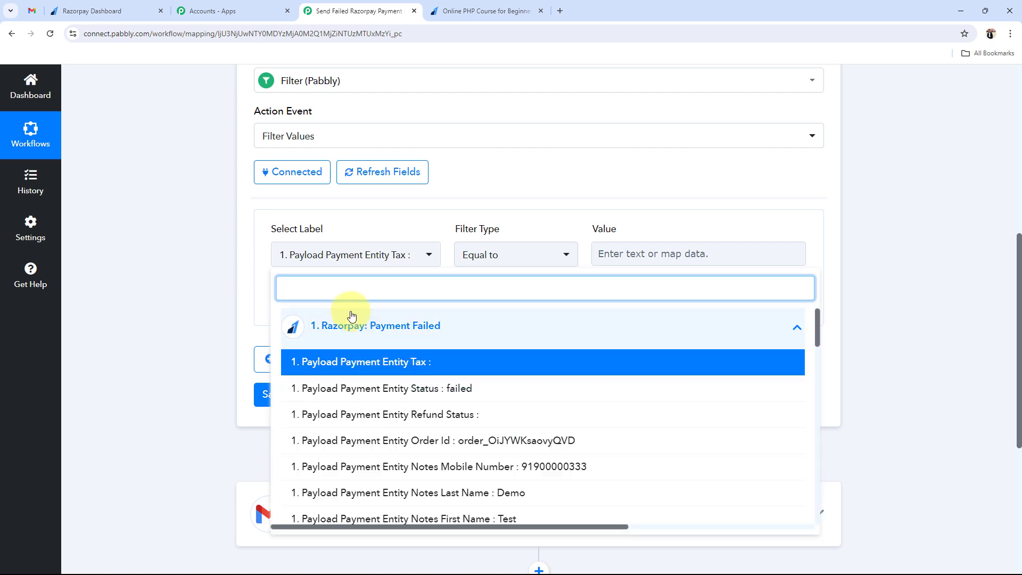
text(49900)
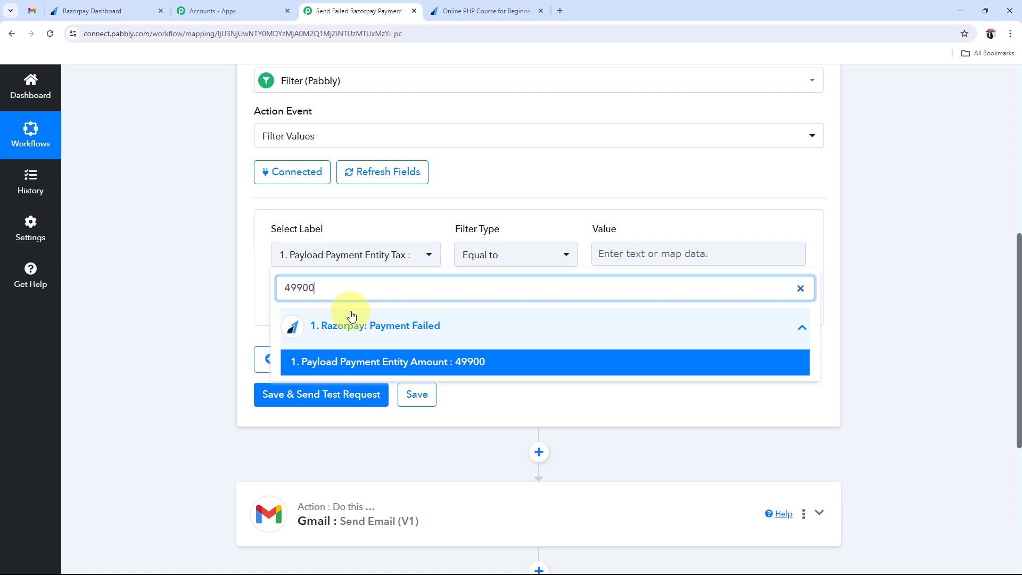
click(456, 365)
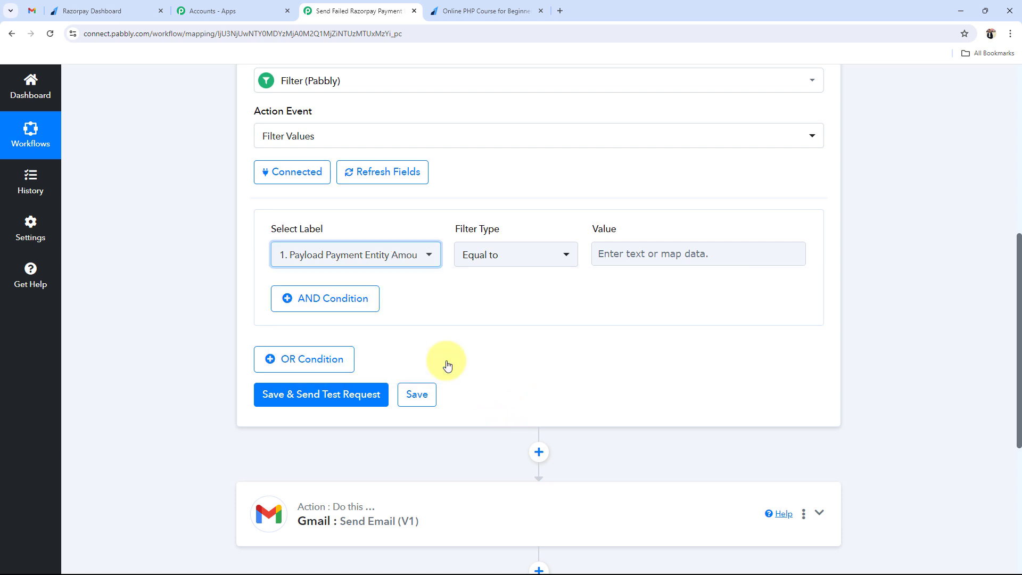
click(325, 253)
text(4990)
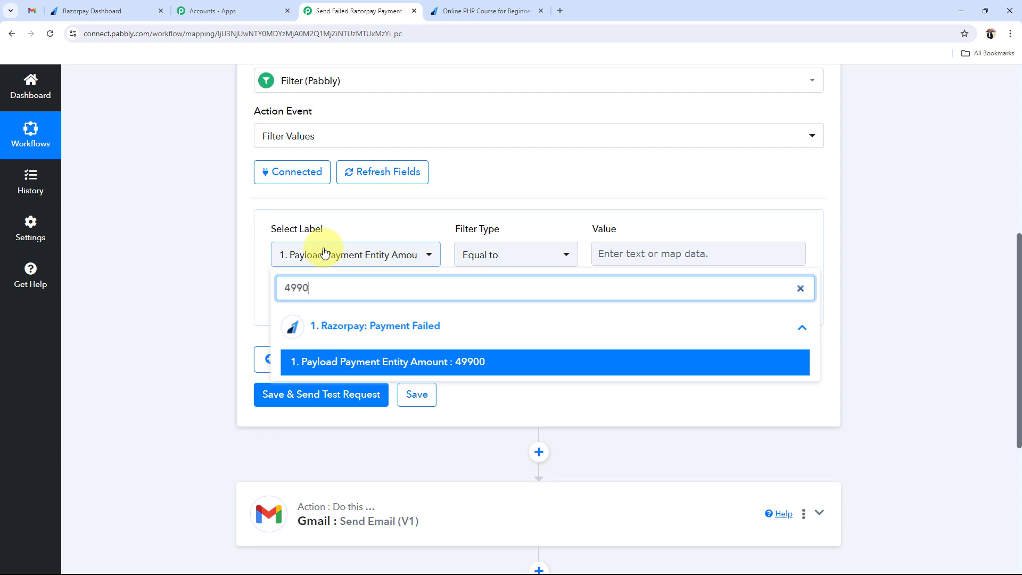
click(686, 256)
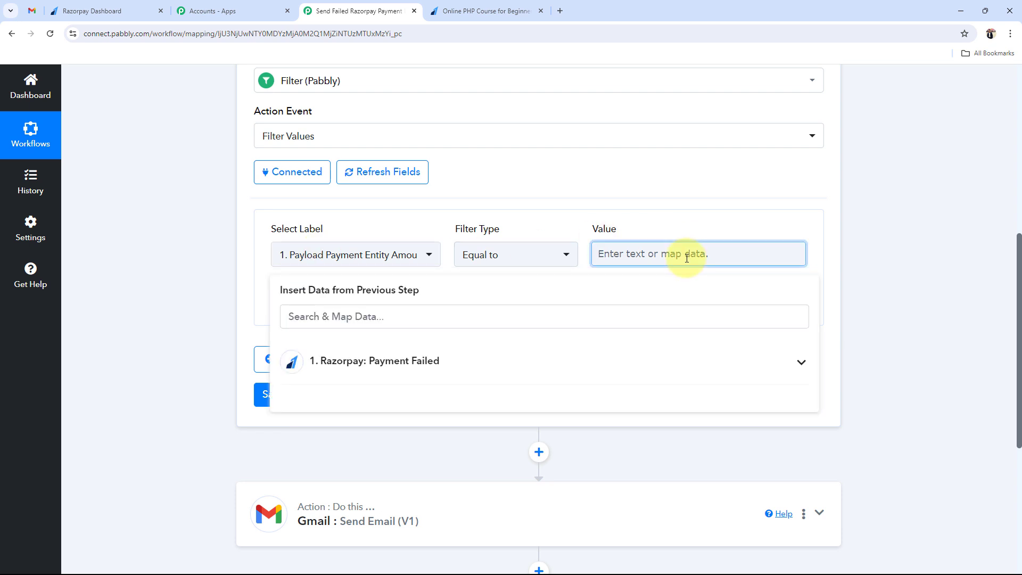
text(499)
text(00)
click(230, 222)
scroll(227, 394, up, 2)
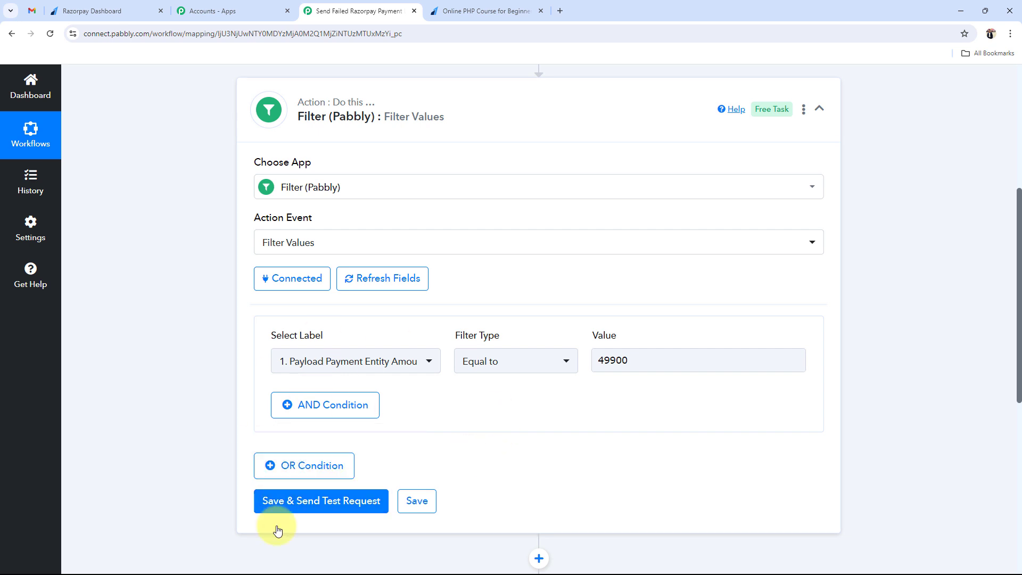
- Save and test the filter, confirming it returns Condition is true
click(319, 502)
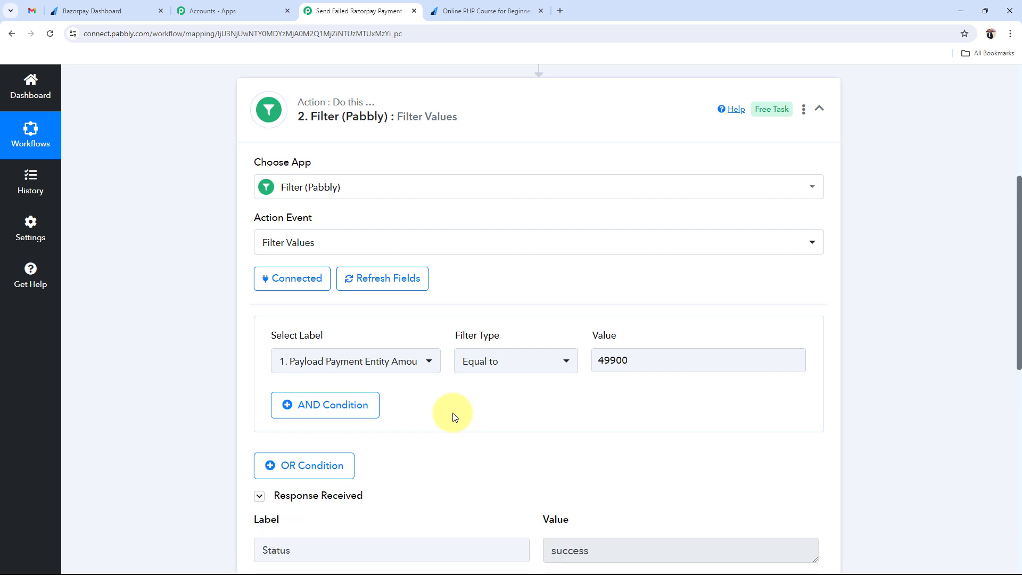
scroll(454, 417, down, 3)
triple_click(604, 426)
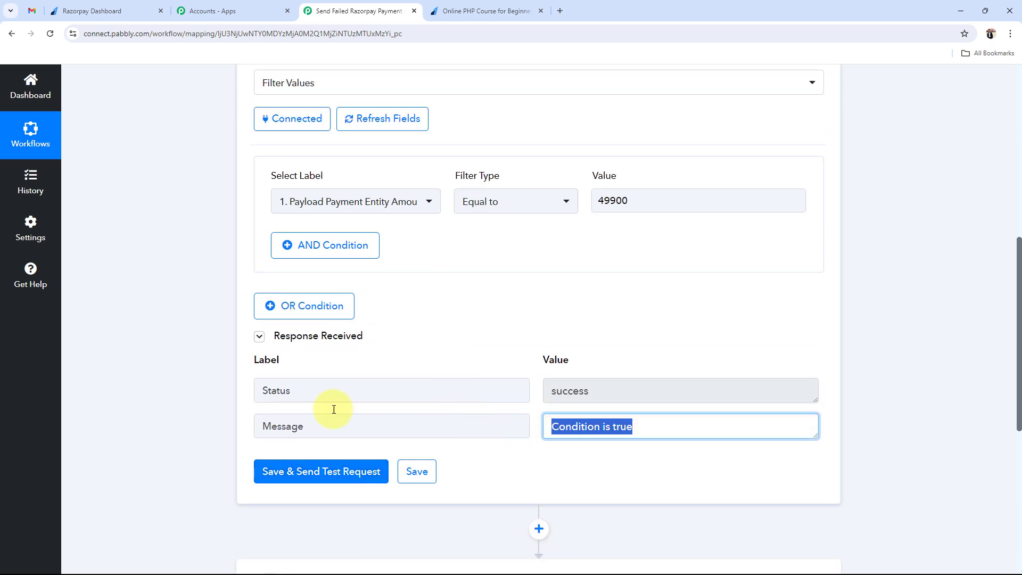
click(192, 388)
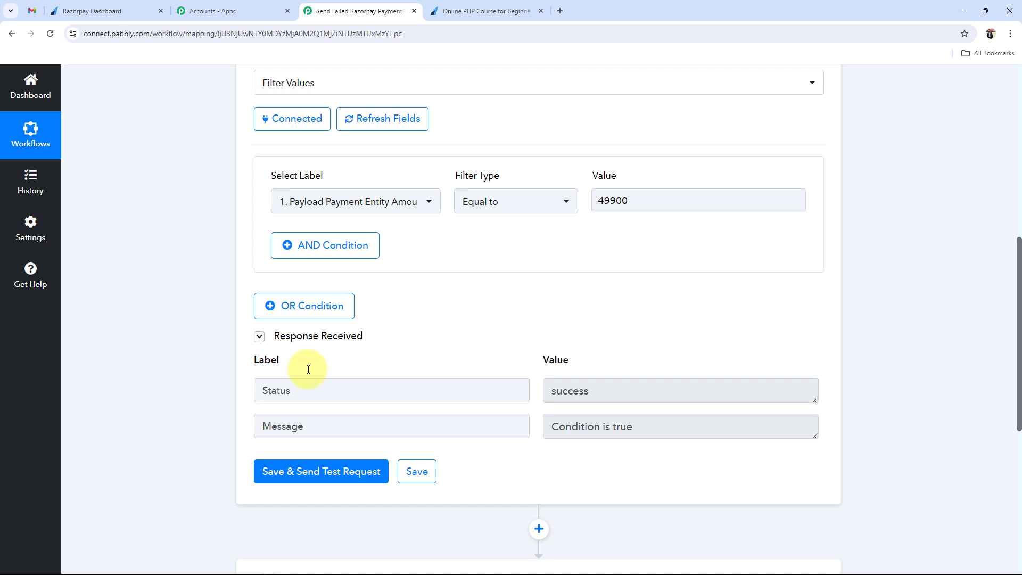
click(594, 200)
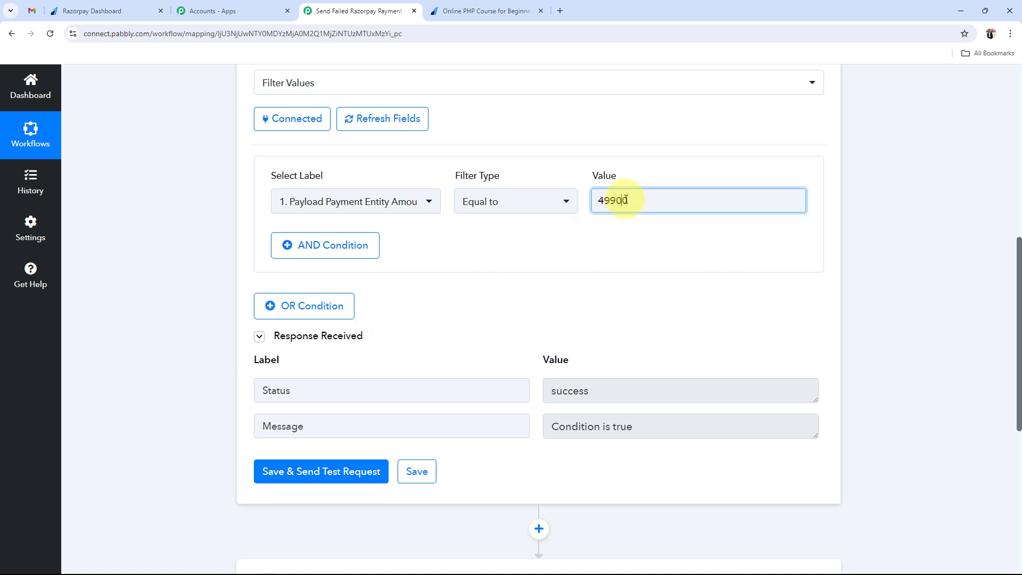
click(613, 199)
click(182, 406)
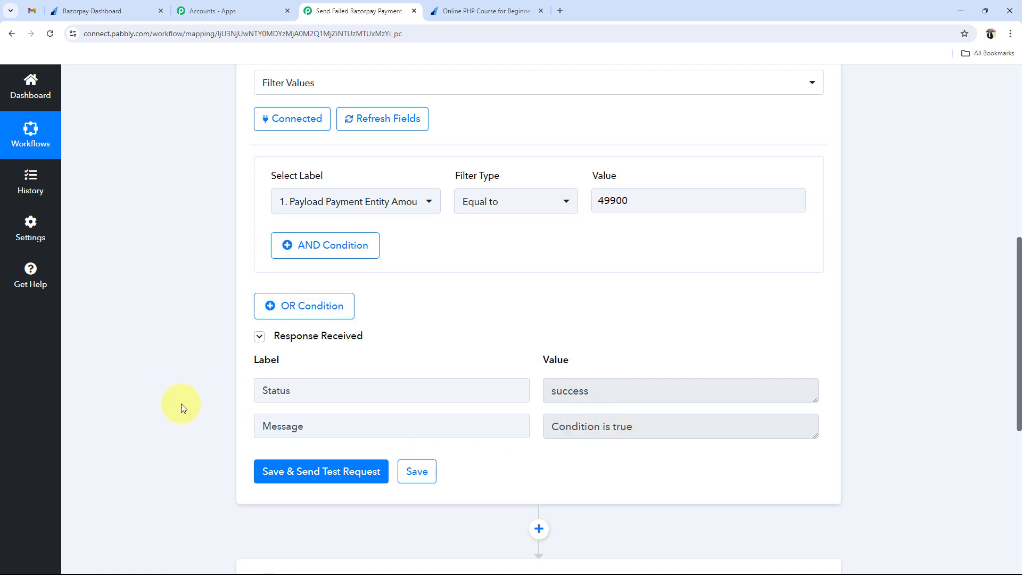
scroll(329, 351, down, 1)
scroll(330, 351, down, 2)
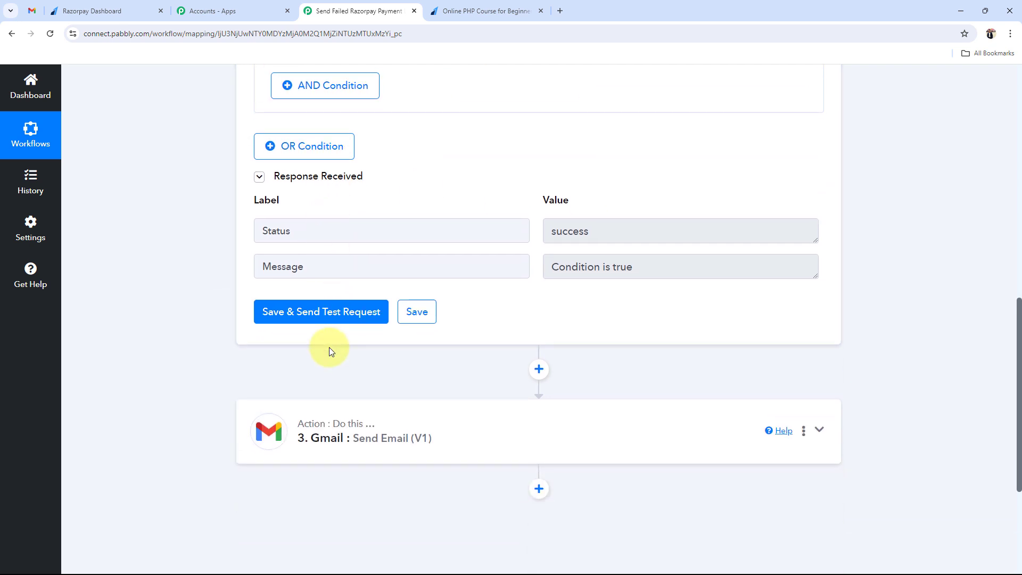
scroll(330, 350, up, 5)
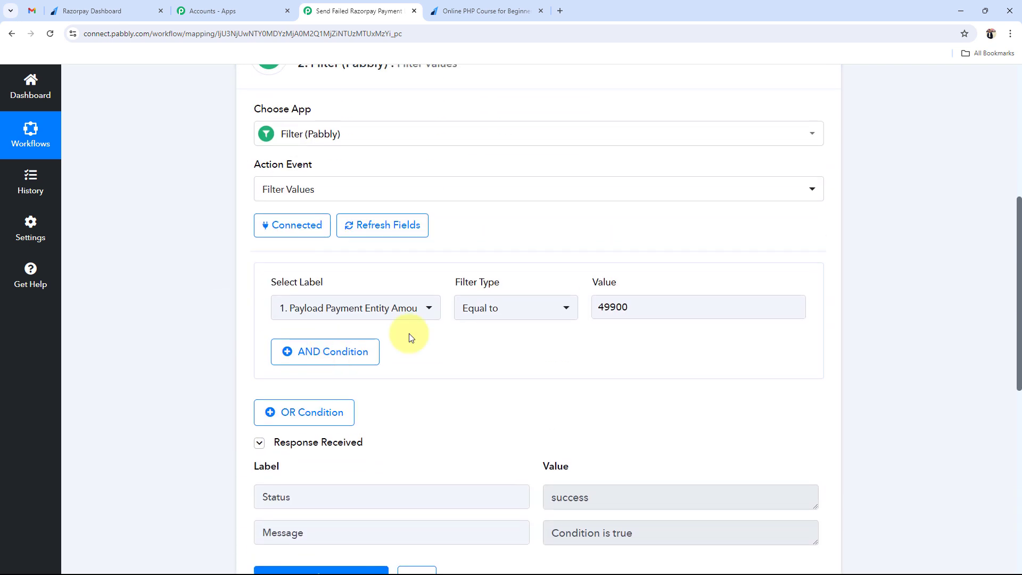
- Change the filter amount to 4990 and test it, getting Condition is false
click(626, 306)
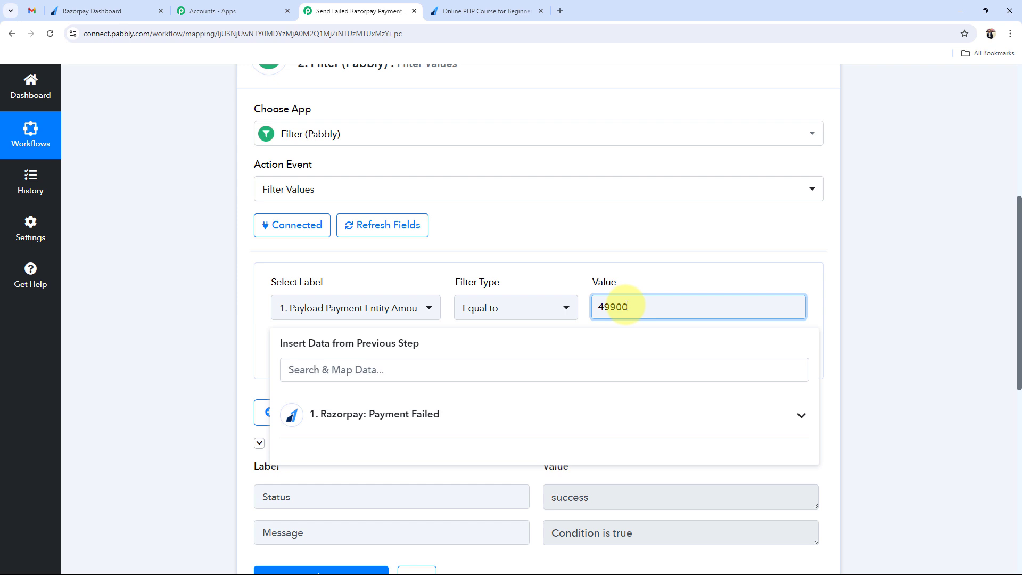
key(BackSpace)
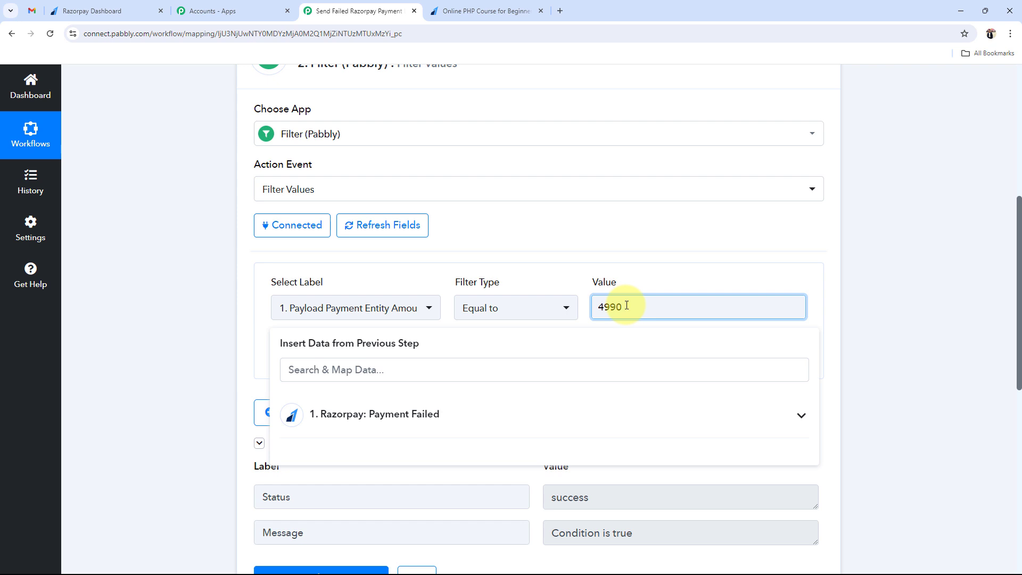
click(208, 417)
scroll(208, 436, down, 1)
click(328, 526)
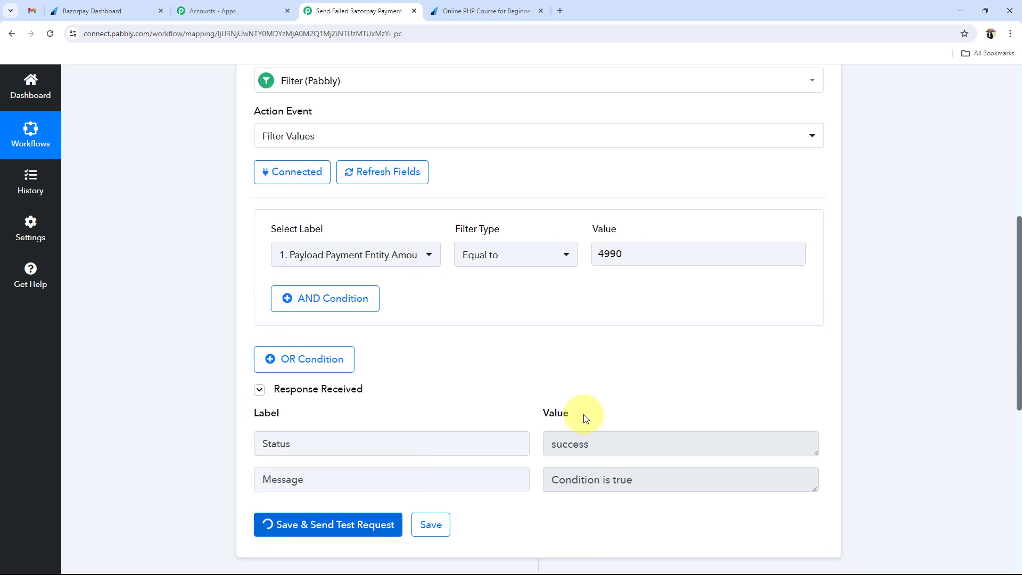
triple_click(614, 480)
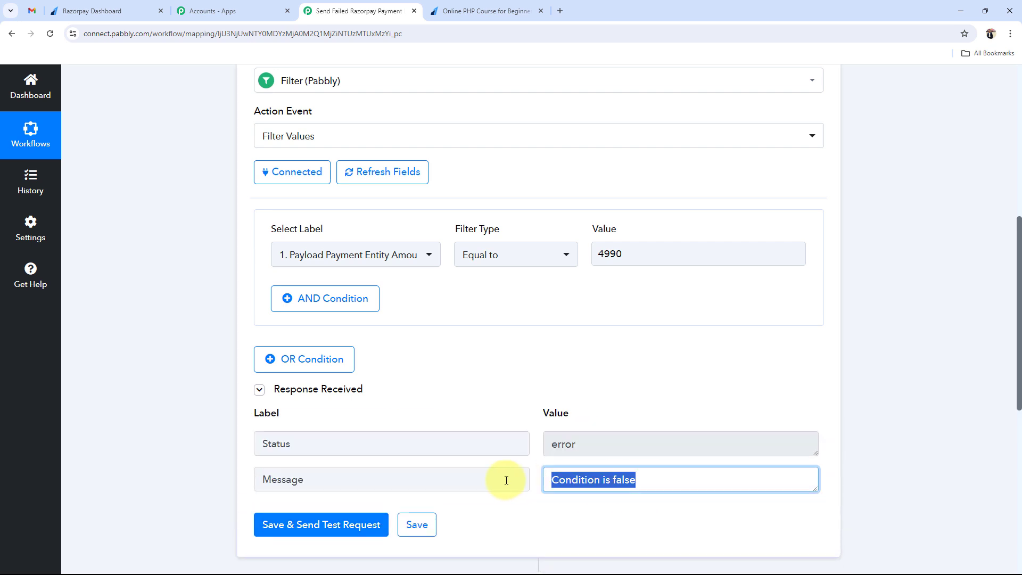
drag(600, 447, 354, 440)
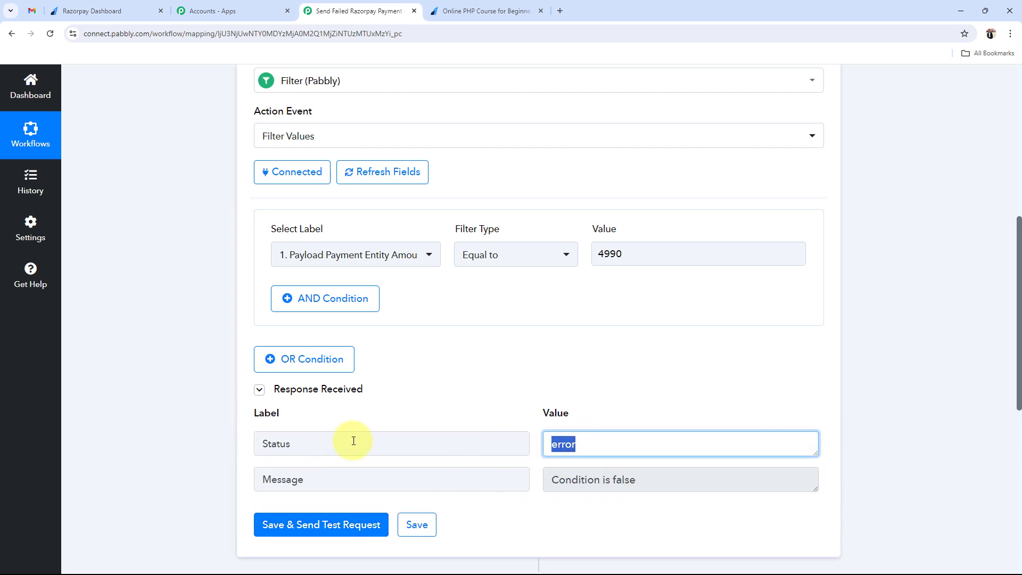
click(122, 436)
- Restore the amount to 49900 and retest so the condition passes again
click(641, 254)
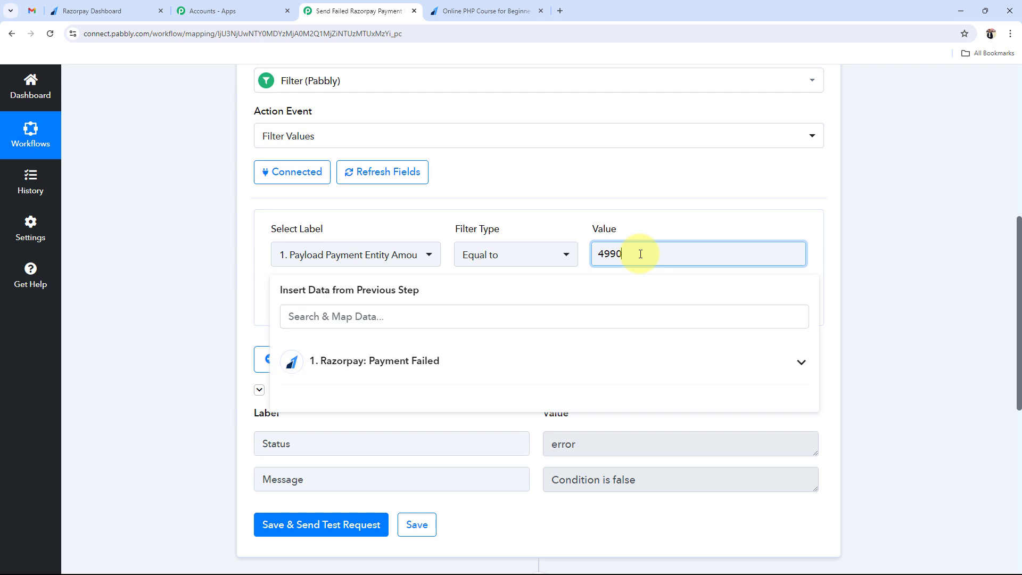
text(0)
click(201, 367)
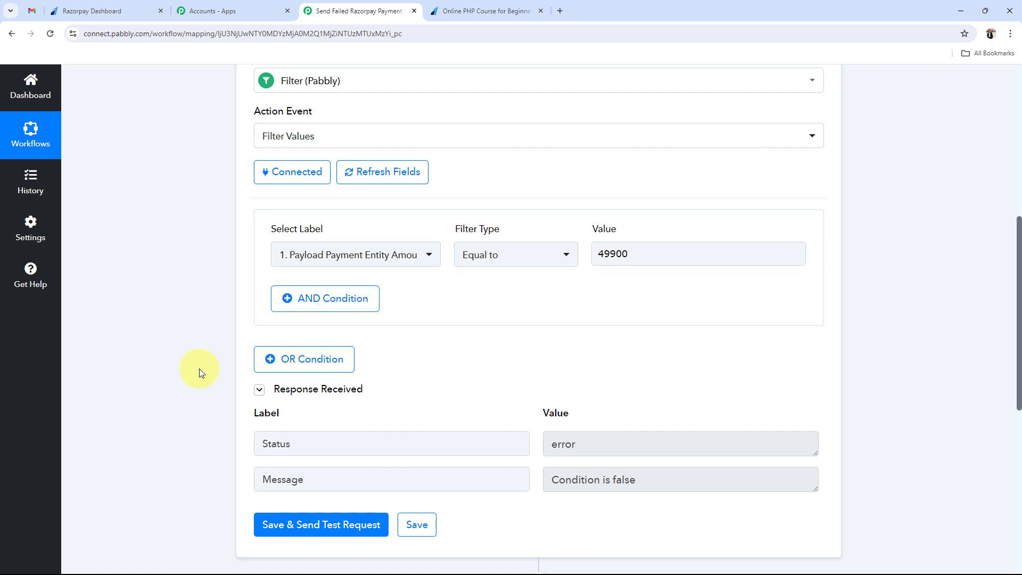
click(297, 524)
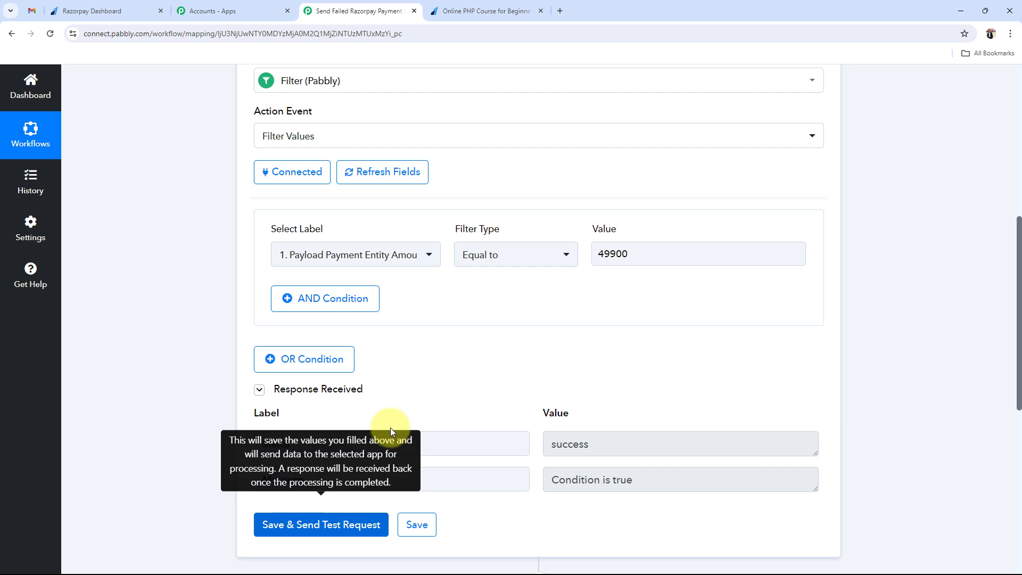
scroll(350, 322, up, 4)
- Collapse the filter and add a Number Formatter (Pabbly) Perform Math Operation step before Gmail
click(577, 242)
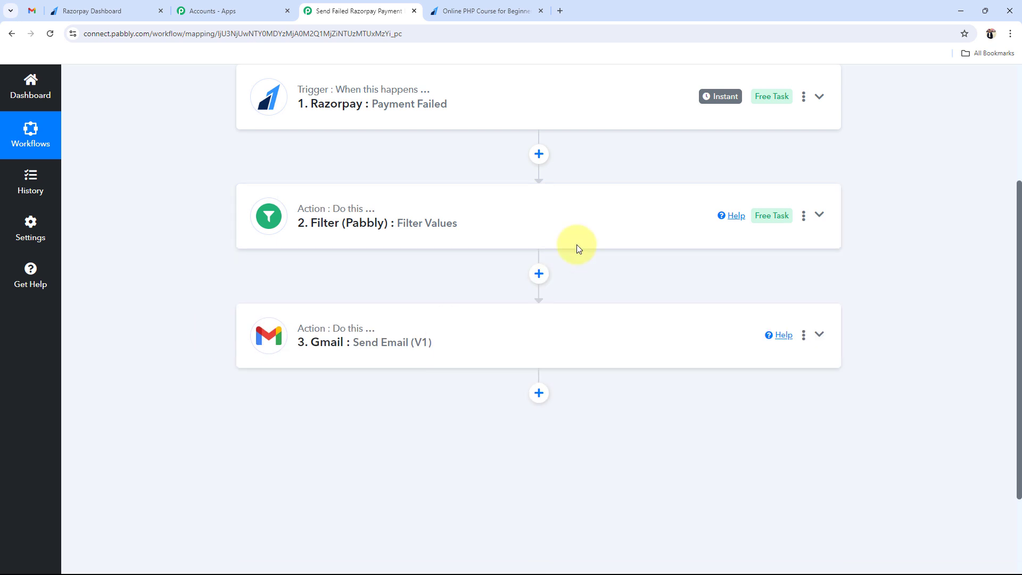
click(539, 275)
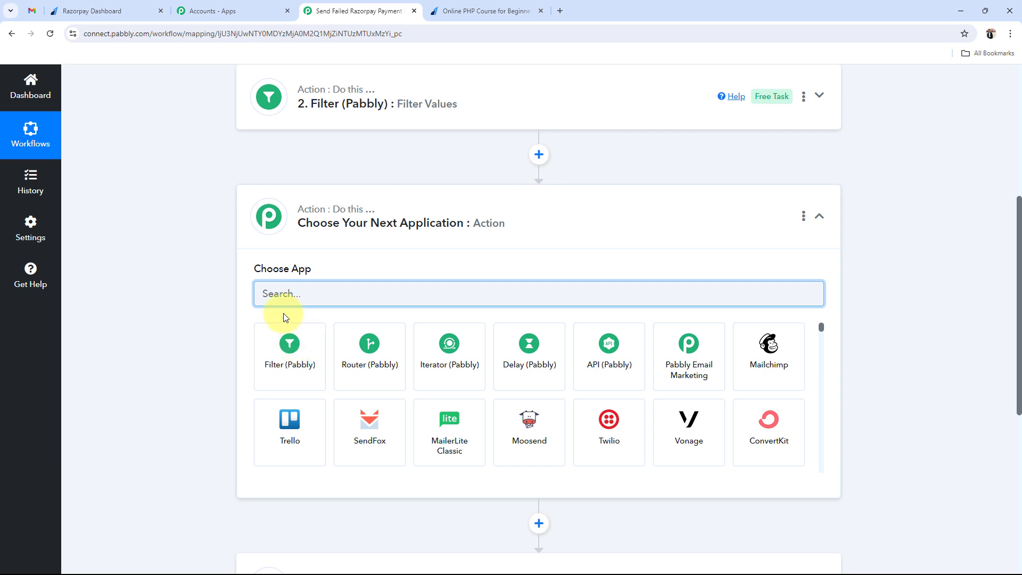
text(NUM)
click(289, 347)
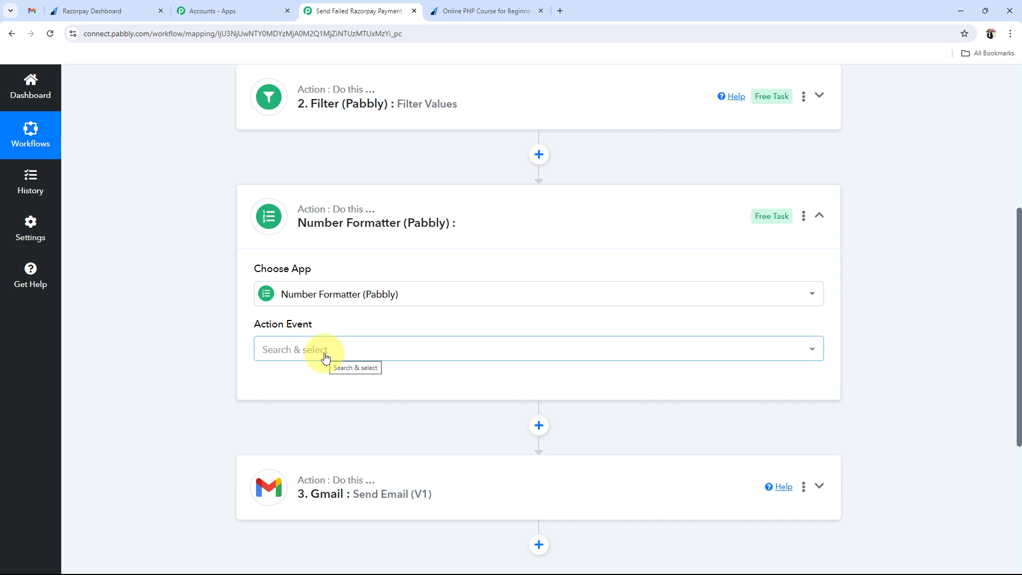
click(326, 356)
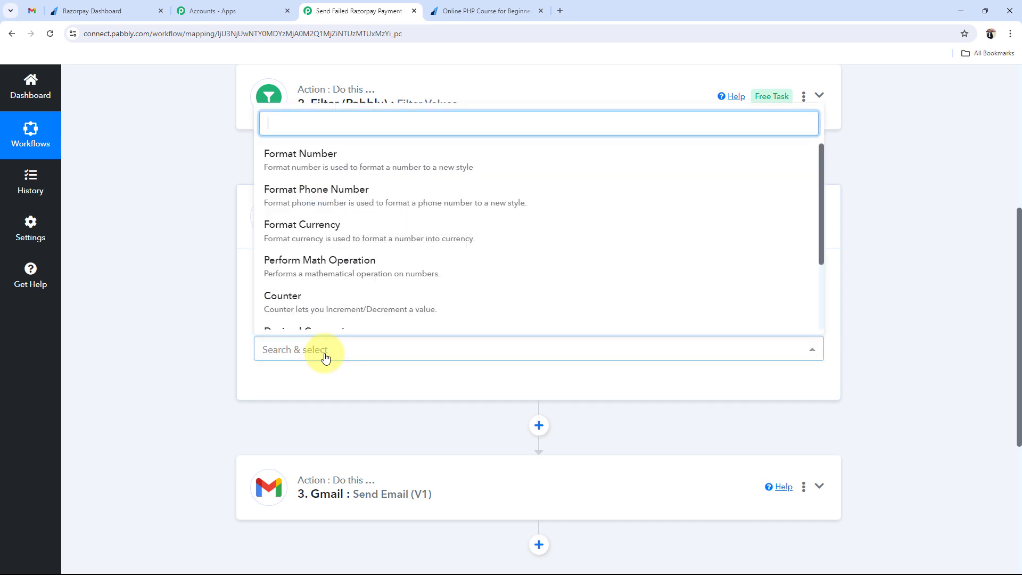
click(318, 260)
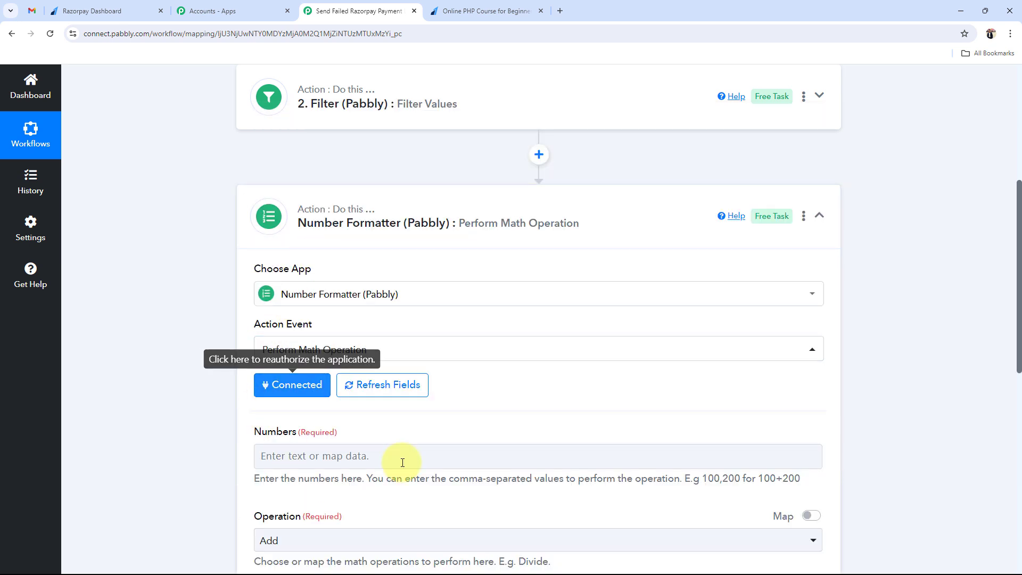
scroll(133, 395, down, 2)
drag(249, 331, 316, 327)
click(205, 372)
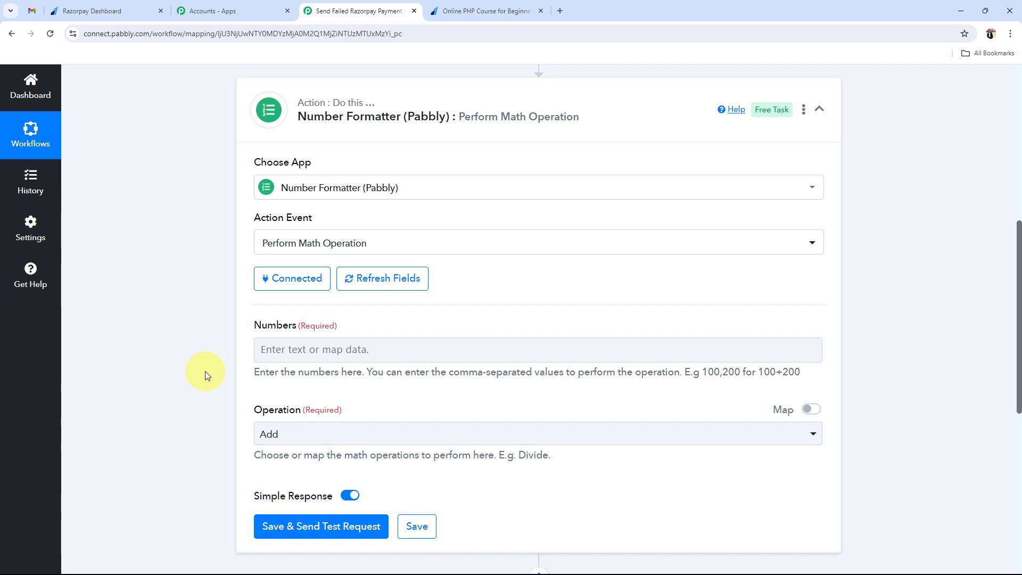
scroll(206, 371, up, 6)
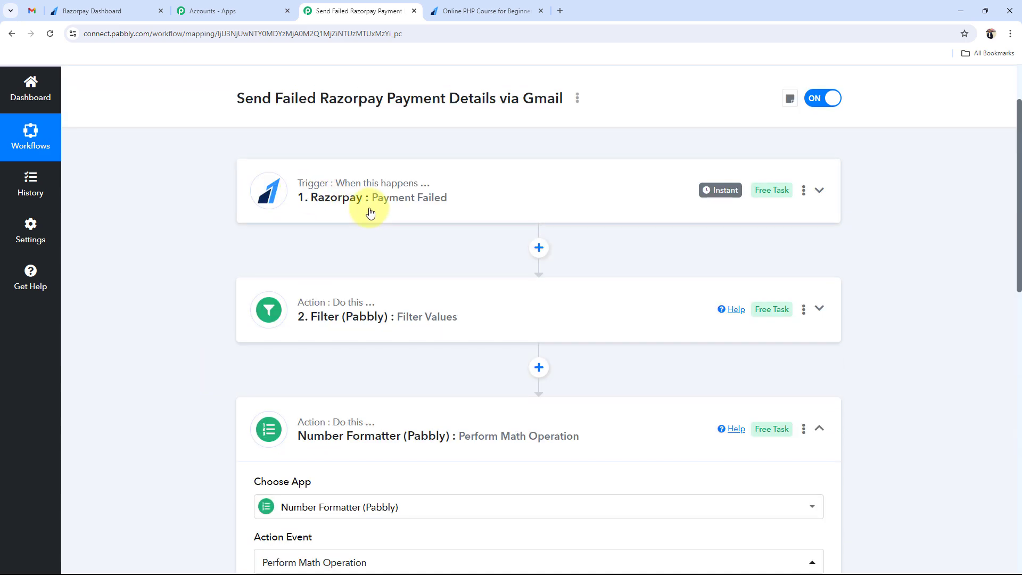
scroll(146, 347, down, 5)
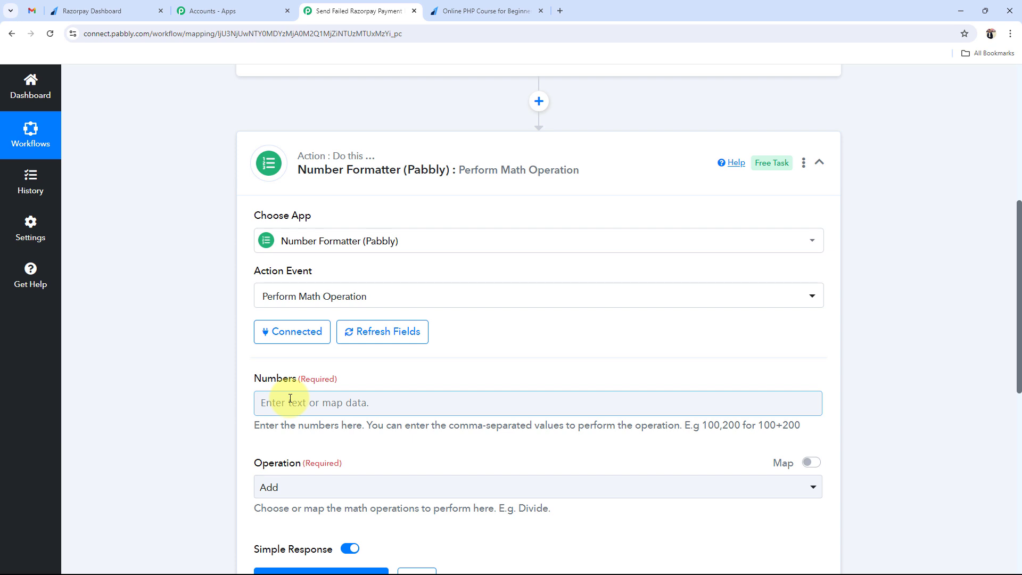
- Map the Razorpay Payment Entity Amount (49900) into the Number Formatter's Numbers field
scroll(290, 398, down, 2)
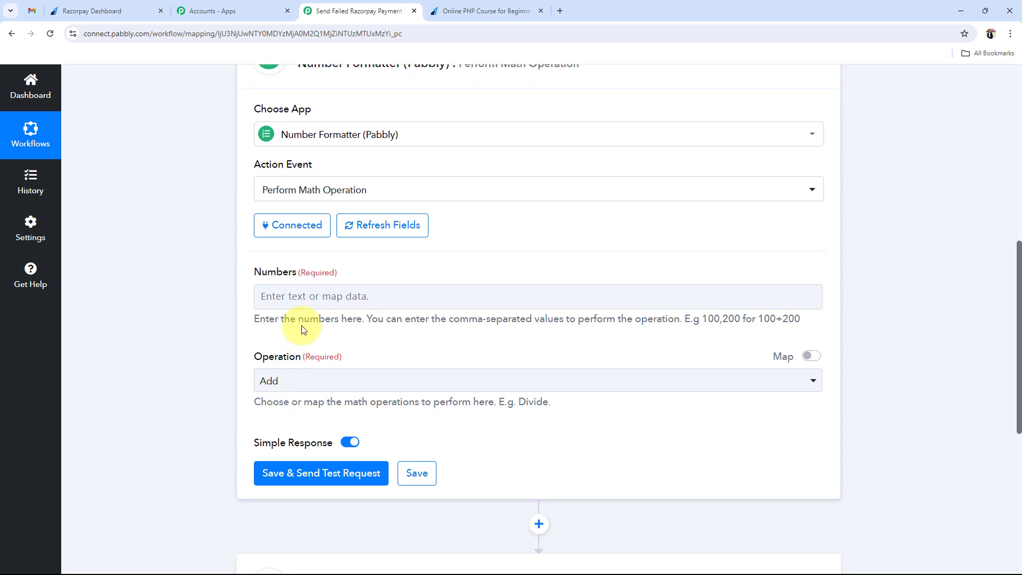
click(279, 296)
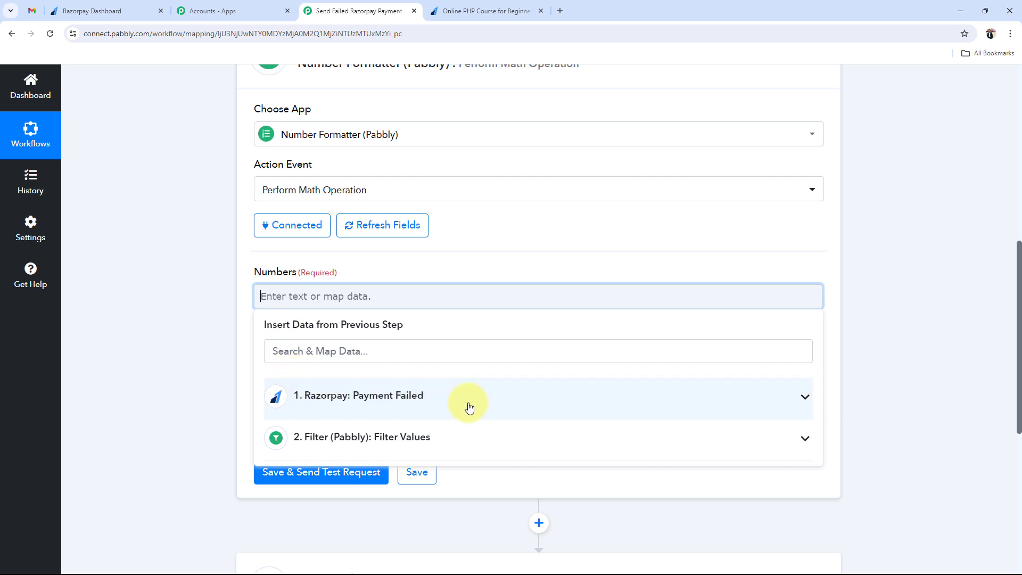
click(740, 406)
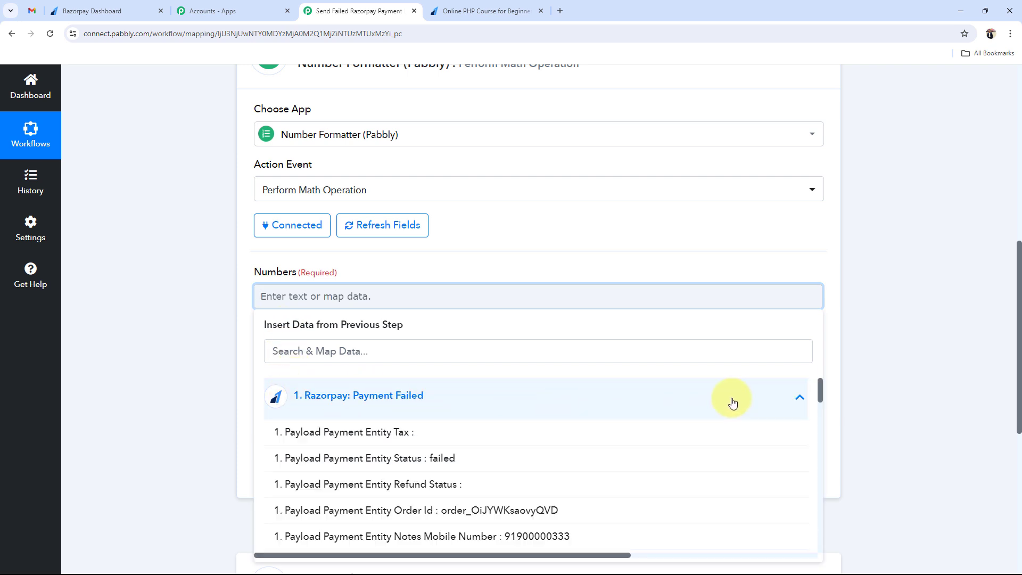
click(309, 355)
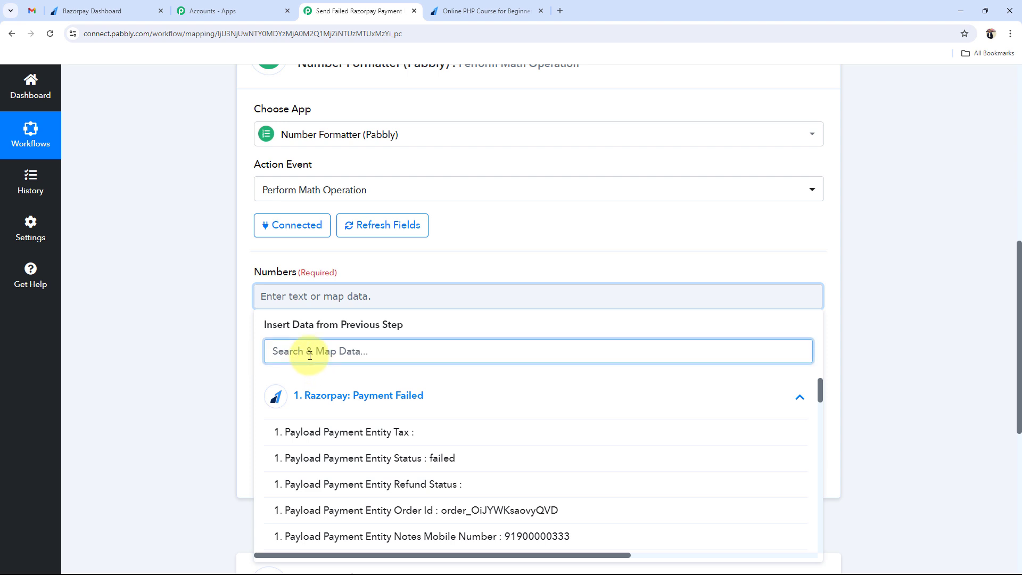
text(499)
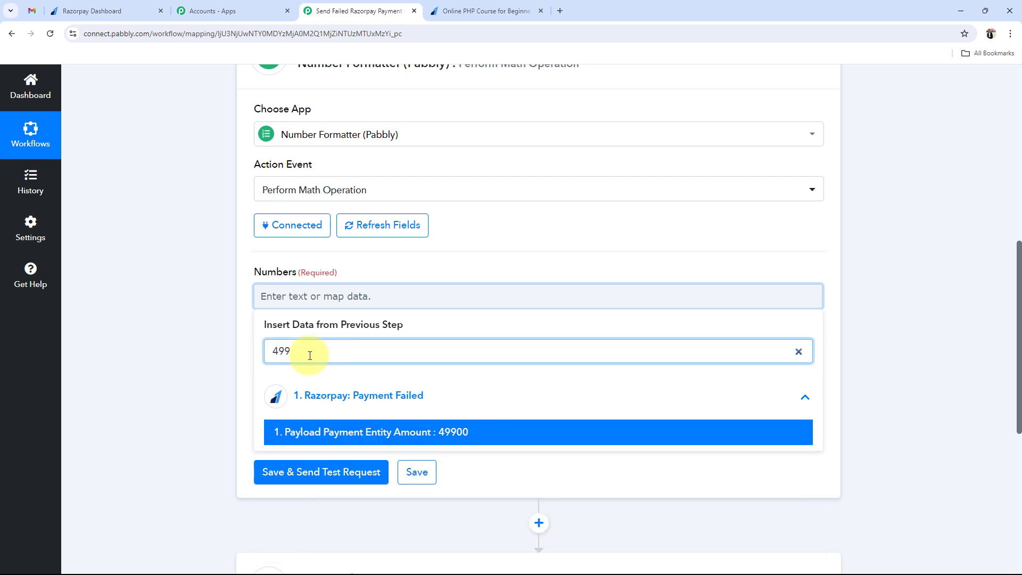
click(354, 432)
click(149, 302)
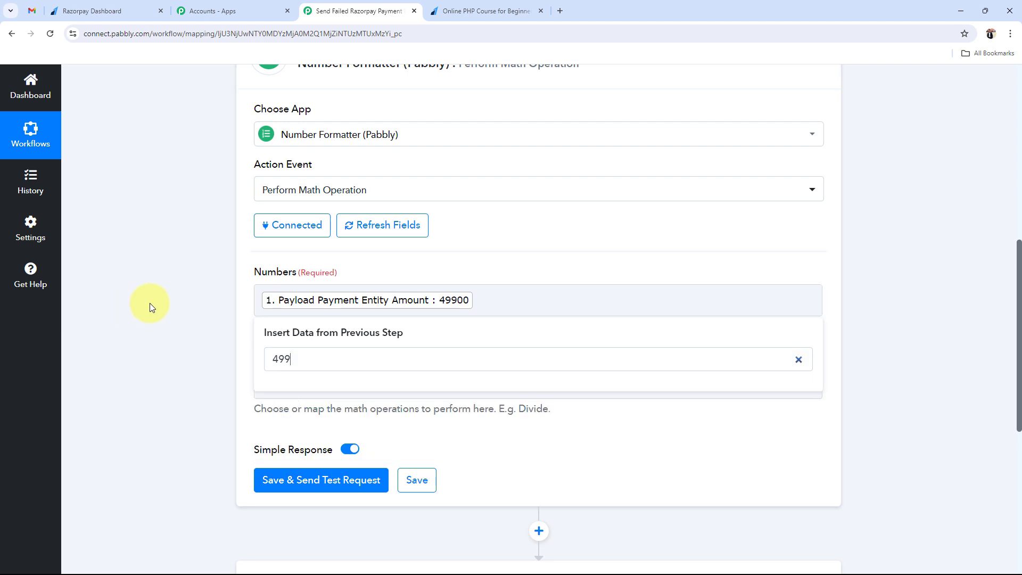
click(472, 314)
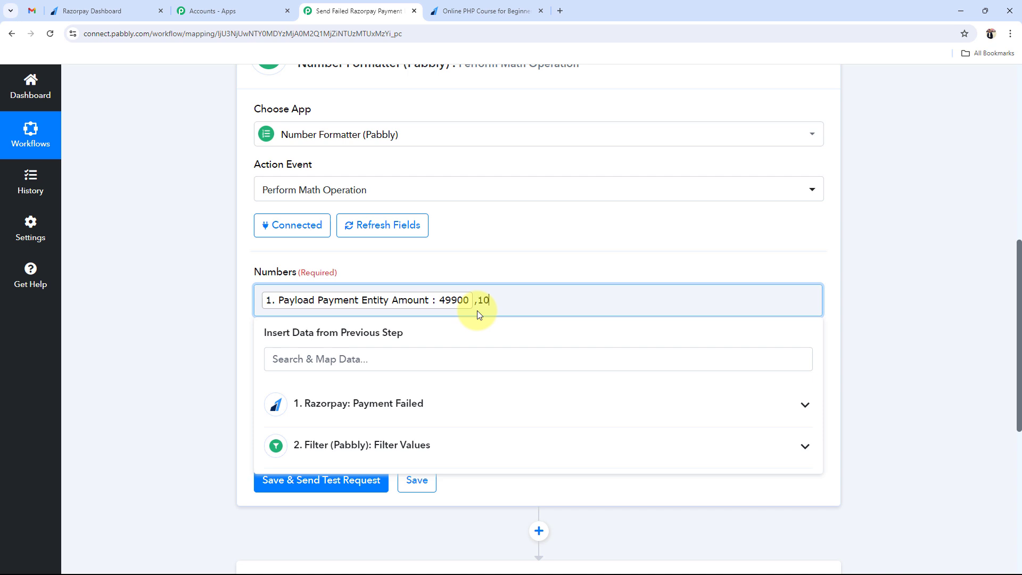
- Set the Number Formatter's operation to Divide
click(181, 320)
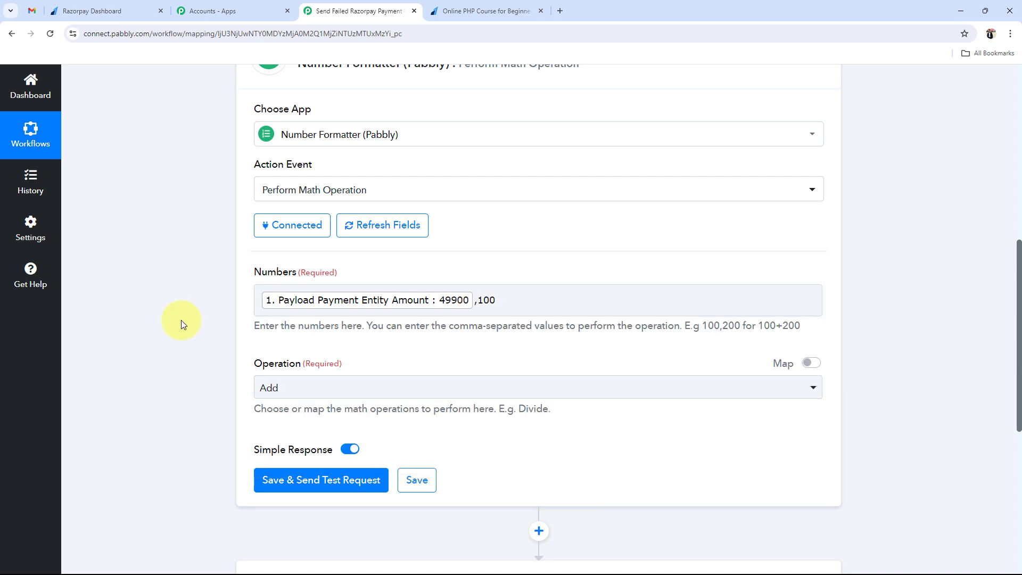
click(277, 393)
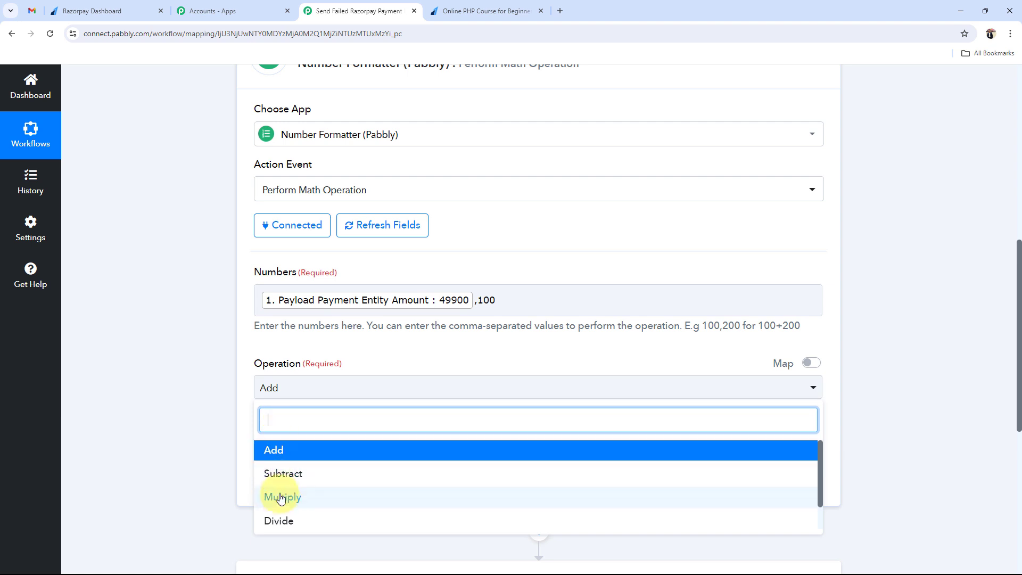
click(282, 521)
click(199, 369)
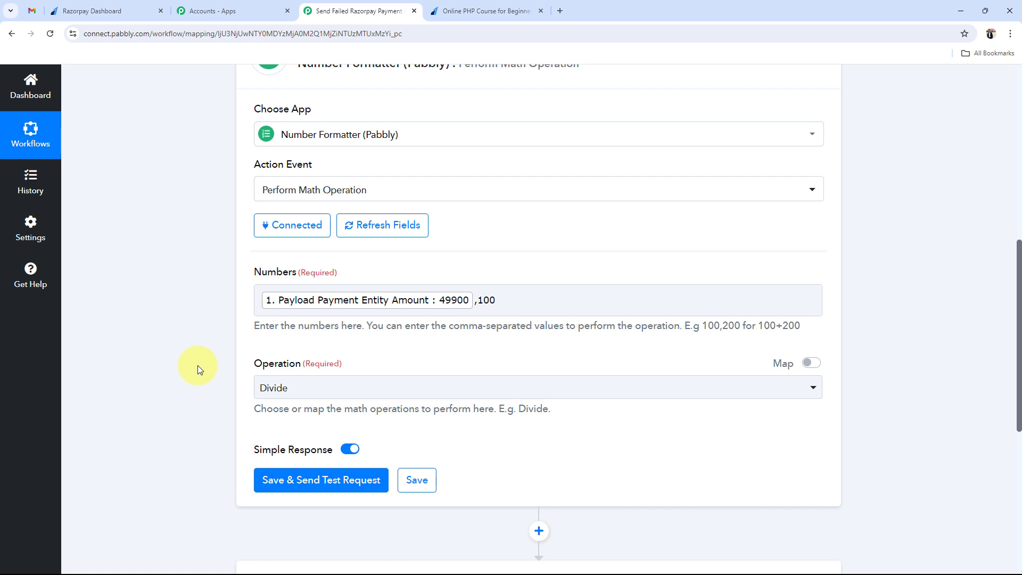
- Save and test the Number Formatter, confirming Result 499, then collapse the step
click(306, 490)
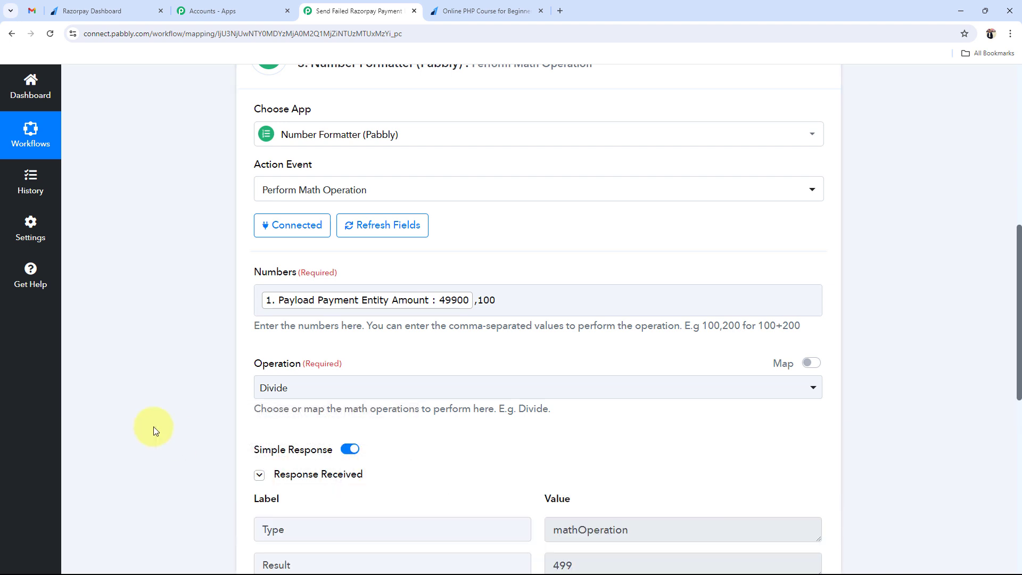
scroll(153, 427, down, 3)
drag(586, 414, 554, 430)
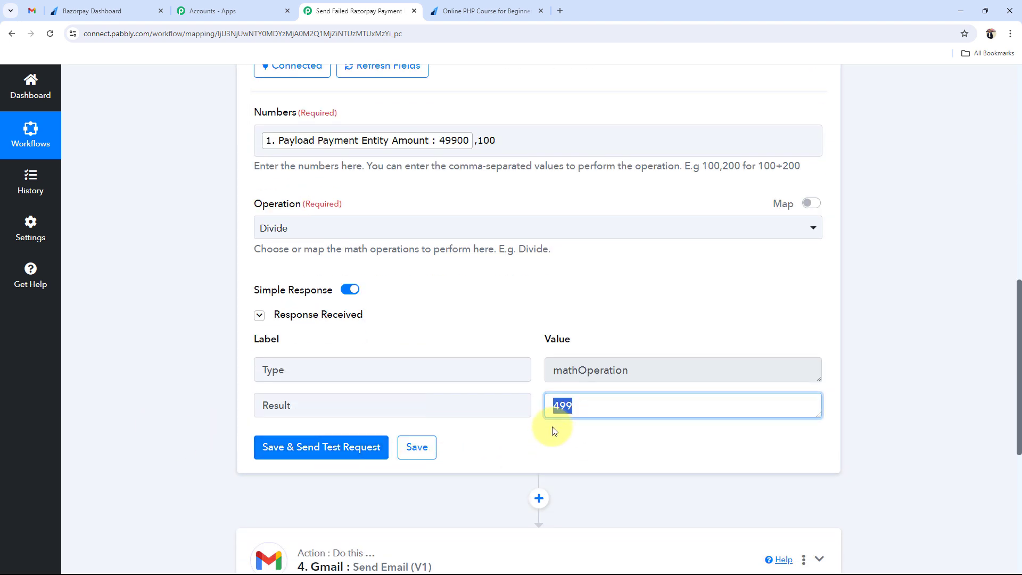
click(190, 383)
scroll(189, 384, up, 9)
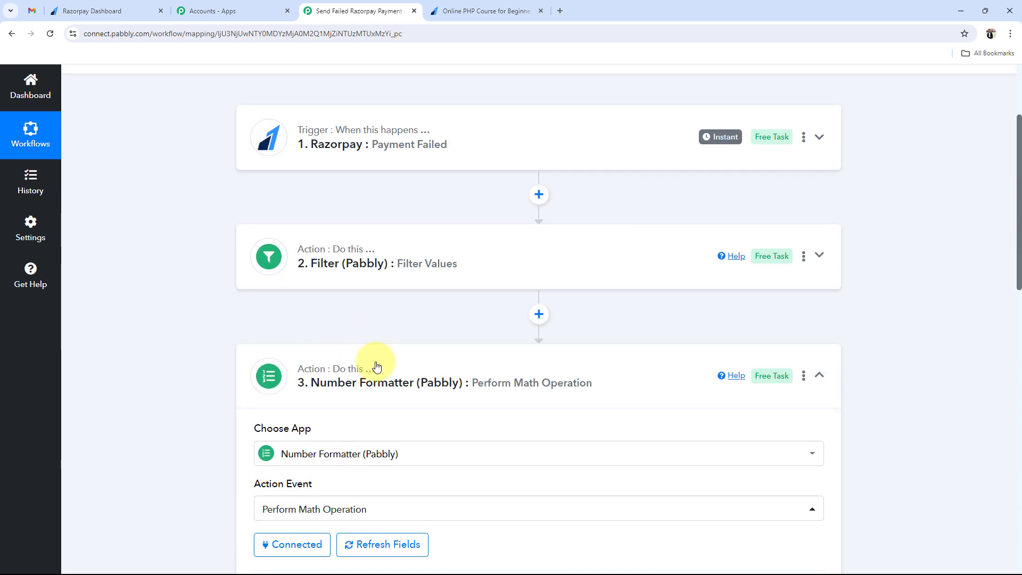
click(376, 366)
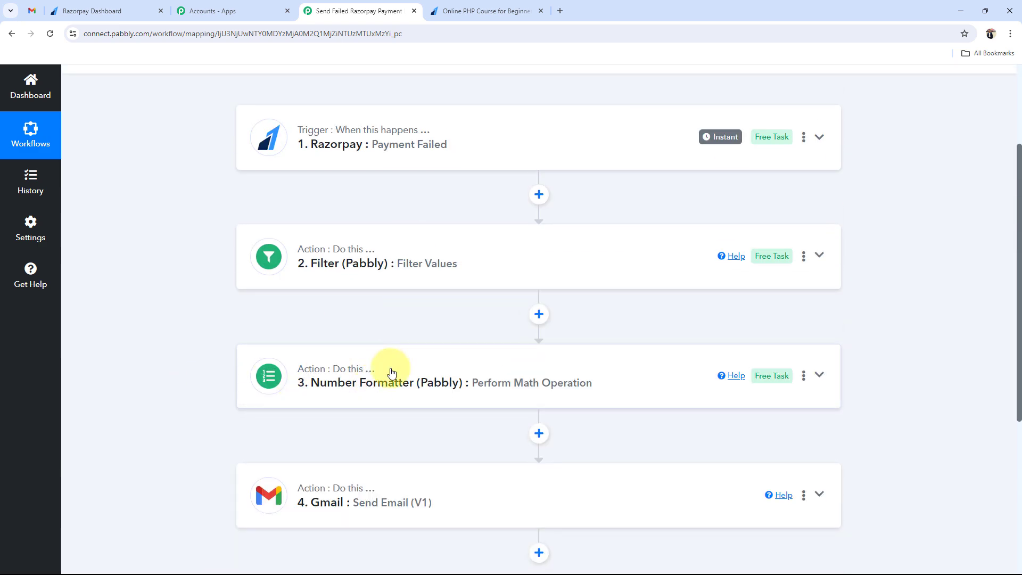
click(237, 400)
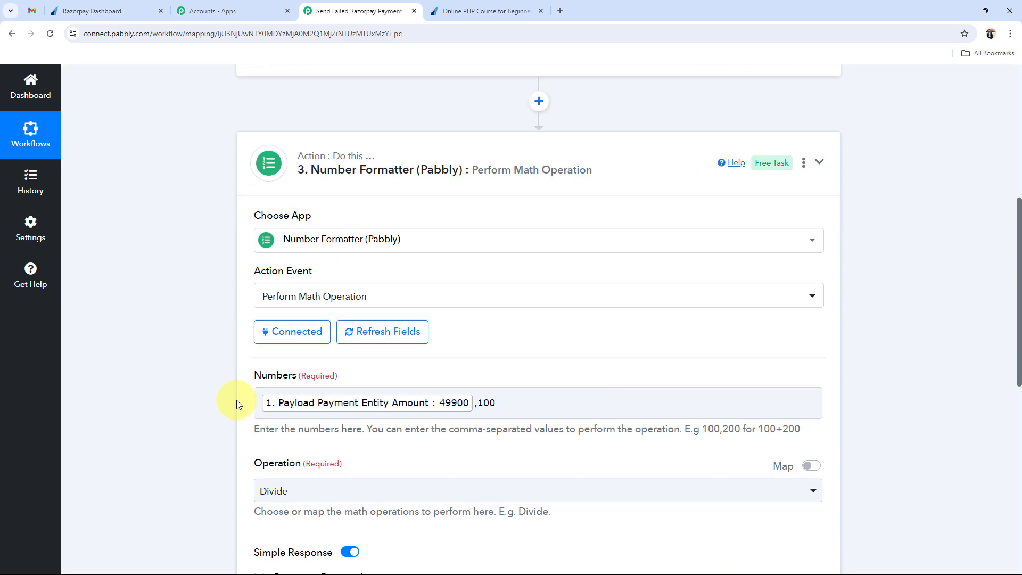
scroll(237, 401, down, 3)
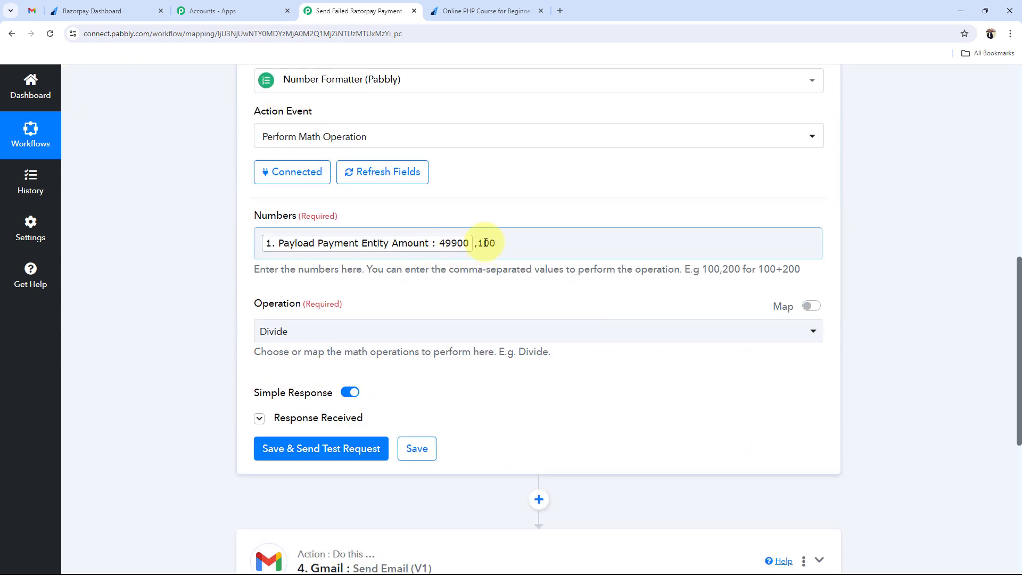
drag(485, 242, 511, 242)
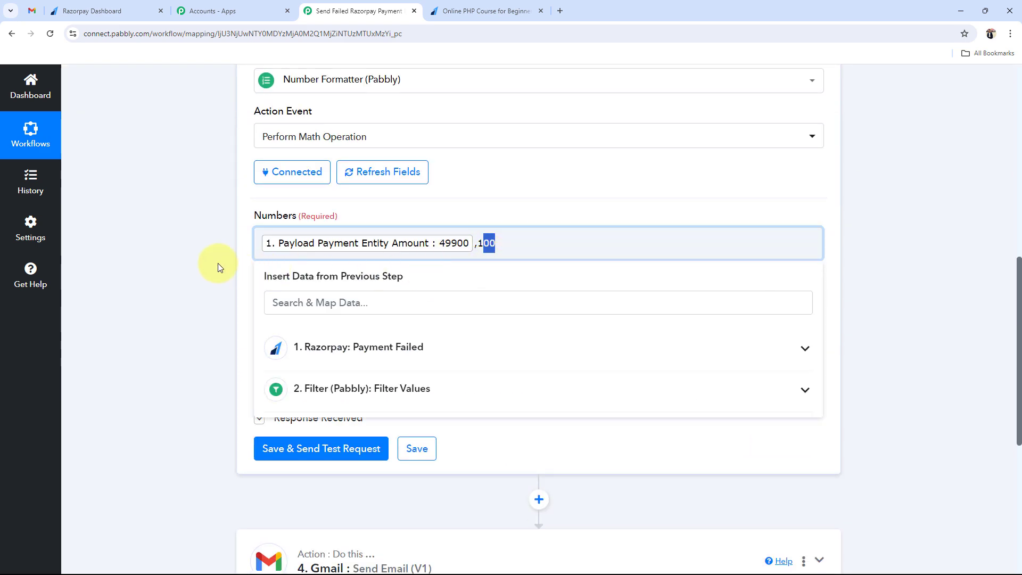
click(218, 265)
click(519, 245)
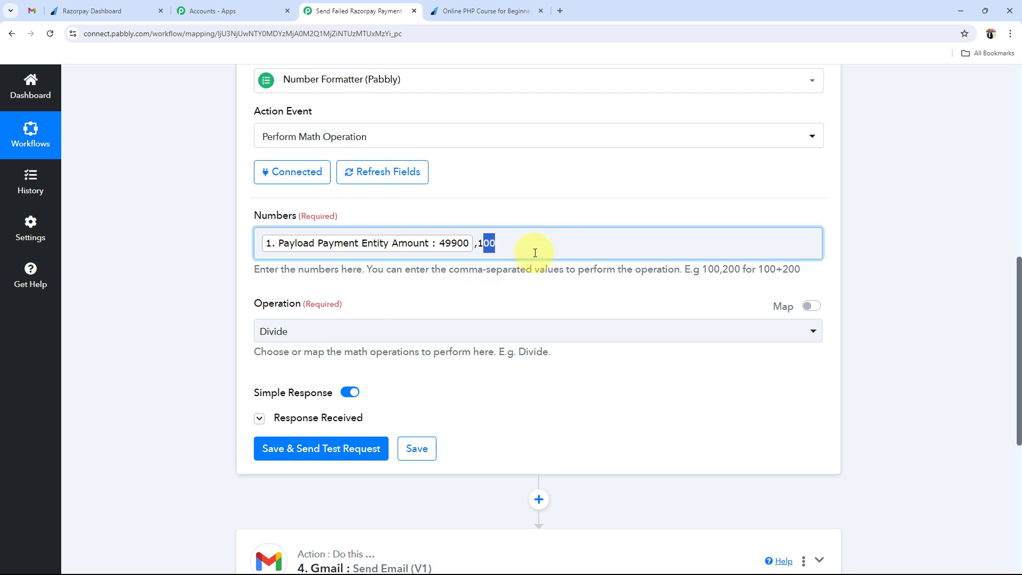
click(184, 300)
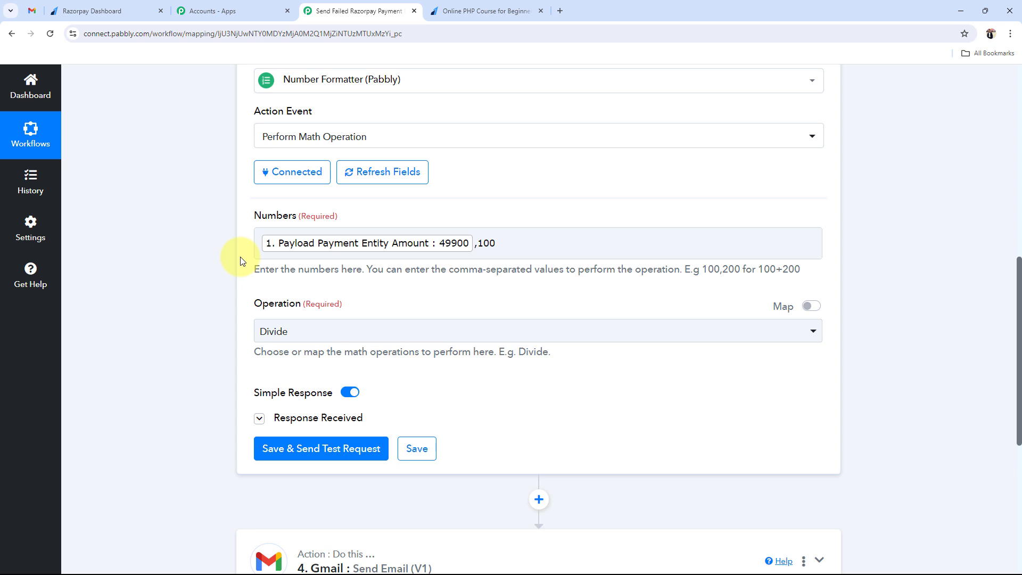
scroll(497, 261, up, 3)
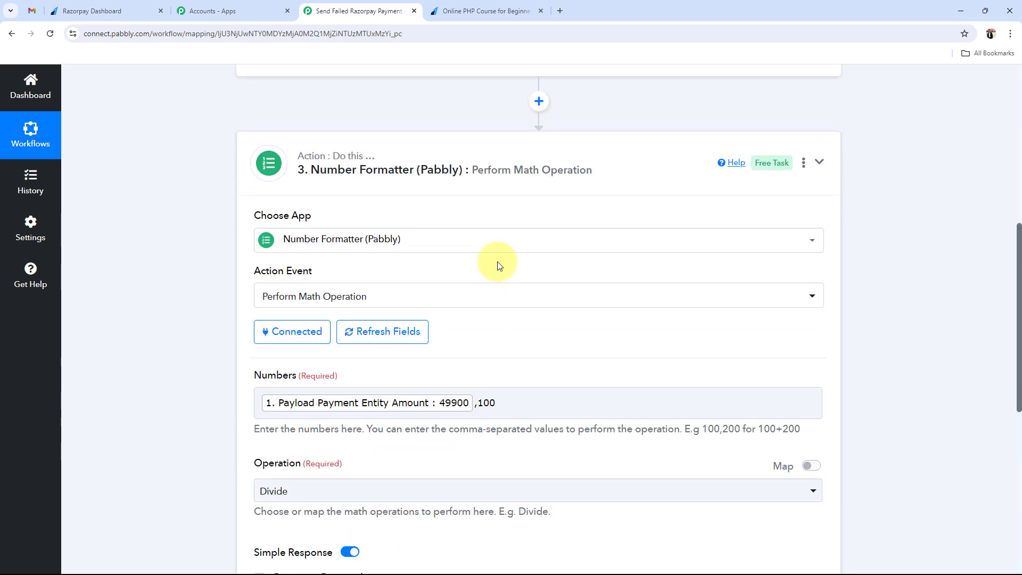
click(426, 163)
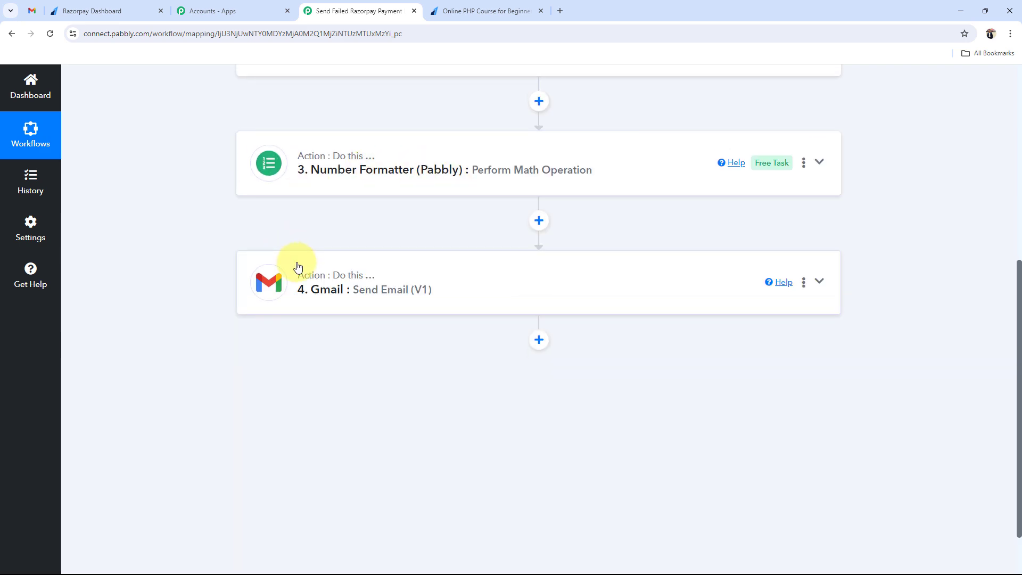
- Connect the Gmail Send Email step through the existing Gmail #43 connection and save
click(332, 297)
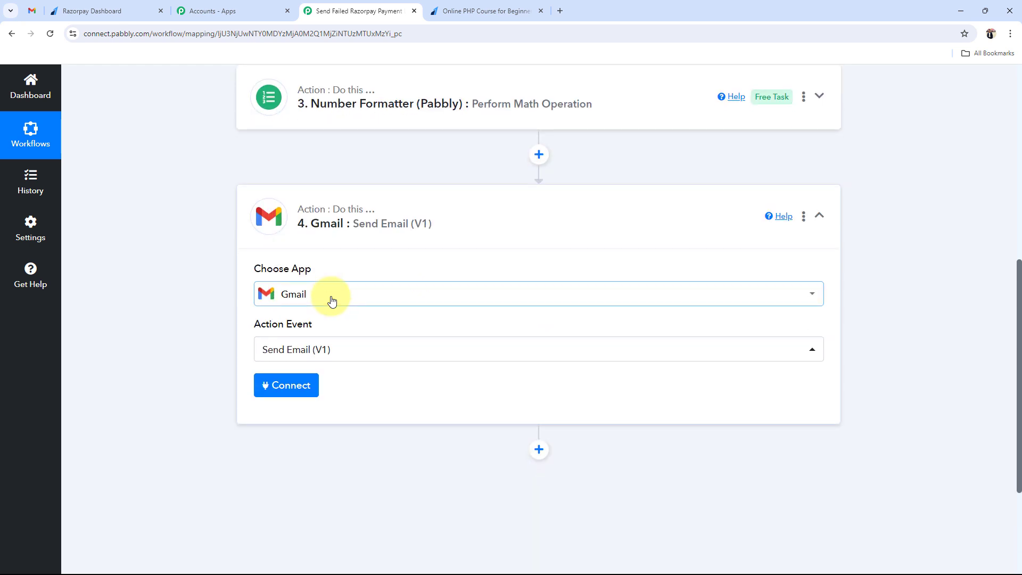
click(280, 393)
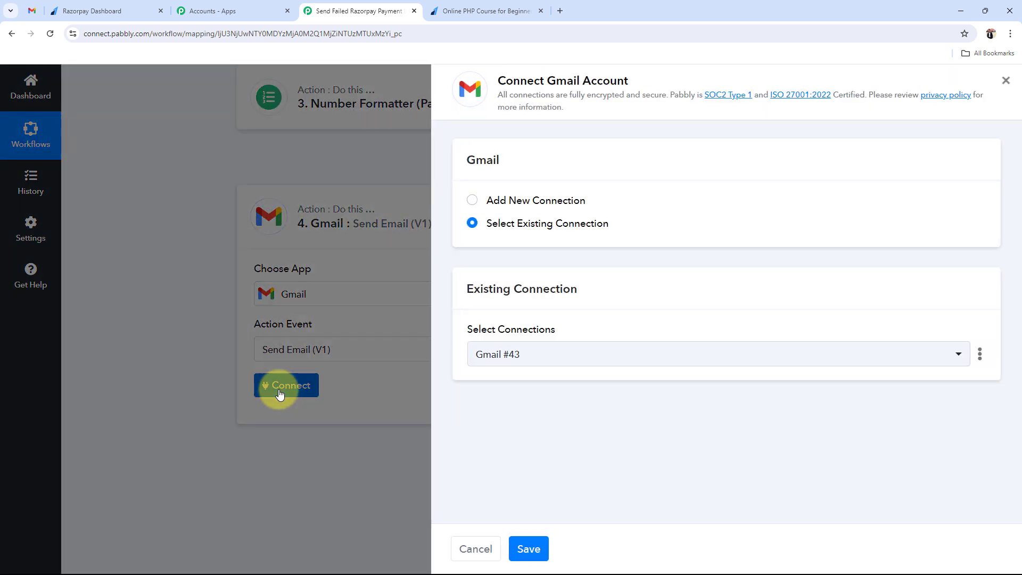
click(471, 201)
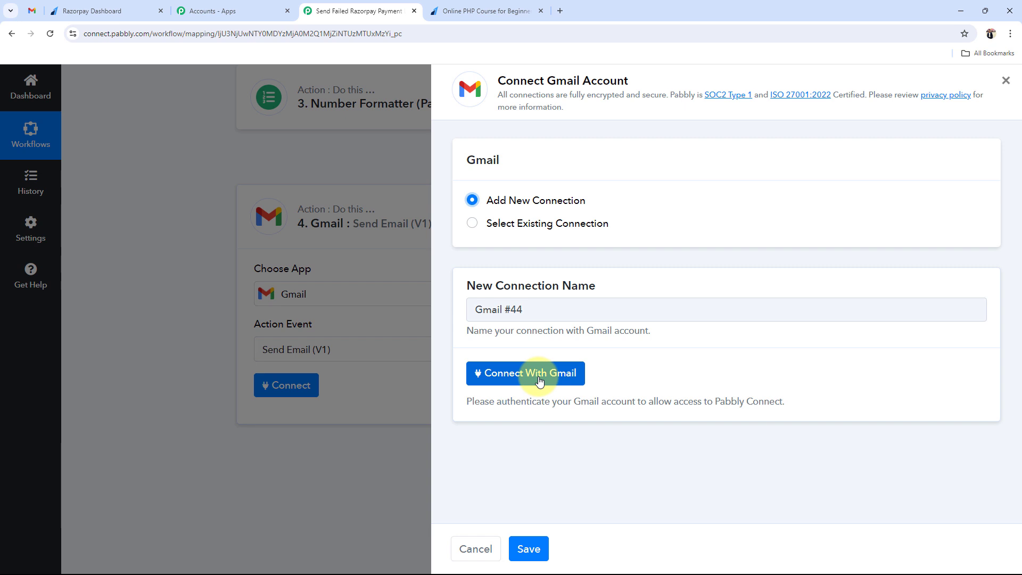
click(472, 226)
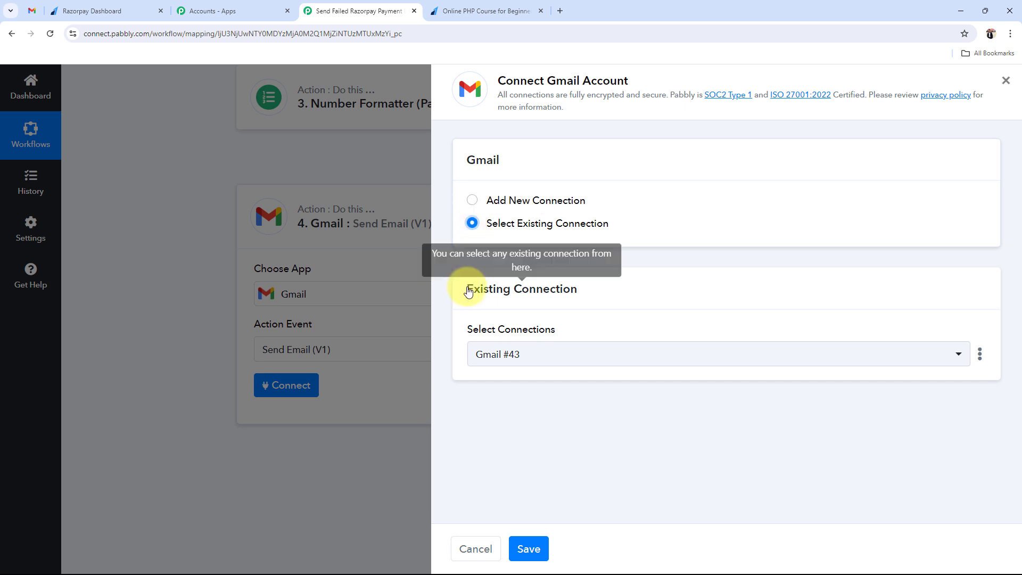
click(530, 550)
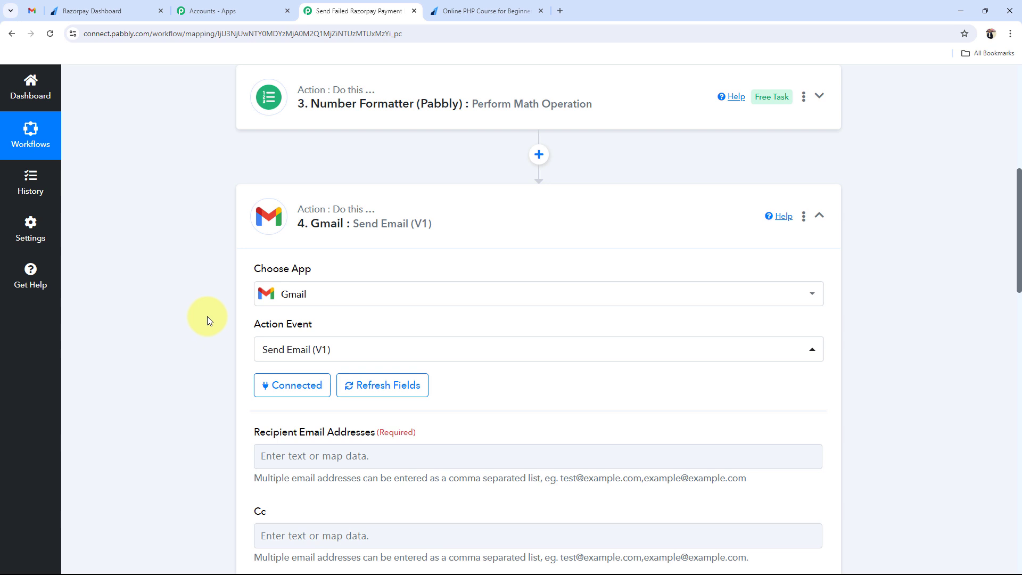
- Map Razorpay's Payload Payment Entity Notes Email as the Gmail recipient address
scroll(207, 316, down, 2)
drag(252, 325, 372, 327)
click(177, 336)
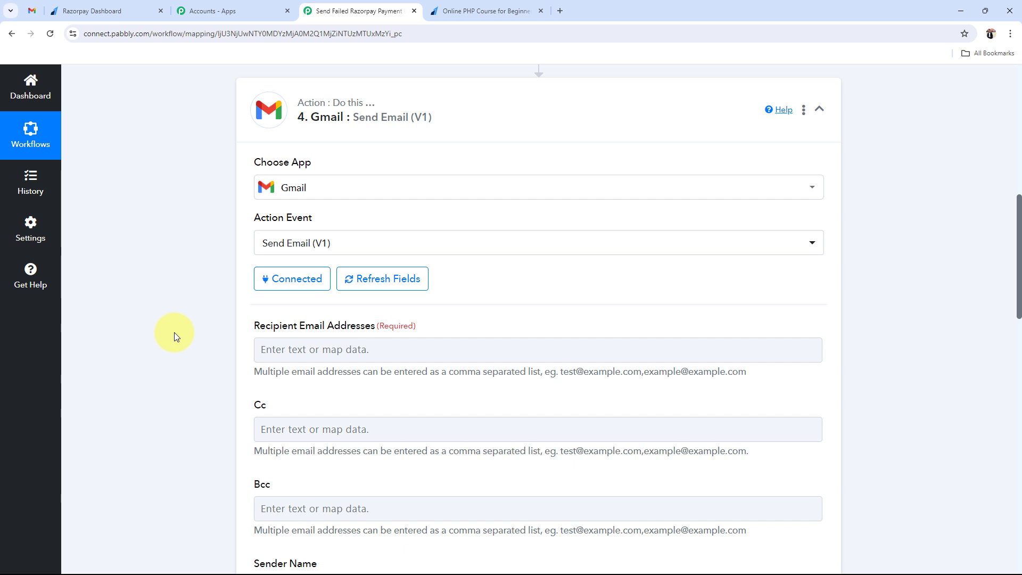
scroll(174, 333, down, 2)
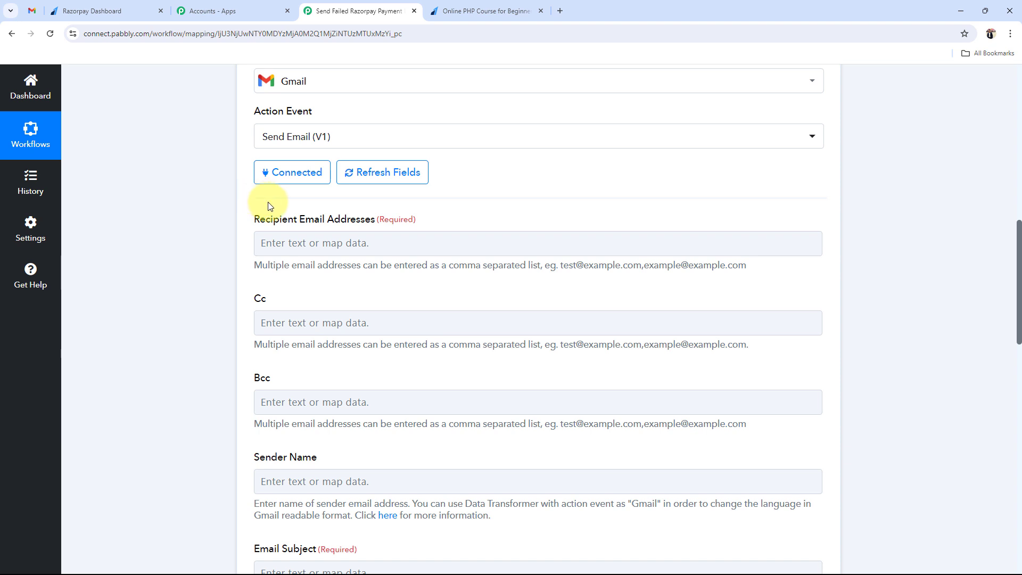
click(266, 243)
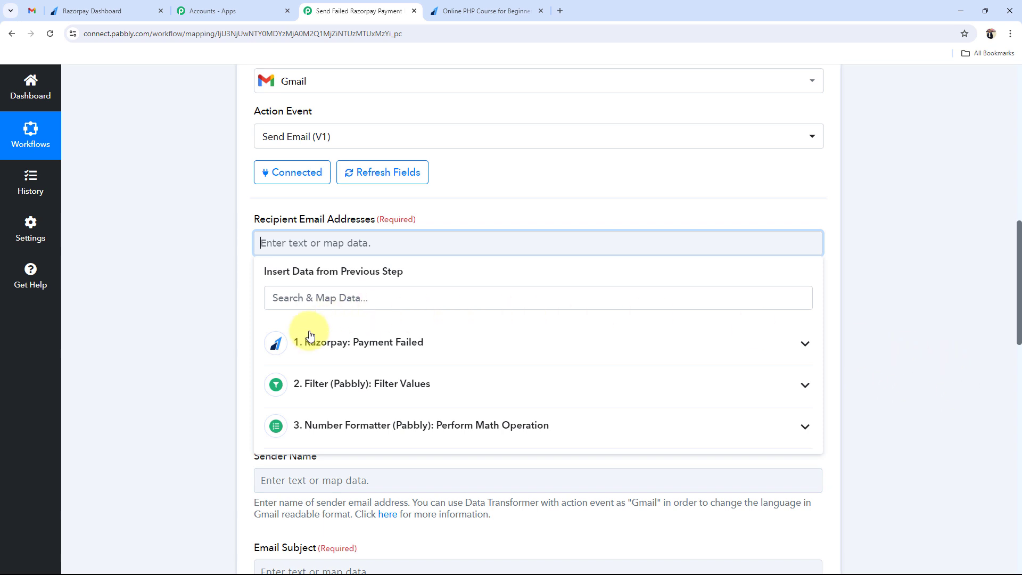
click(795, 341)
scroll(532, 426, down, 3)
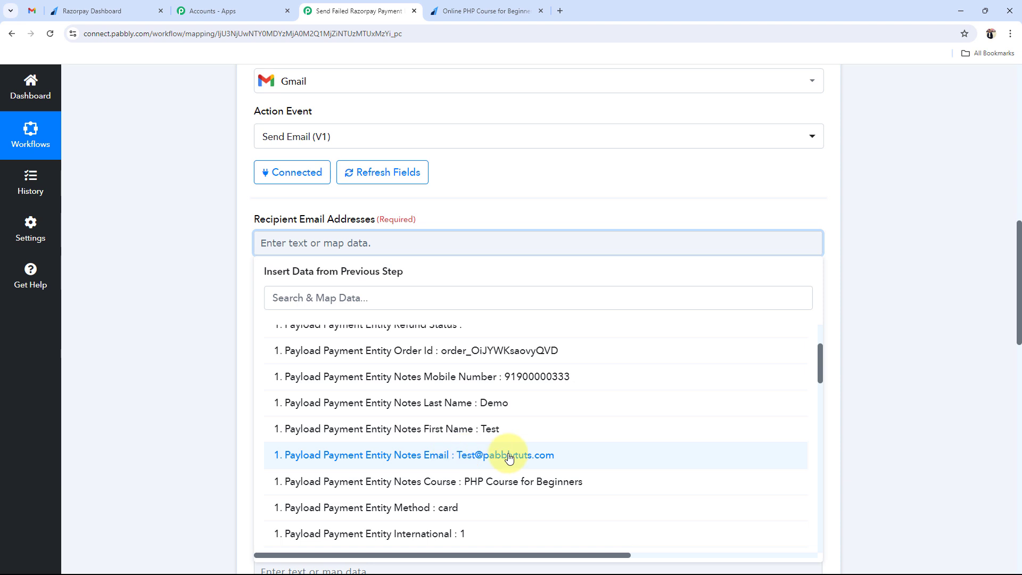
click(467, 459)
click(177, 317)
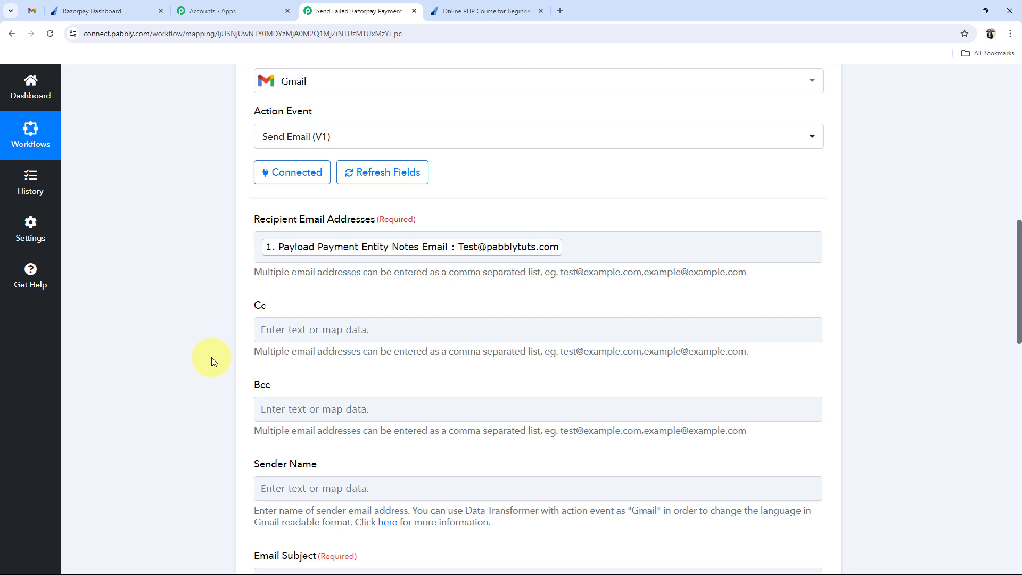
scroll(212, 357, down, 6)
click(307, 166)
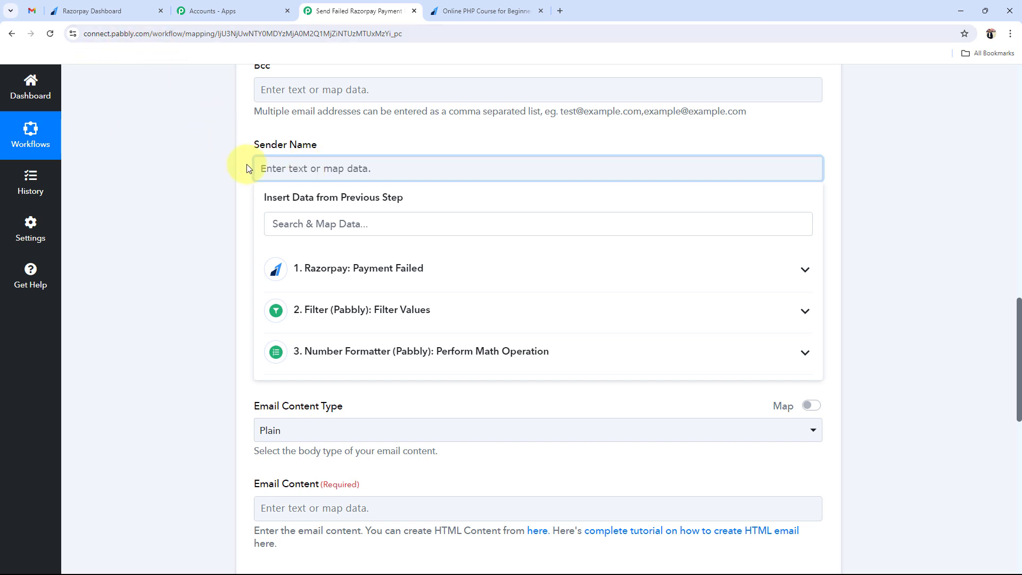
text(ShopEase)
click(197, 229)
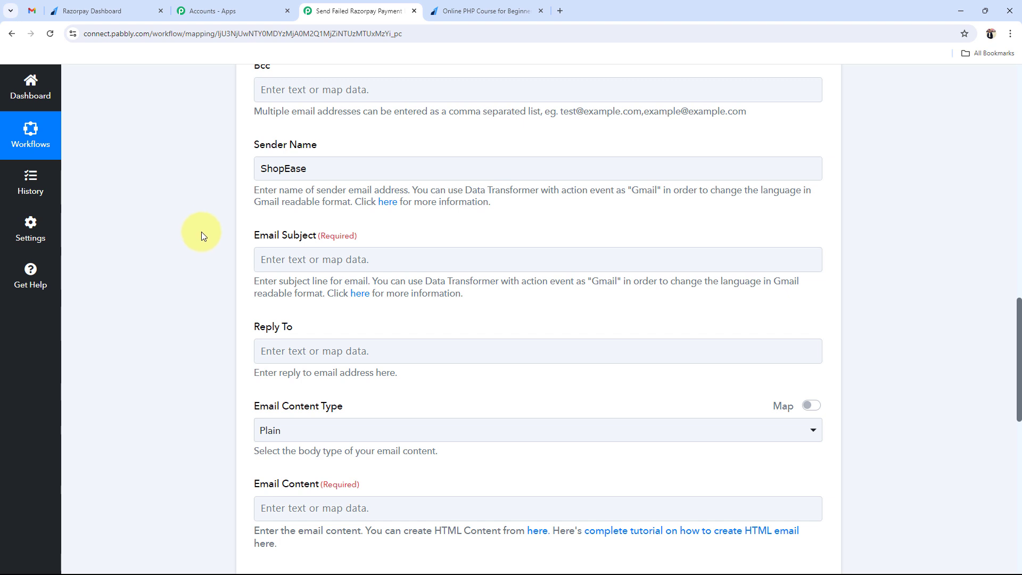
scroll(213, 223, down, 1)
drag(240, 183, 266, 201)
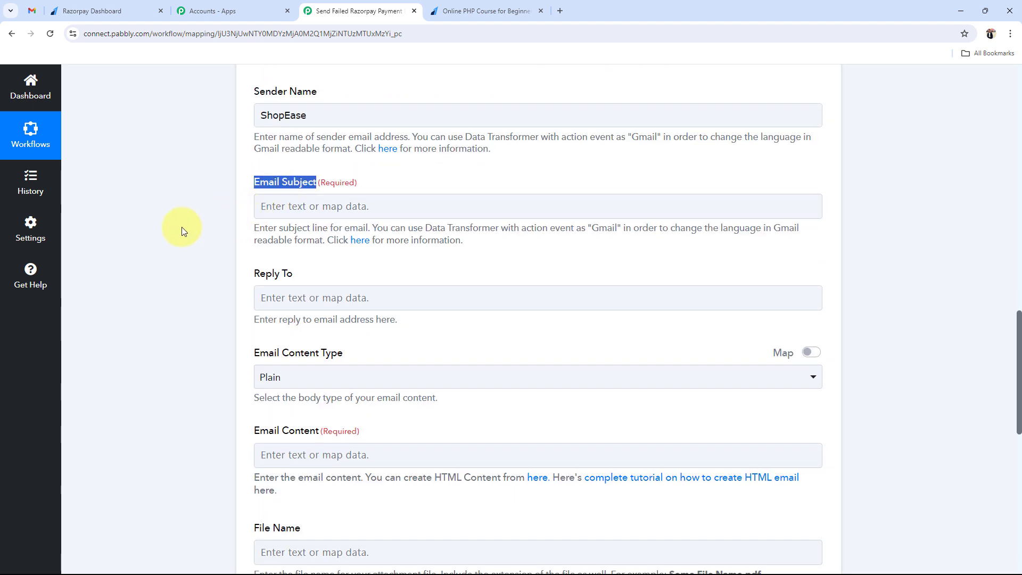
click(290, 206)
text(Payment Failure Notification)
click(176, 279)
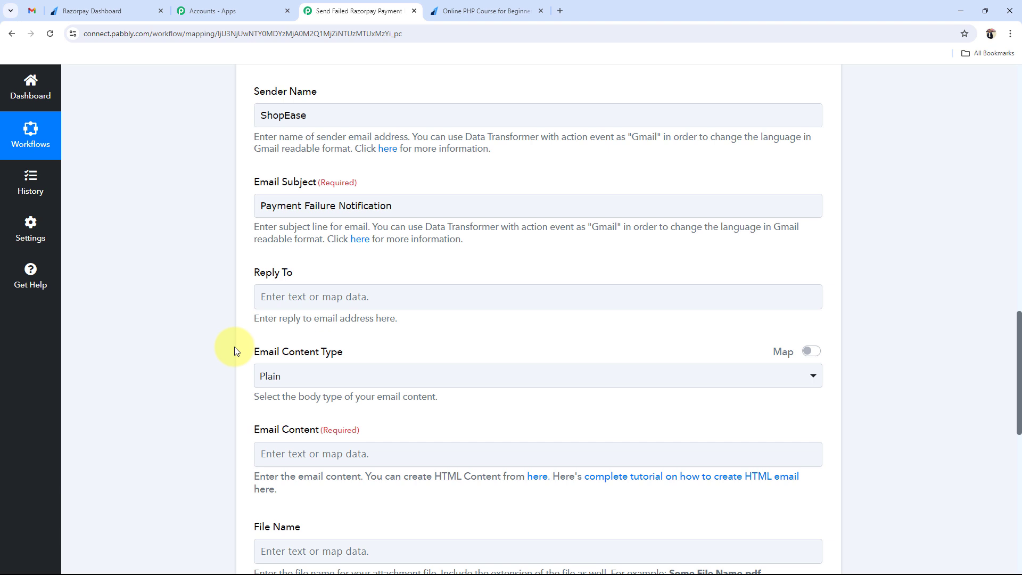
scroll(235, 347, down, 3)
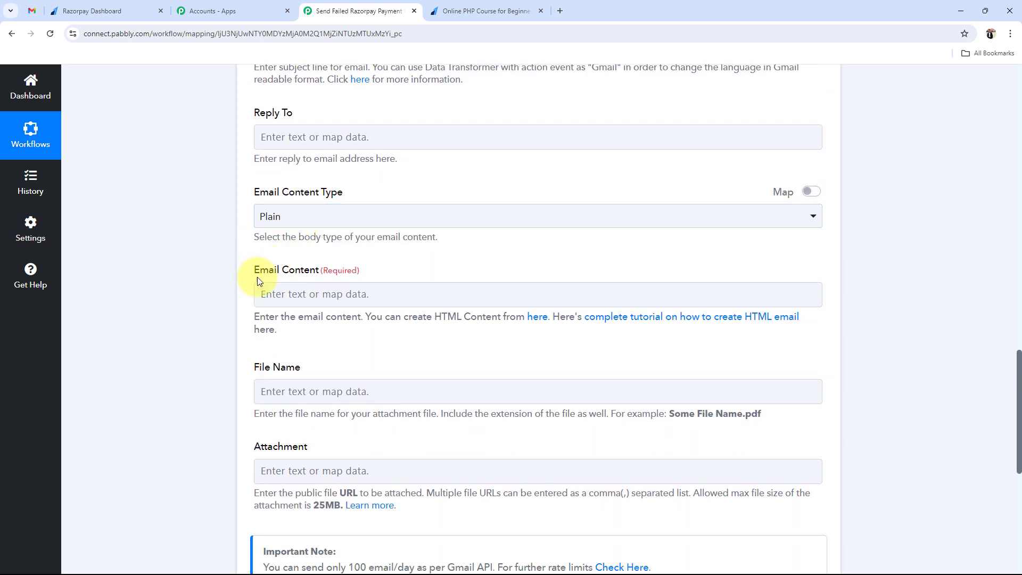
drag(257, 277, 365, 275)
click(192, 351)
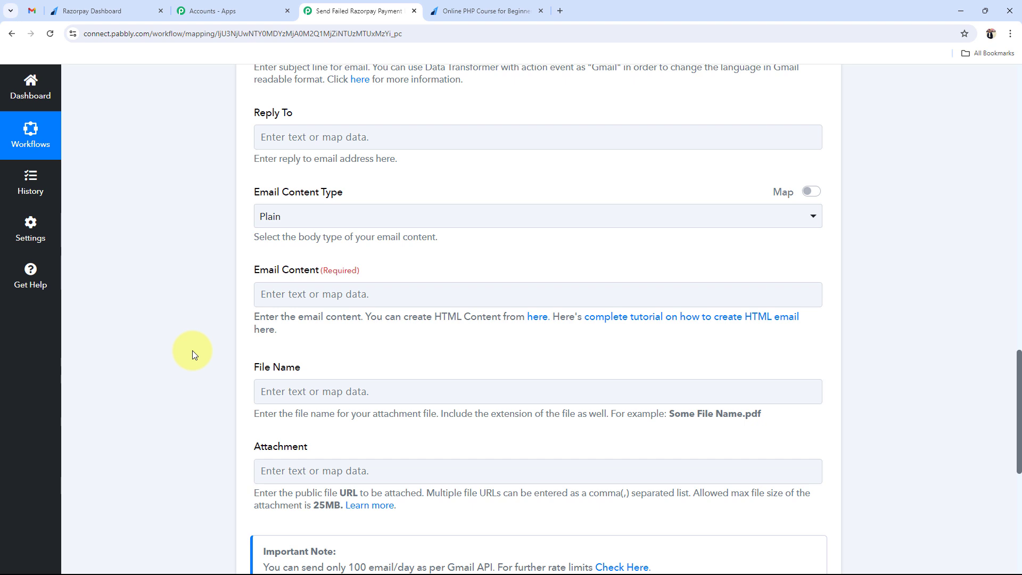
scroll(192, 351, down, 1)
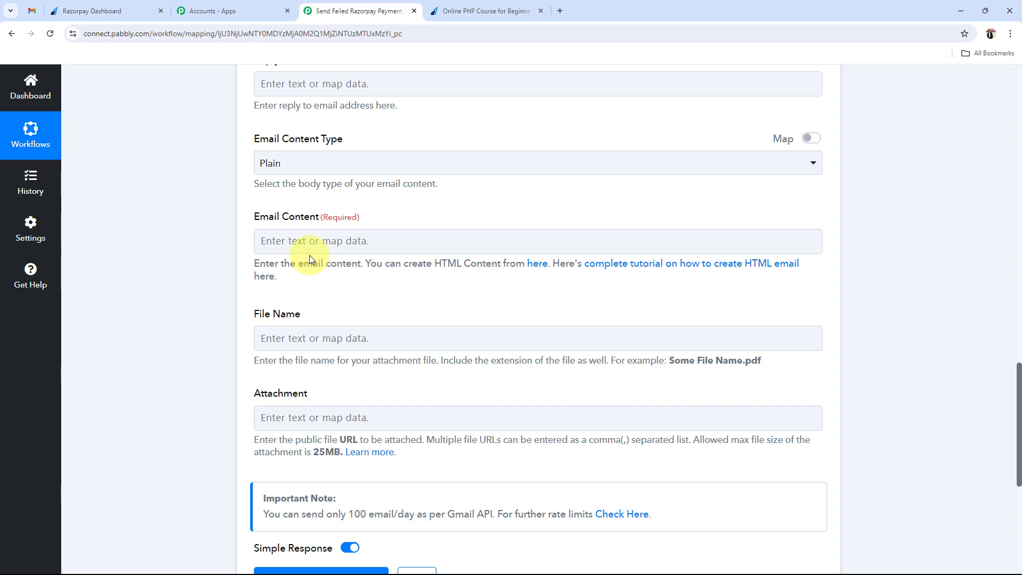
- Paste the payment-failure email template and replace [Customer Name] with the customer's first and last name
click(309, 255)
key(ctrl+v)
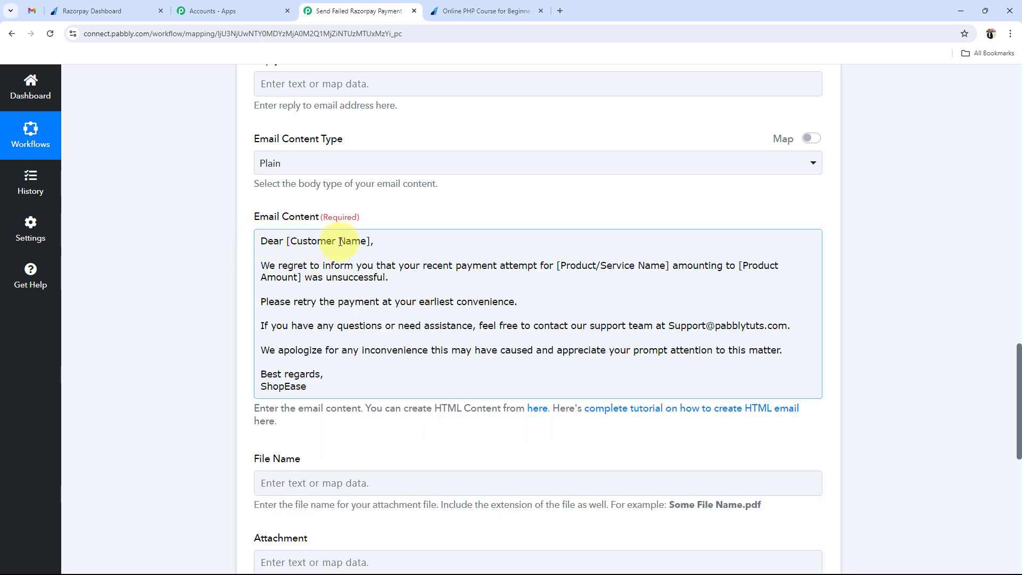
drag(371, 241, 284, 242)
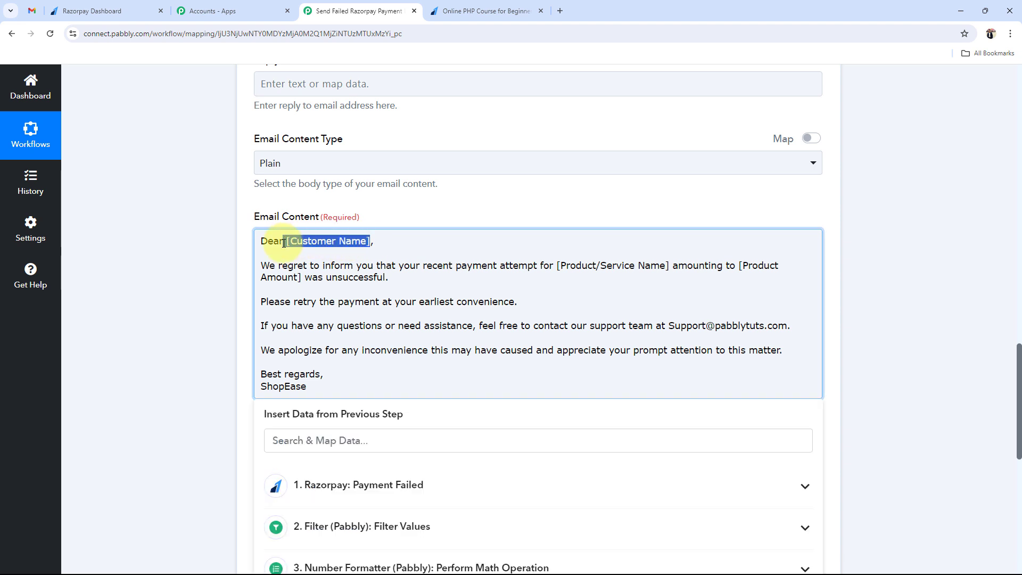
key(BackSpace)
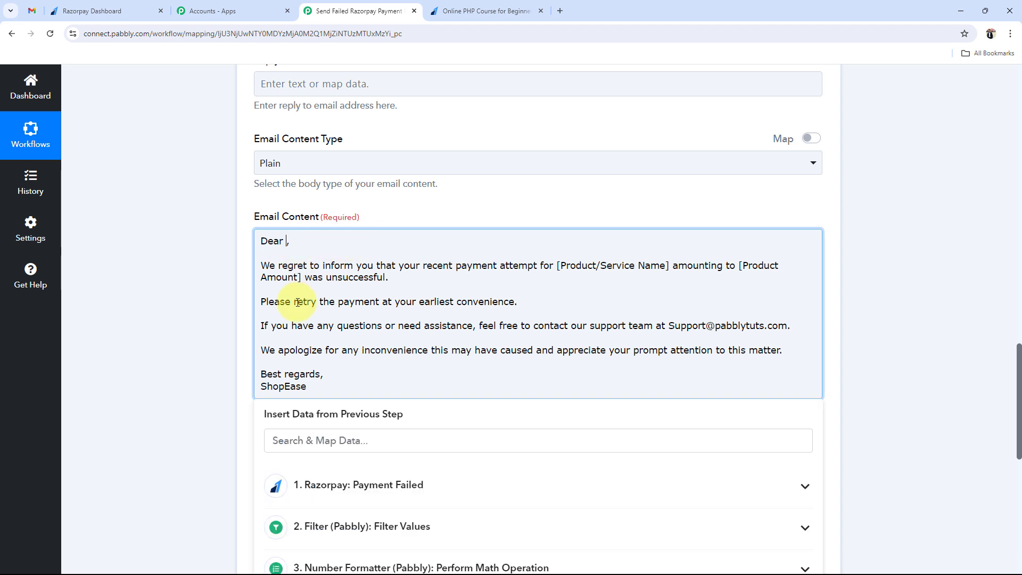
click(251, 469)
click(288, 241)
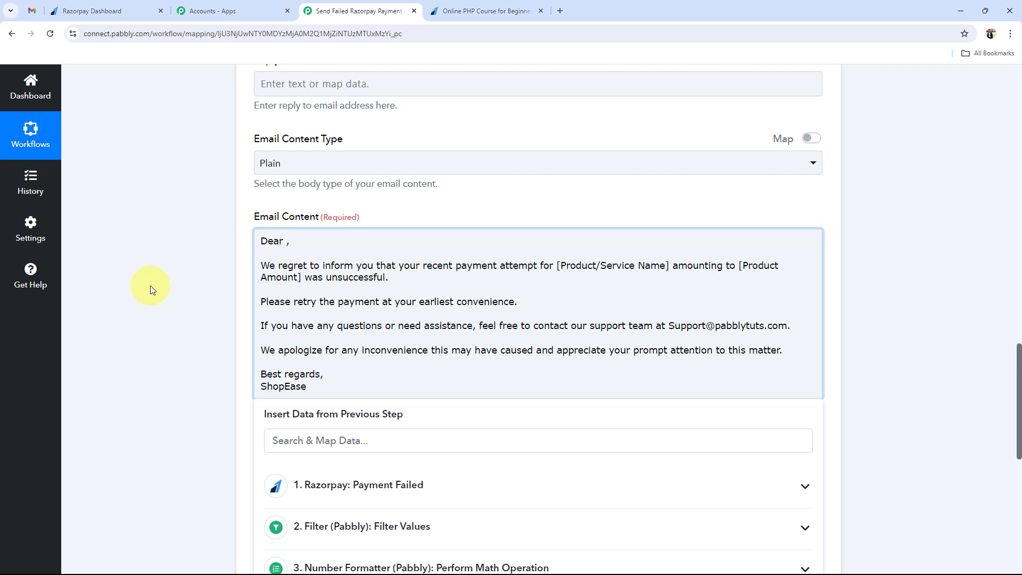
scroll(150, 285, down, 2)
click(372, 379)
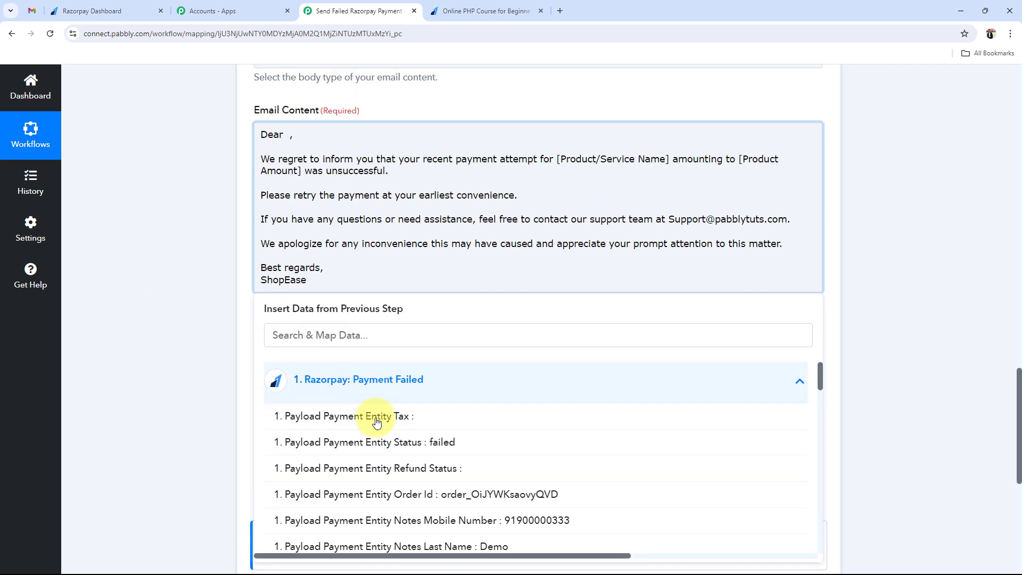
scroll(378, 446, down, 2)
click(381, 466)
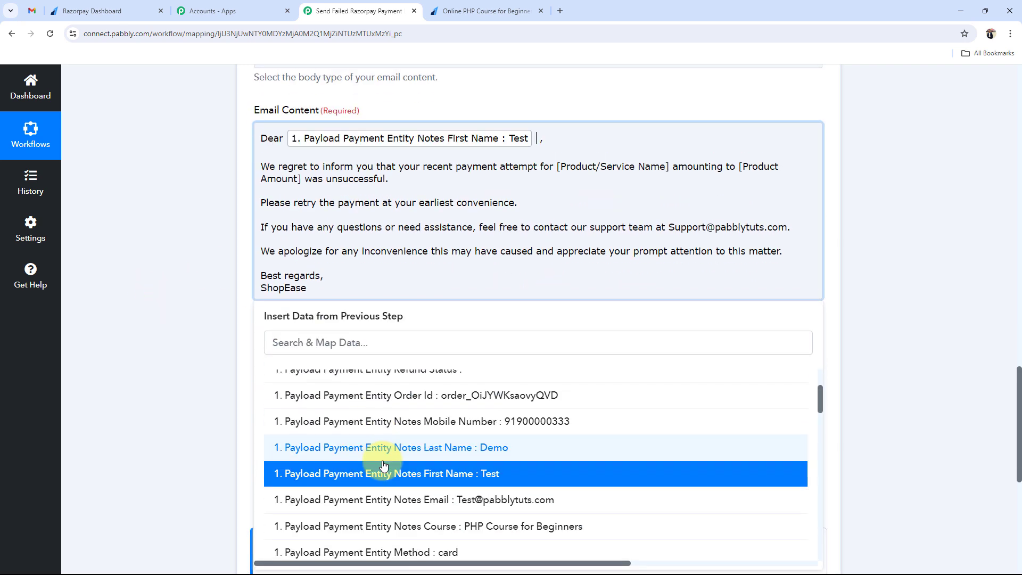
click(379, 448)
click(190, 296)
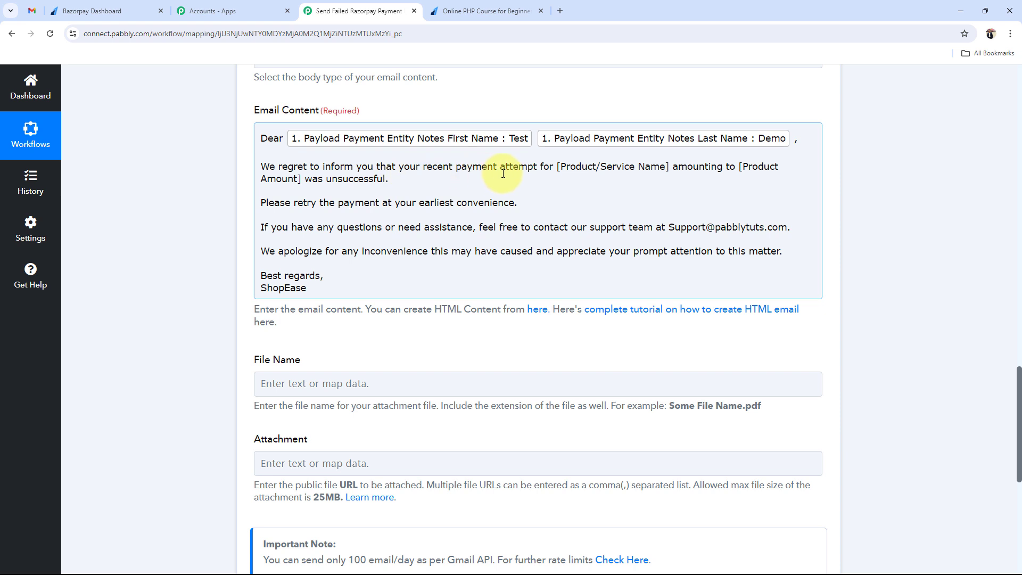
- Replace the [Product/Service Name] placeholder with the Razorpay Course field
drag(557, 167, 681, 172)
key(BackSpace)
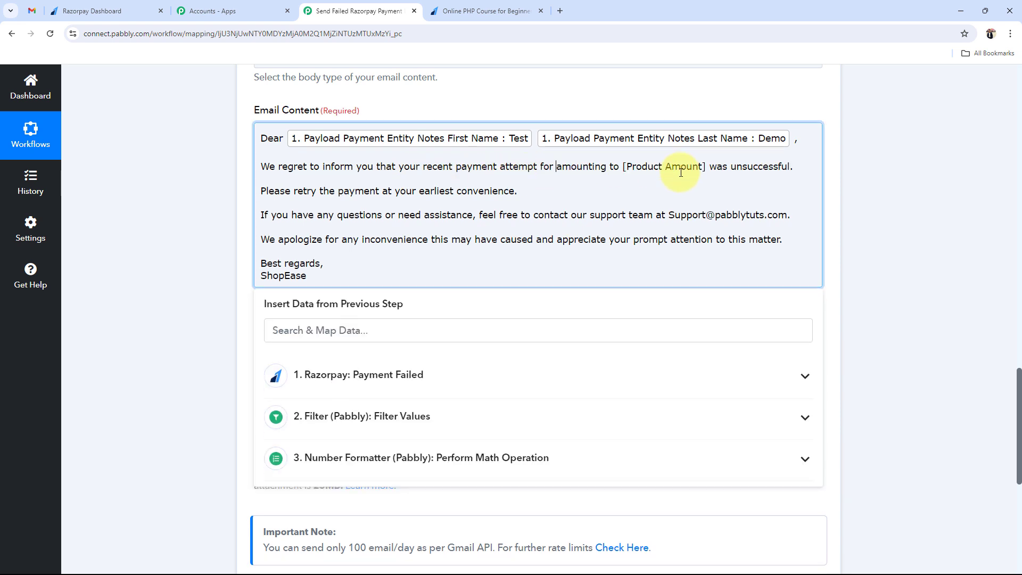
click(337, 370)
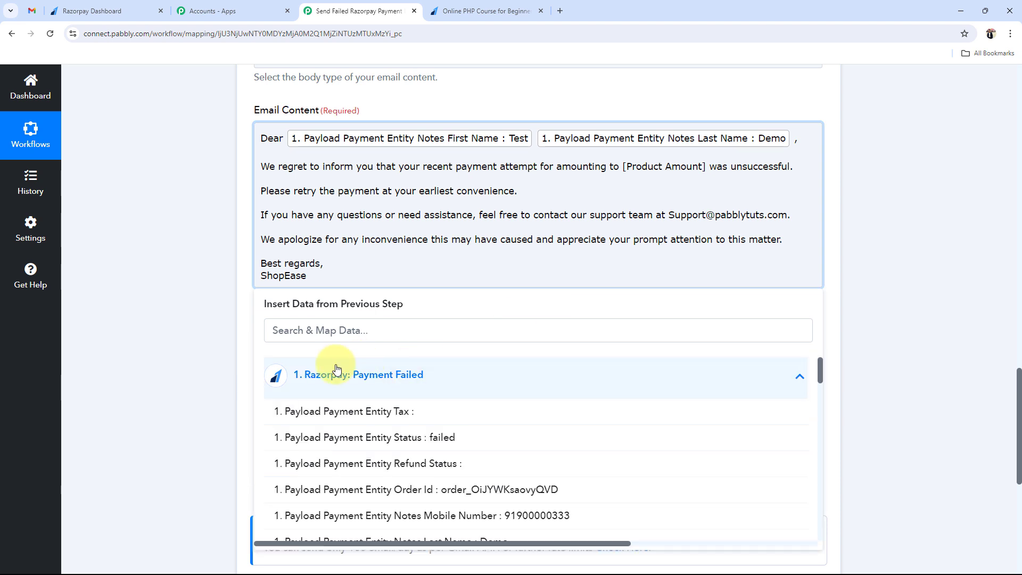
click(336, 330)
text(p)
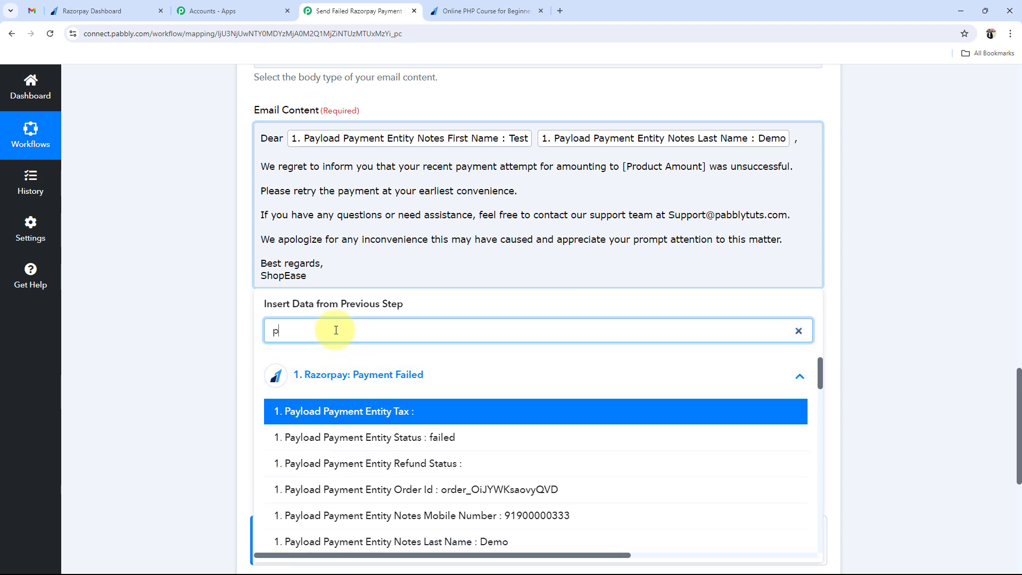
text(h)
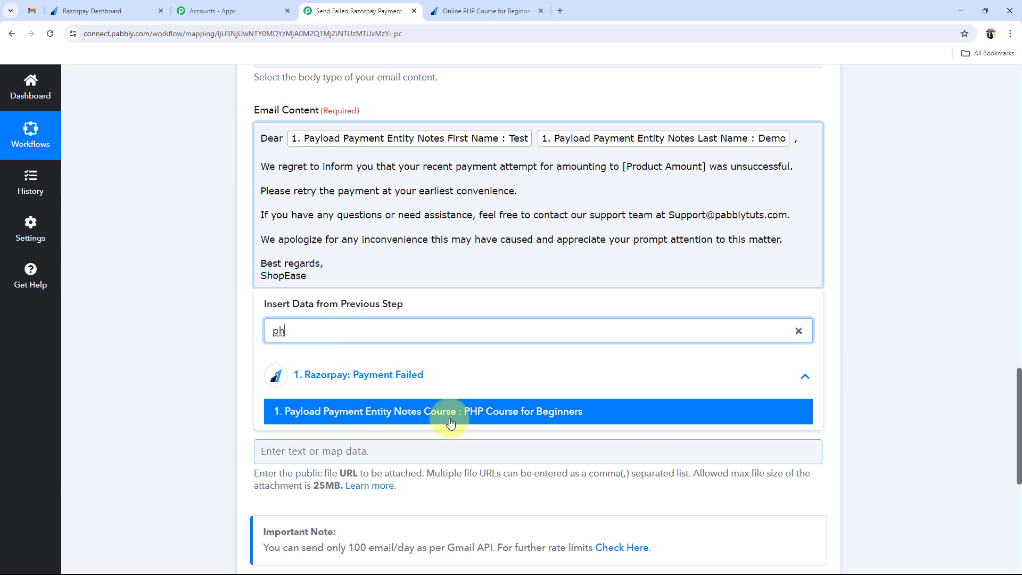
click(452, 420)
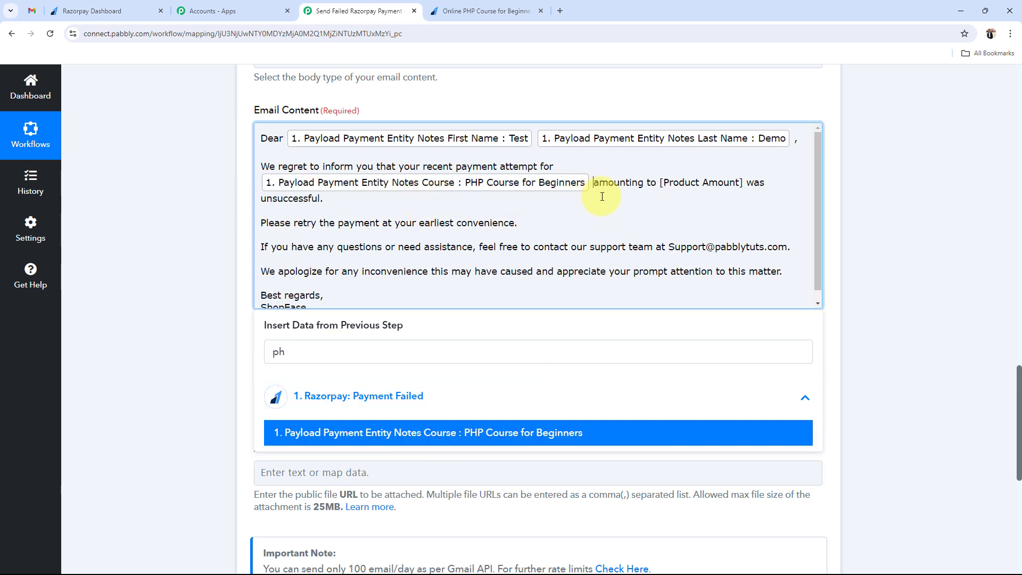
- Replace the [Product Amount] placeholder with the Number Formatter Result 499
drag(660, 183, 745, 183)
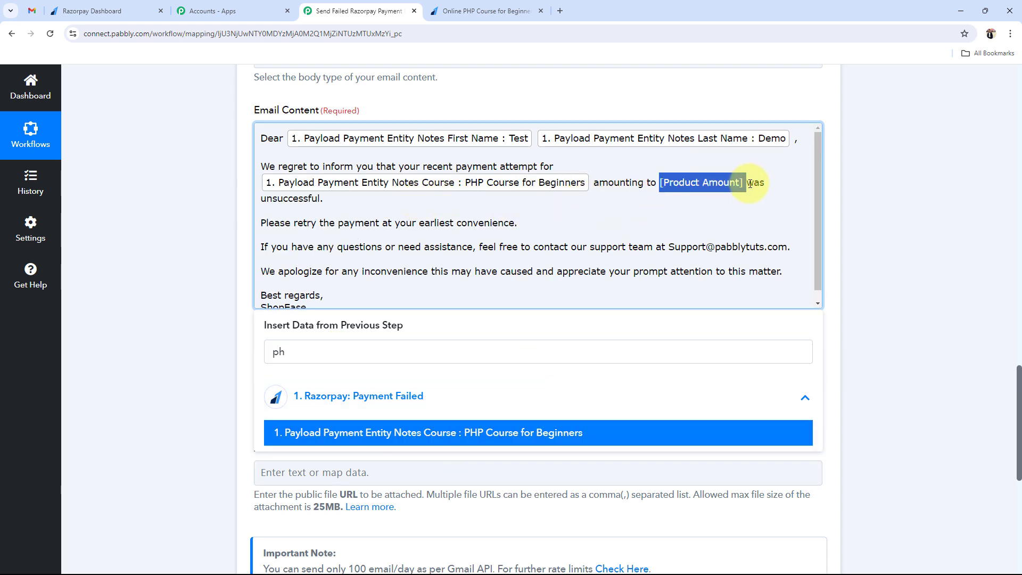
key(BackSpace)
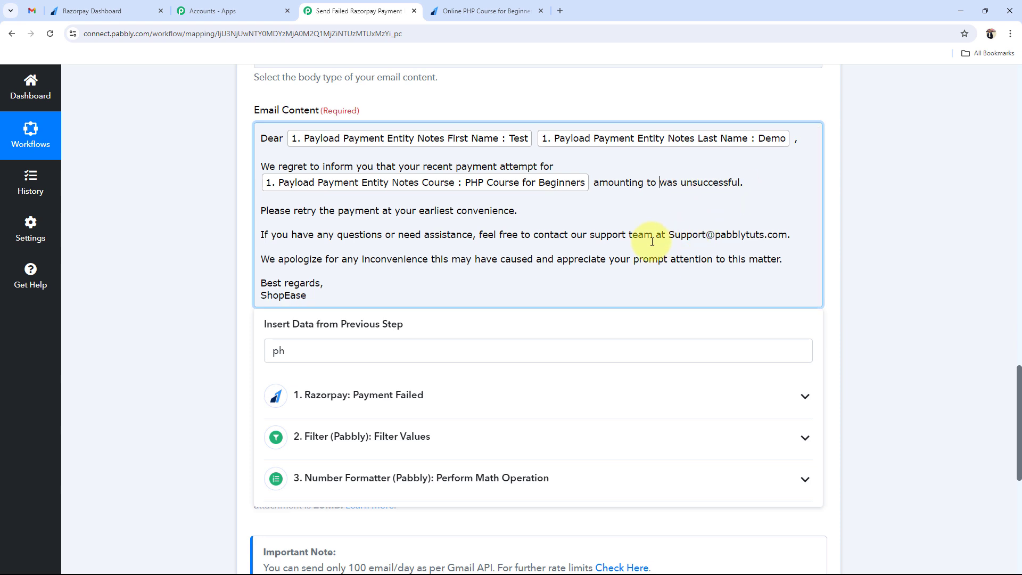
click(365, 477)
click(341, 538)
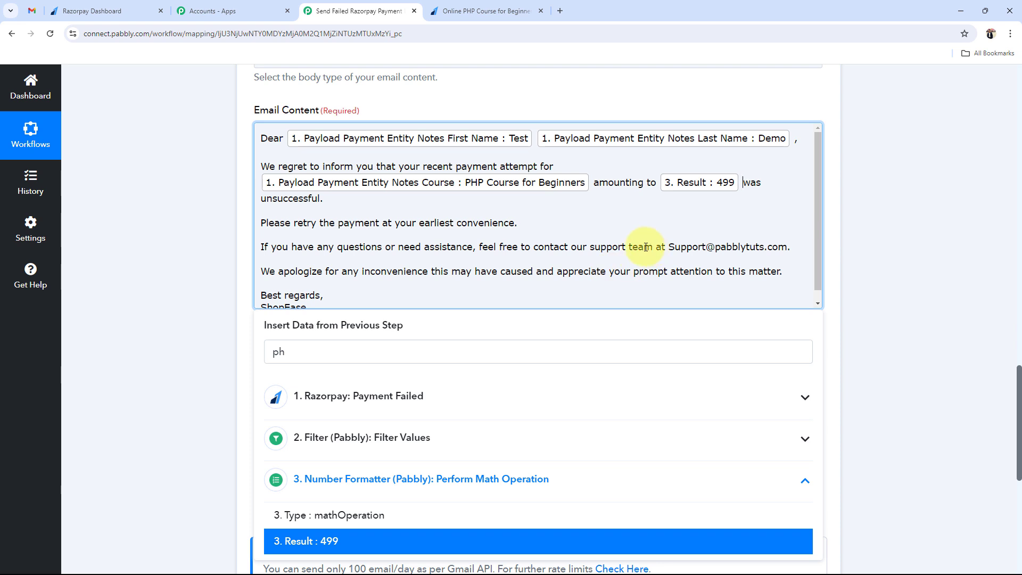
click(153, 274)
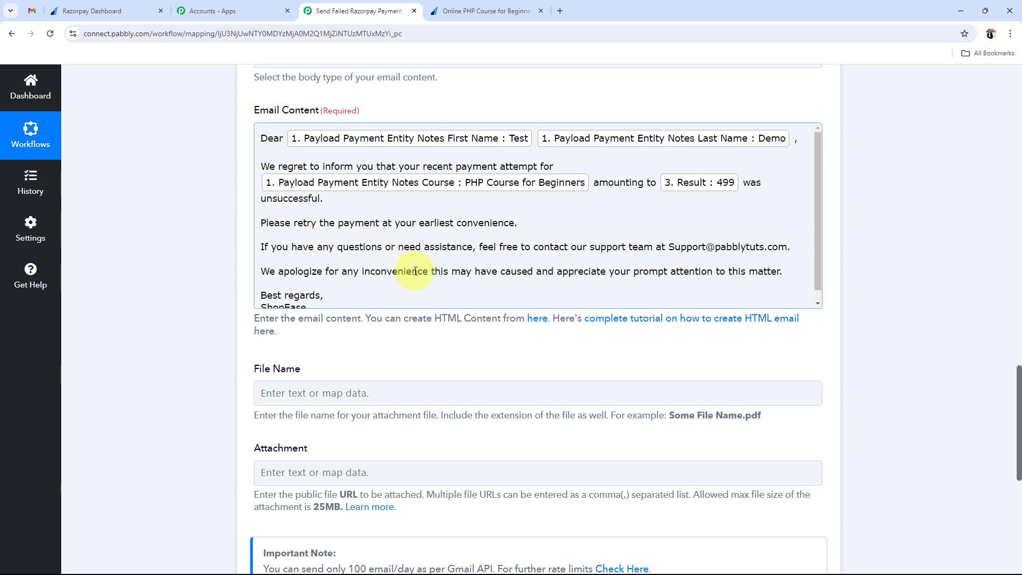
scroll(415, 271, down, 1)
scroll(416, 271, up, 1)
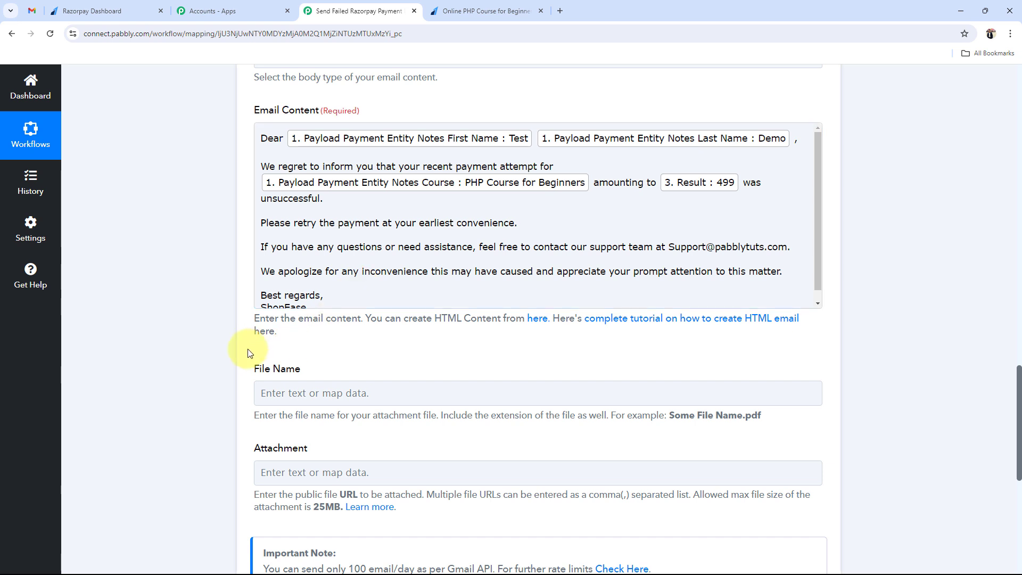
scroll(211, 328, up, 1)
scroll(209, 328, up, 1)
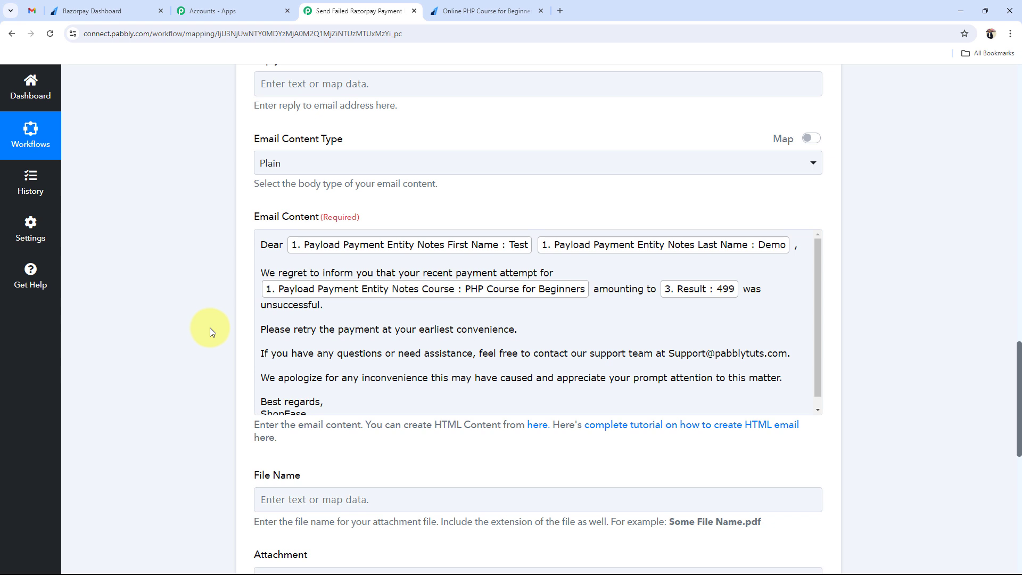
scroll(229, 340, down, 2)
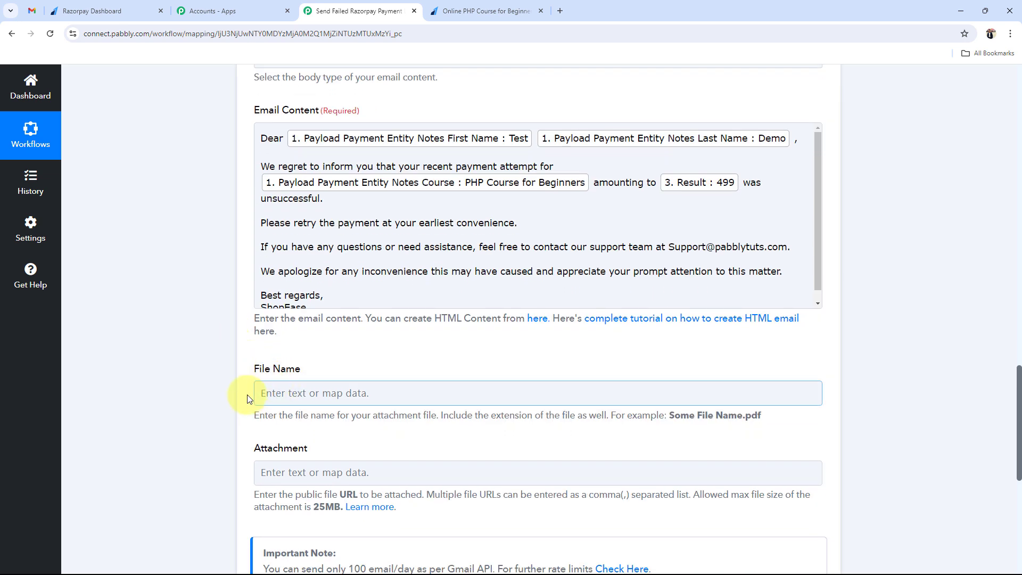
scroll(244, 407, down, 4)
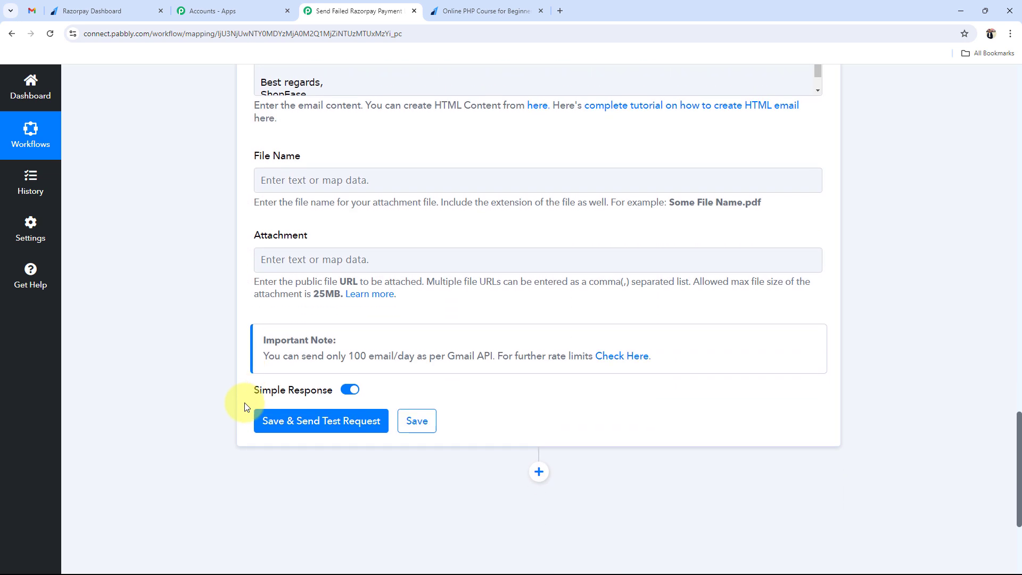
- Save the Gmail step with a test email and confirm status 'sent' and 1500 remaining quota
click(294, 420)
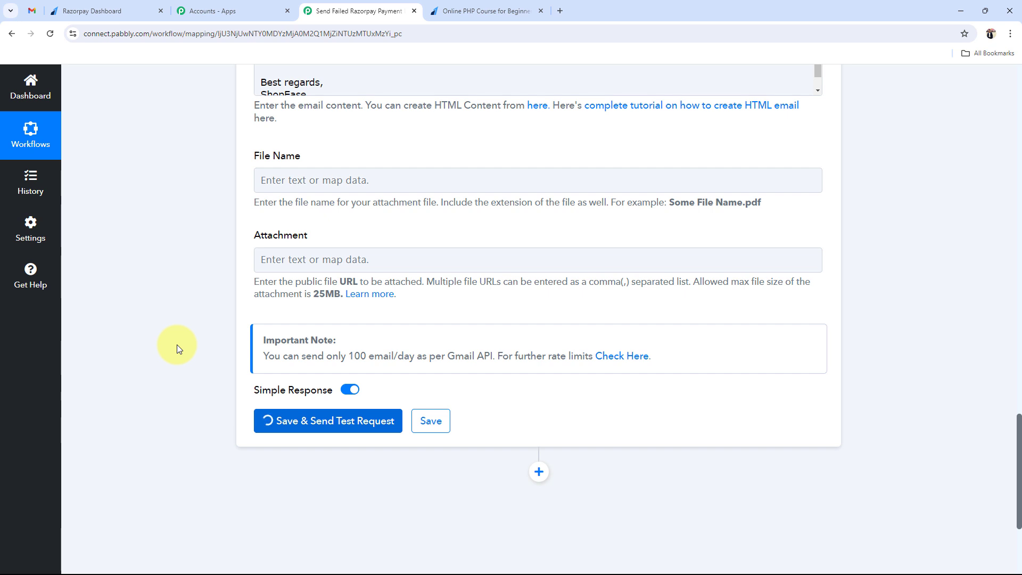
scroll(177, 344, up, 2)
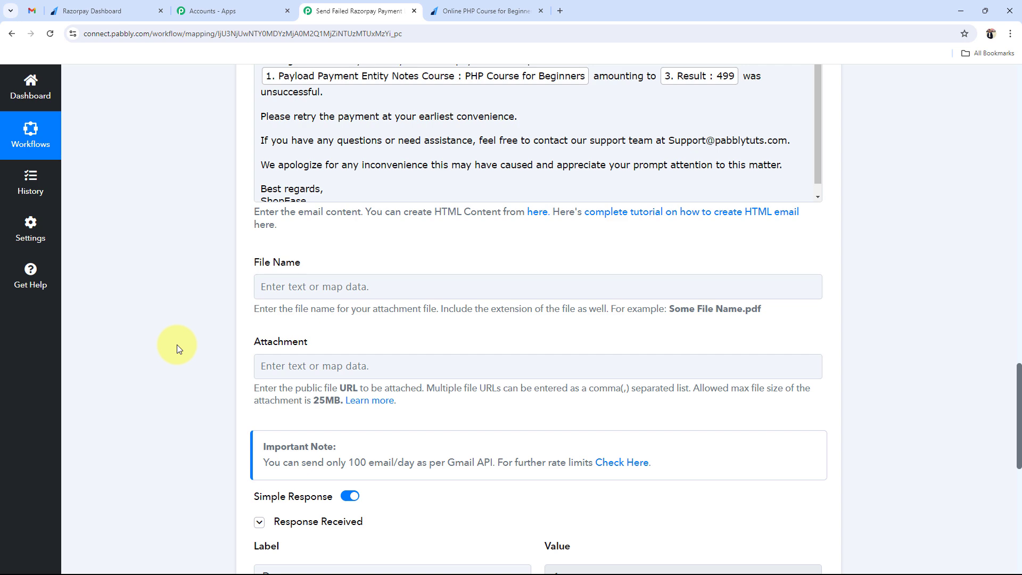
scroll(161, 248, down, 4)
click(570, 425)
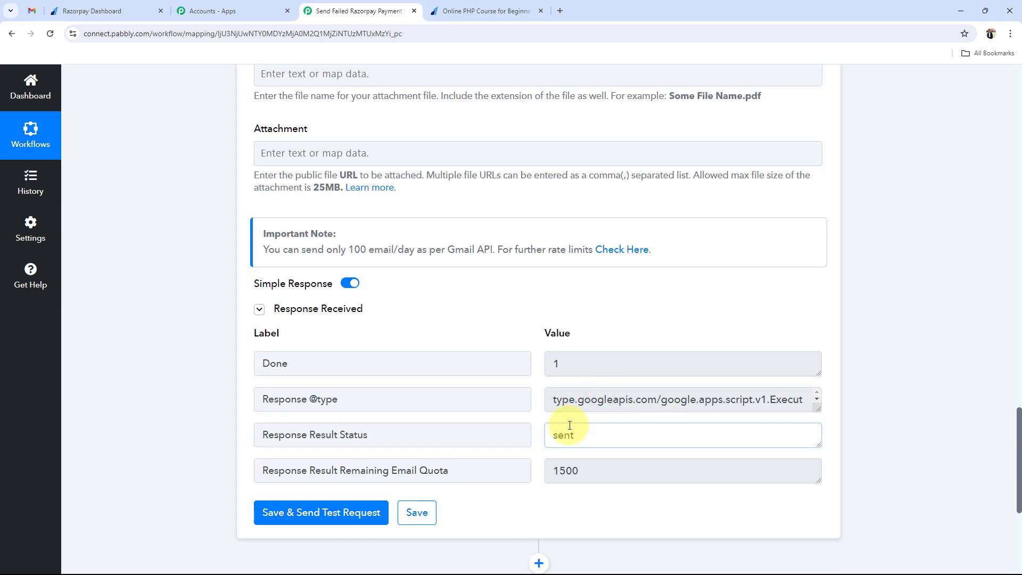
double_click(549, 471)
click(191, 277)
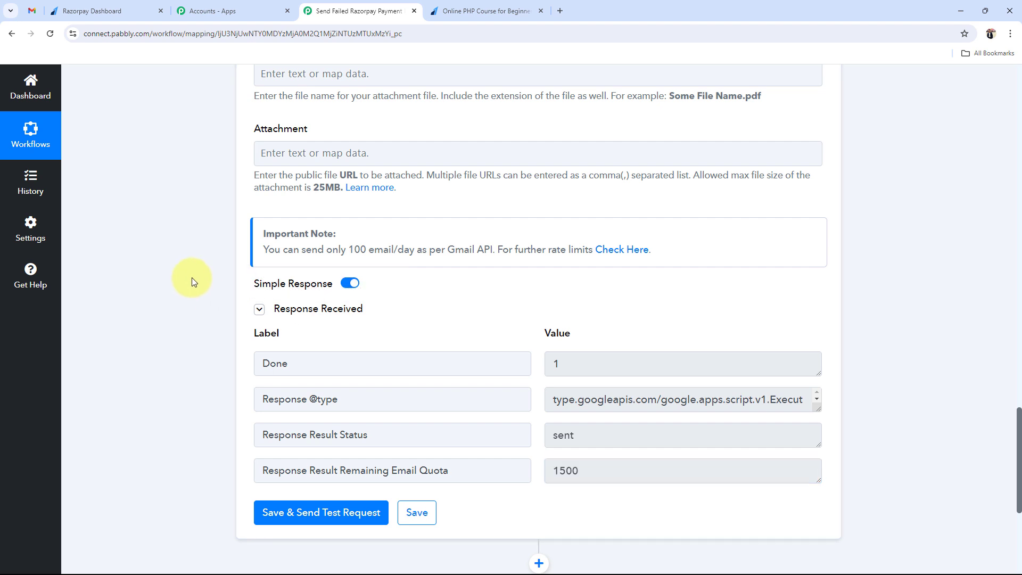
- Read the ShopEase Payment Failure Notification for PHP Course for Beginners at 499, then return to the inbox
click(33, 11)
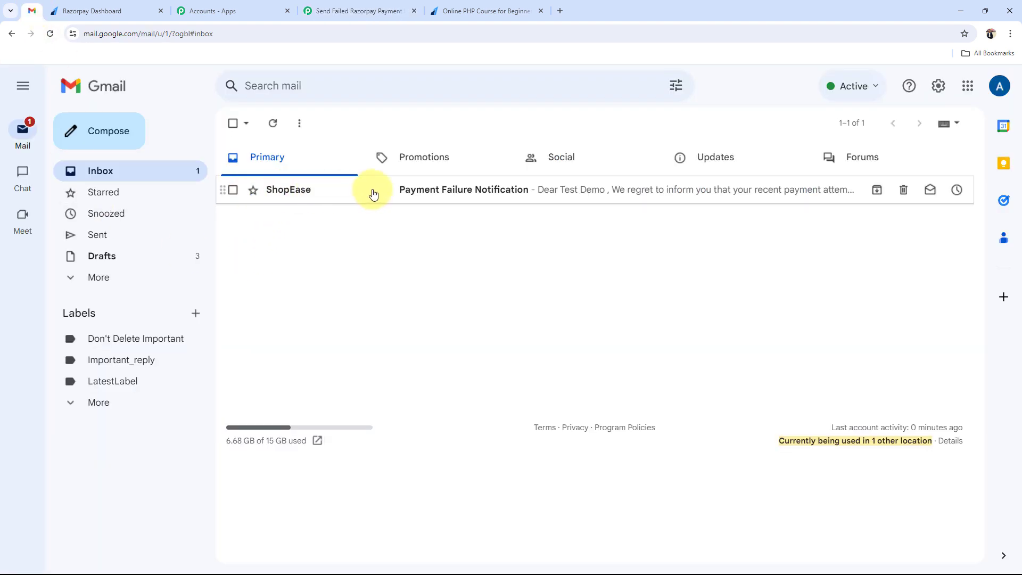
click(437, 190)
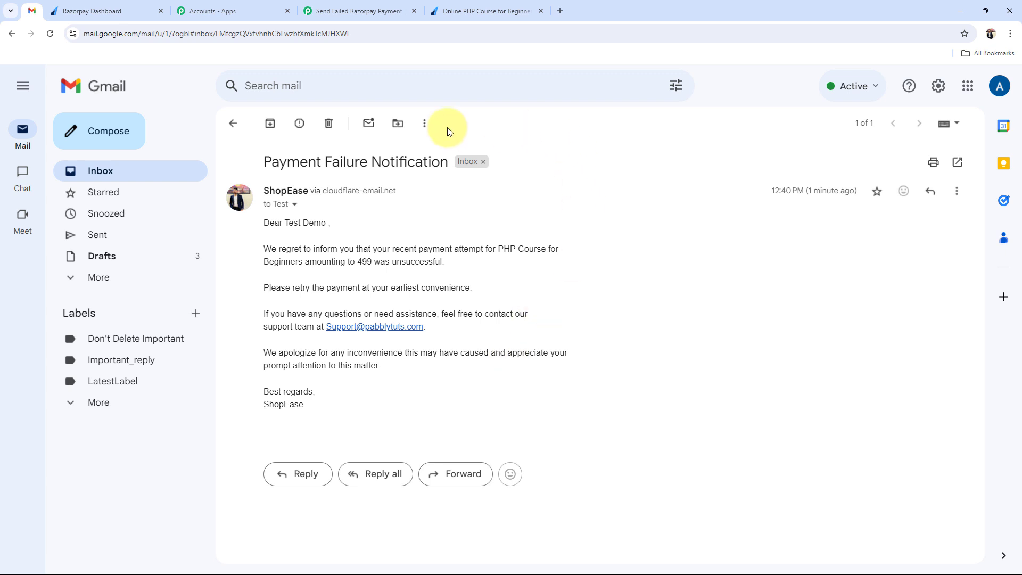
drag(267, 168, 439, 410)
click(623, 447)
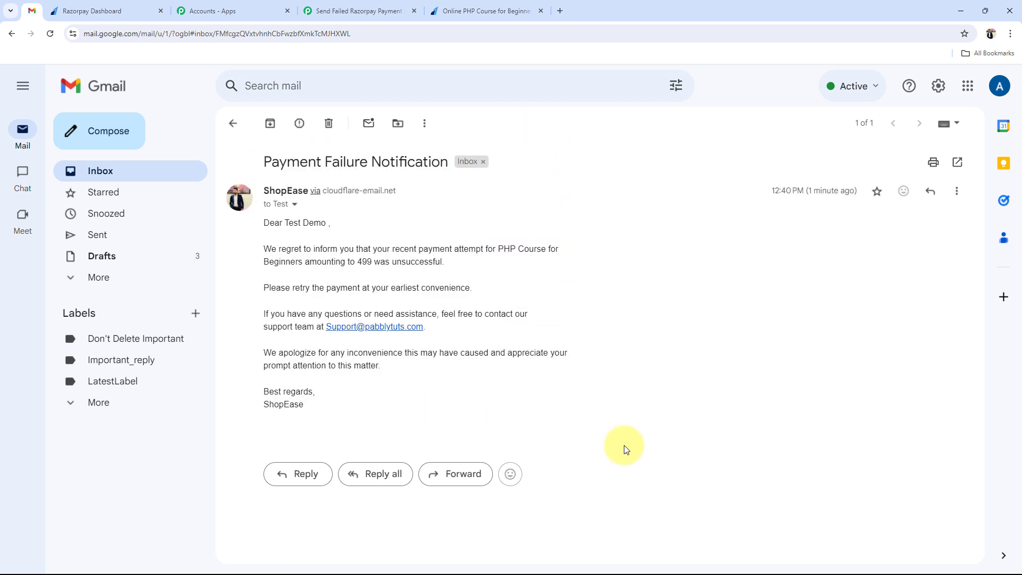
click(104, 169)
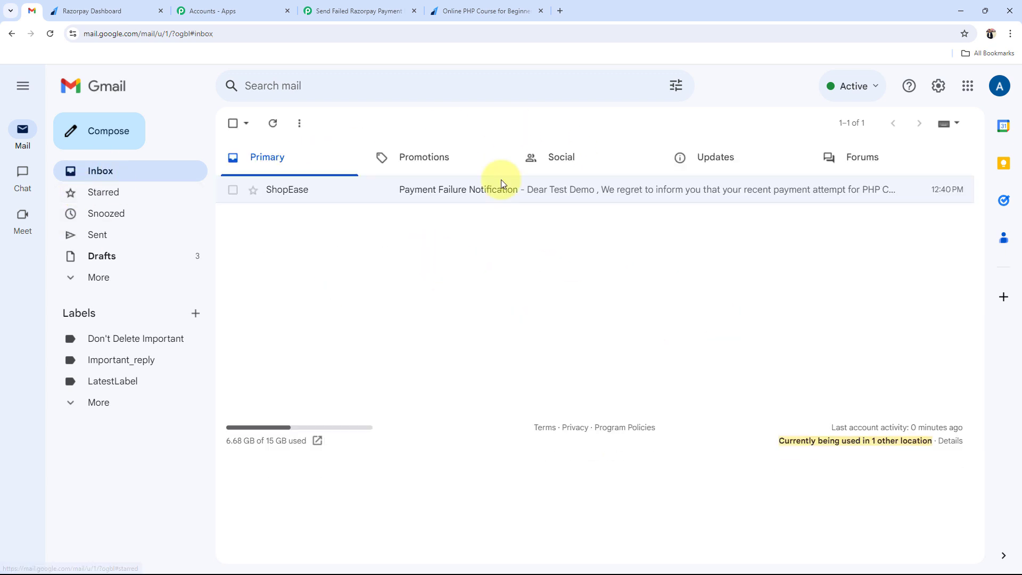
- Scroll through the workflow's Razorpay trigger, Filter, Number Formatter and Gmail Send Email steps
click(433, 7)
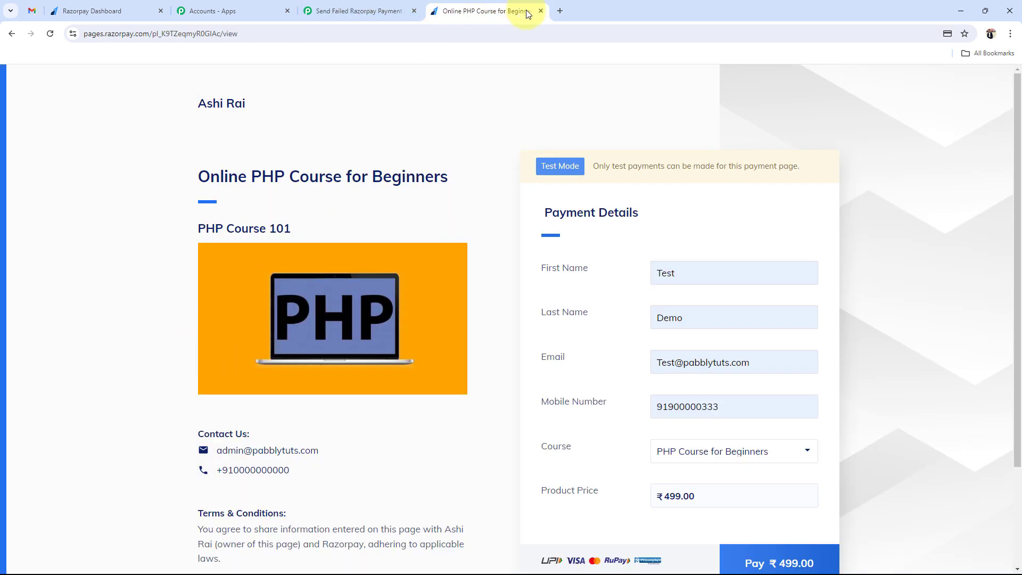
click(317, 7)
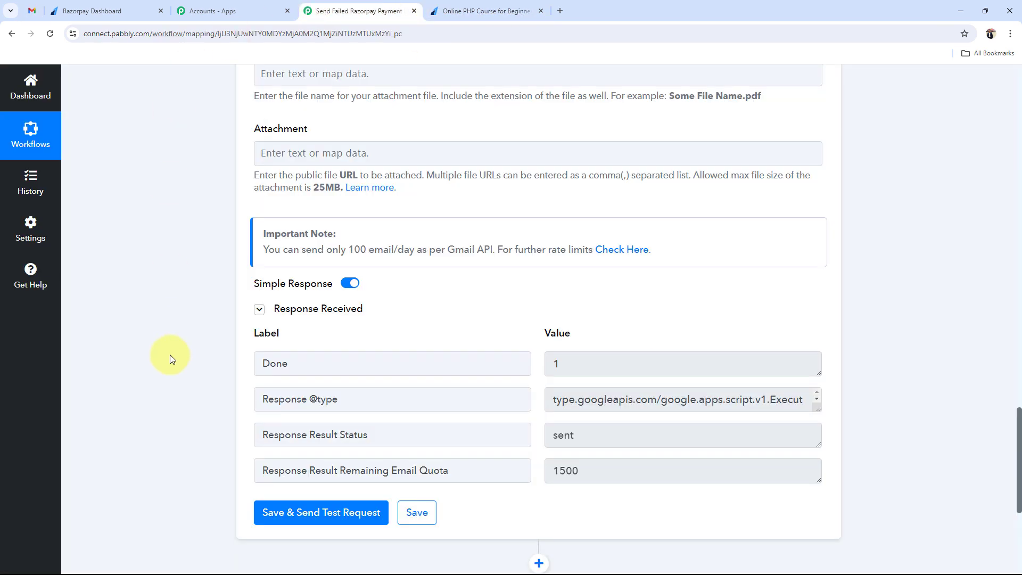
scroll(171, 354, up, 4)
scroll(170, 354, up, 15)
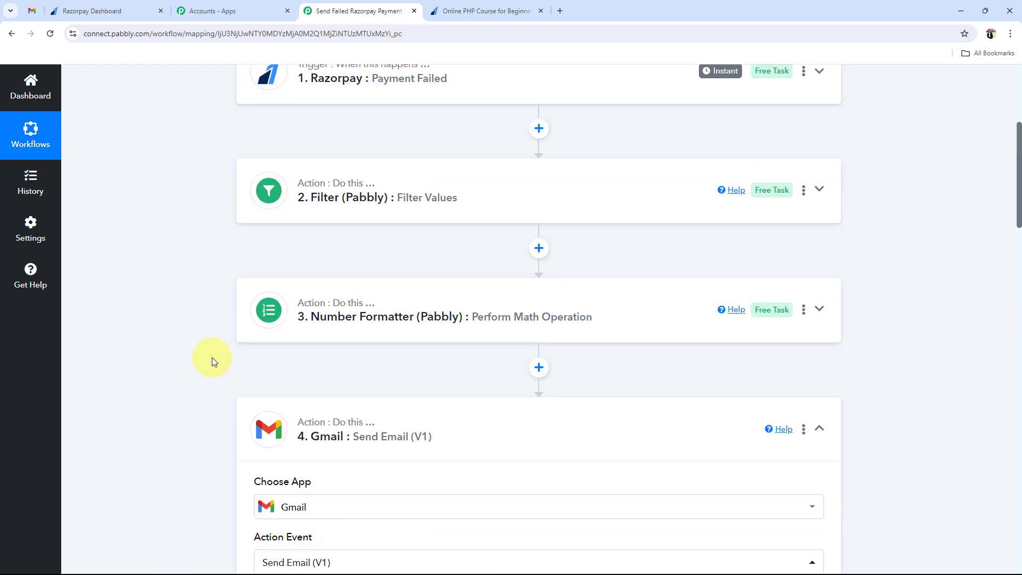
scroll(142, 423, up, 4)
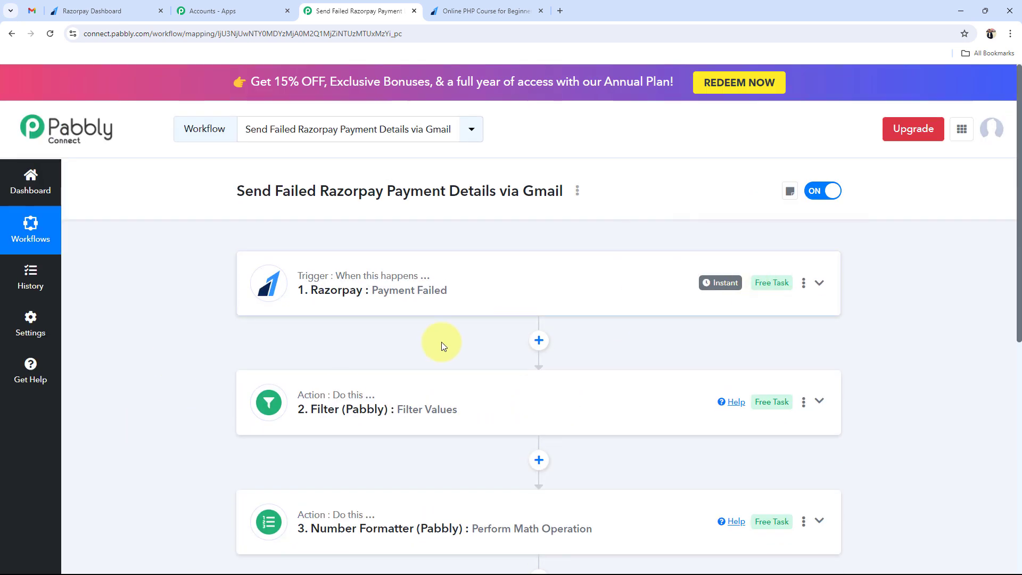
scroll(247, 367, down, 1)
scroll(248, 367, down, 2)
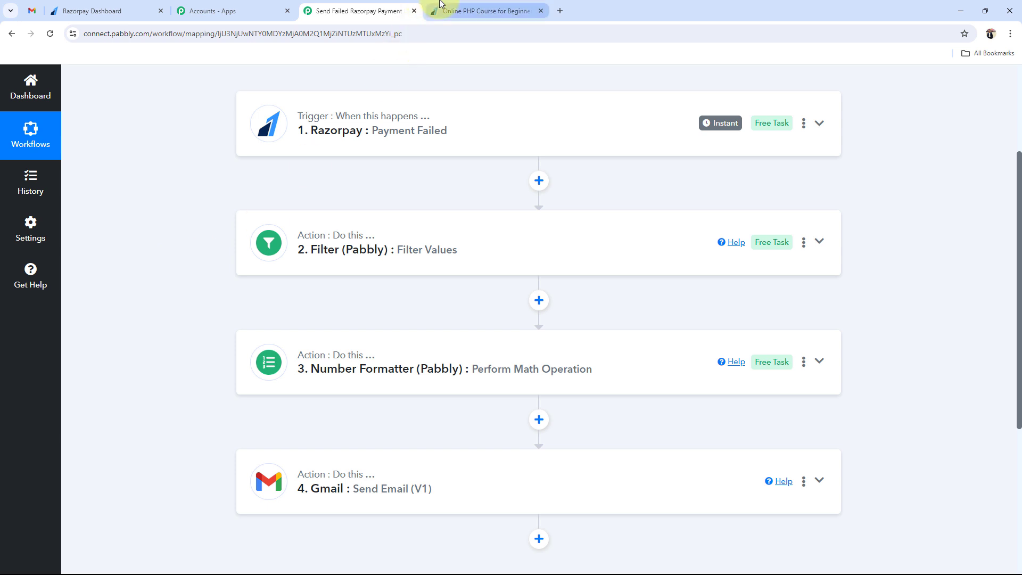
mouse_move(440, 3)
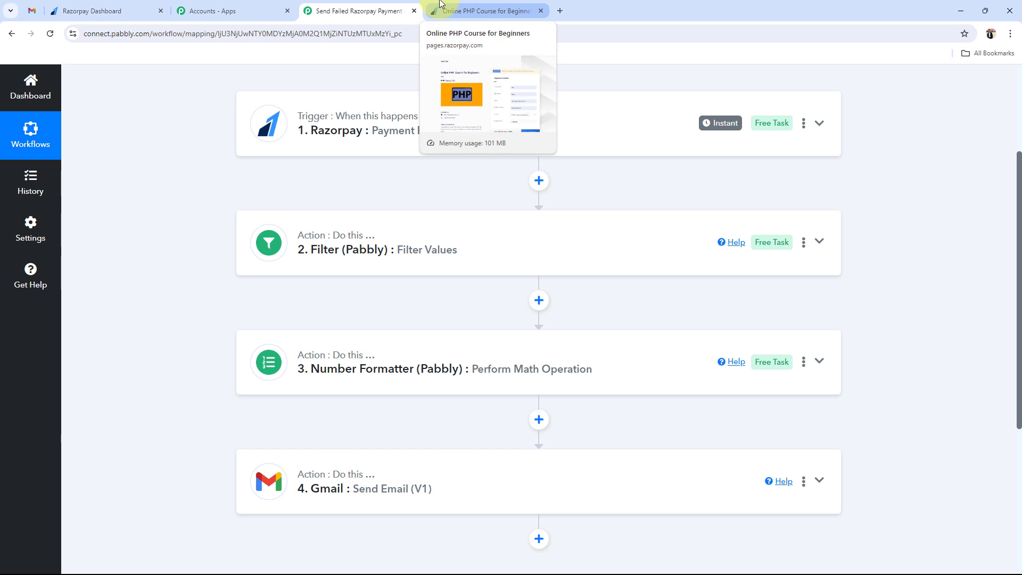
- Clear the old first name, last name and email on the PHP course payment form
click(440, 3)
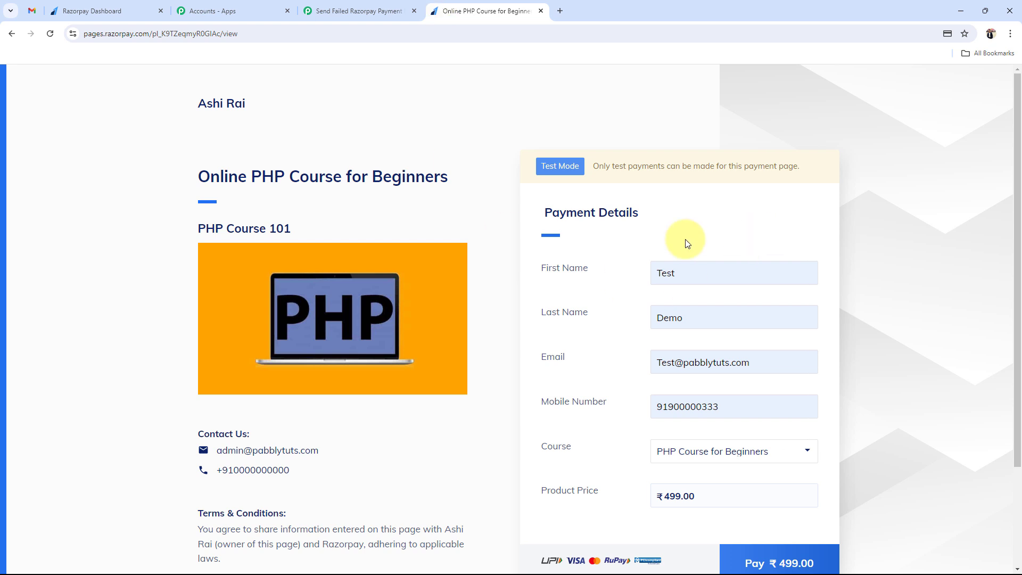
click(612, 278)
key(ctrl+a)
key(BackSpace)
click(783, 320)
key(ctrl+a)
key(BackSpace)
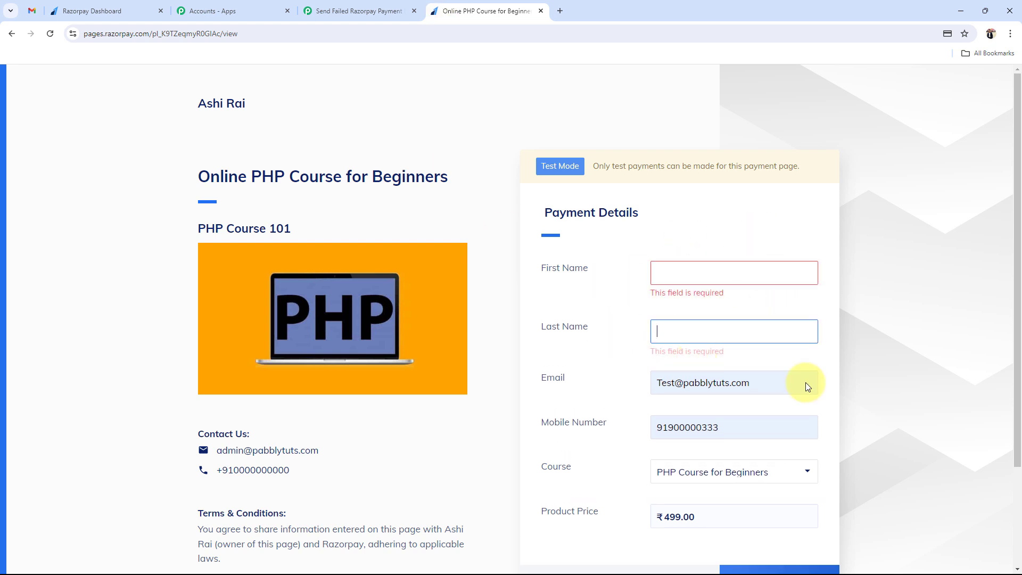
click(805, 383)
key(ctrl+a)
key(BackSpace)
- Fill in first name Admin, last name User, a saved email address, and a new mobile number
click(685, 271)
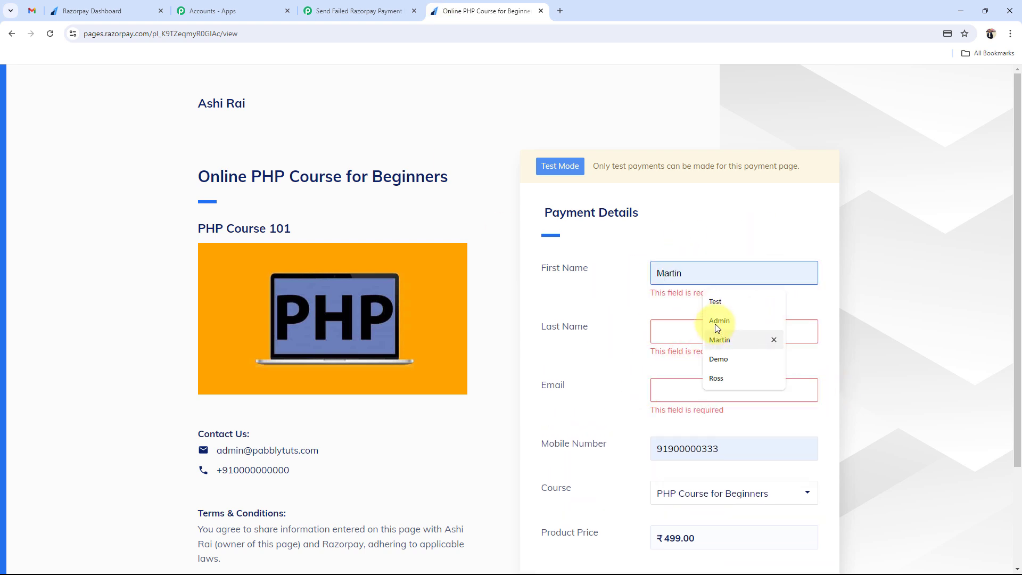
click(719, 321)
click(665, 317)
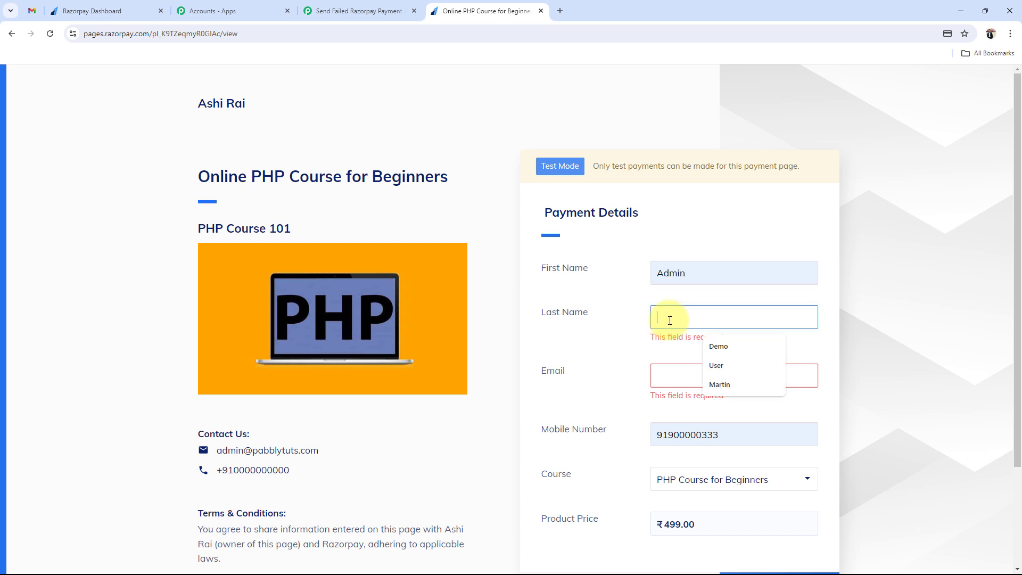
click(716, 365)
click(674, 371)
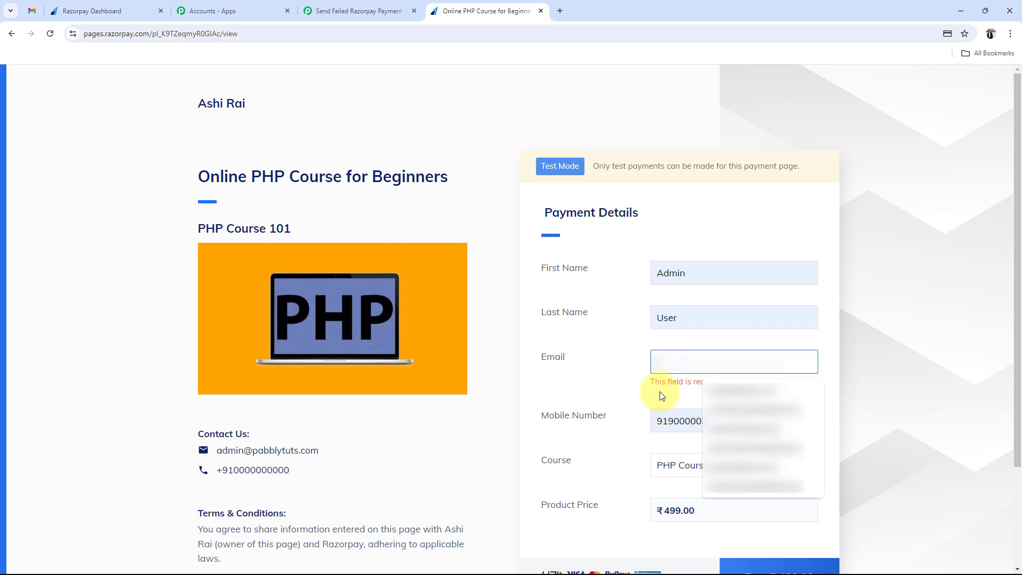
text(ad)
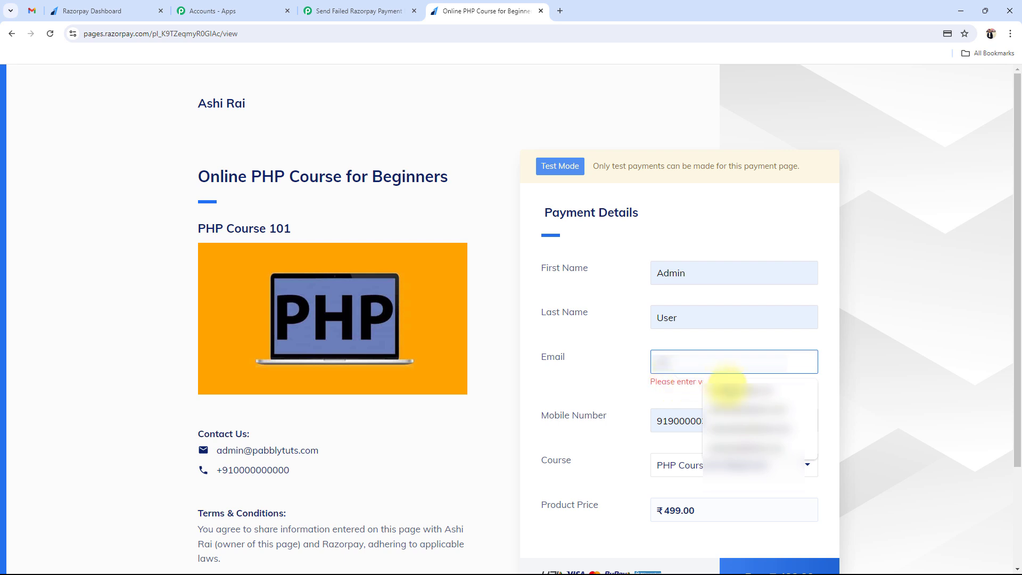
click(727, 390)
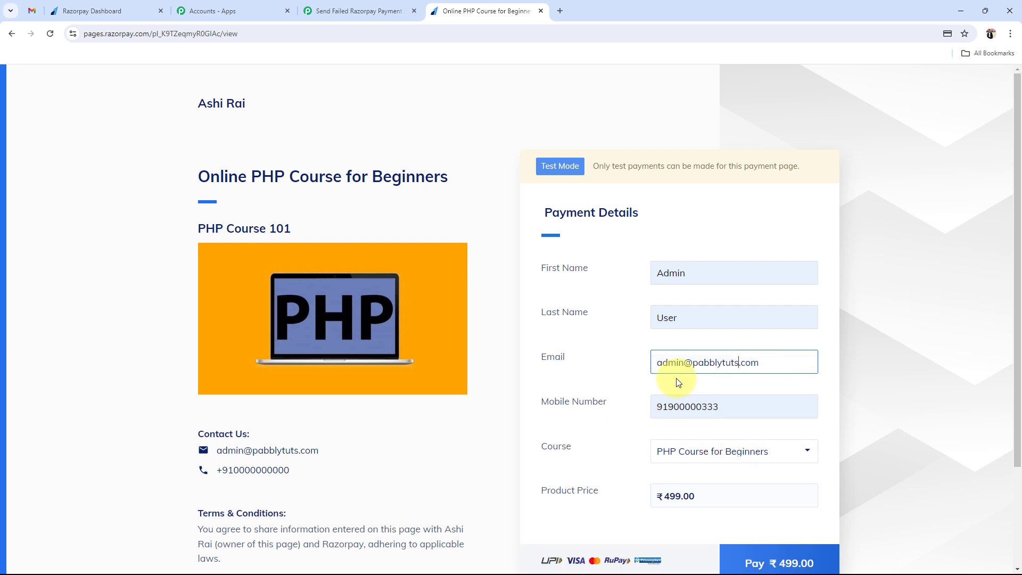
key(Tab)
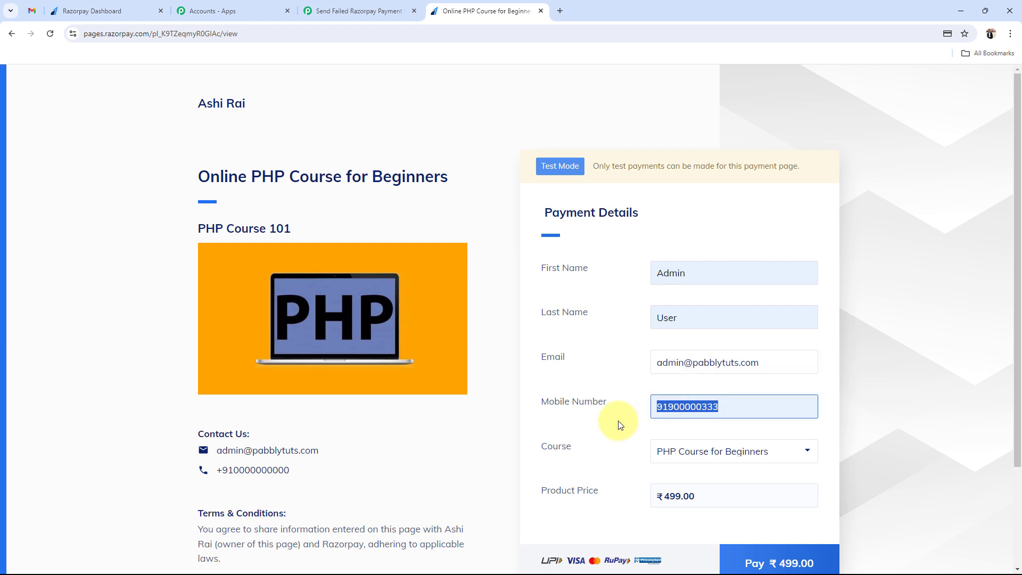
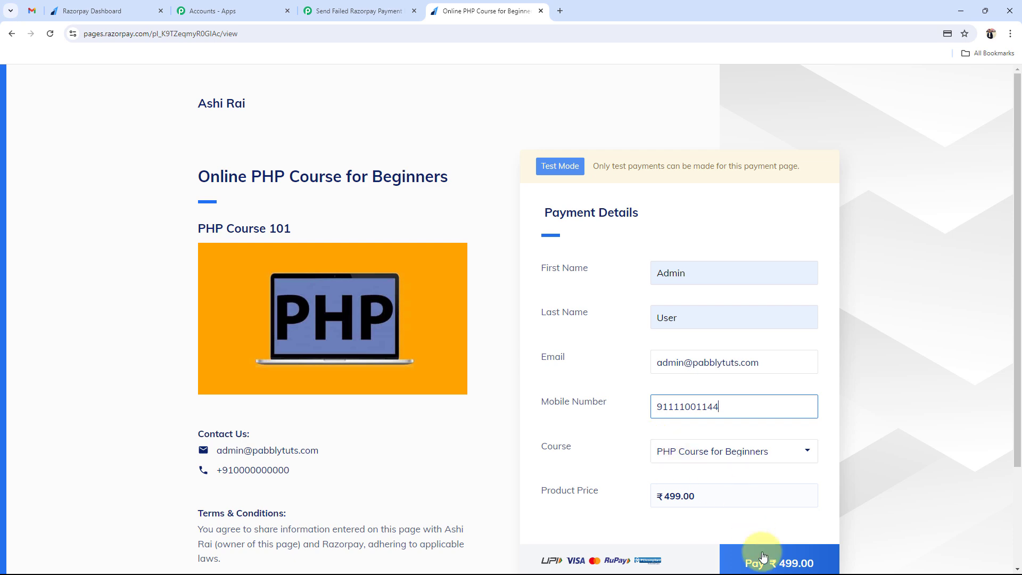
- Pay ₹499 with the test card without saving it, so it fails as an unsupported international card
click(763, 556)
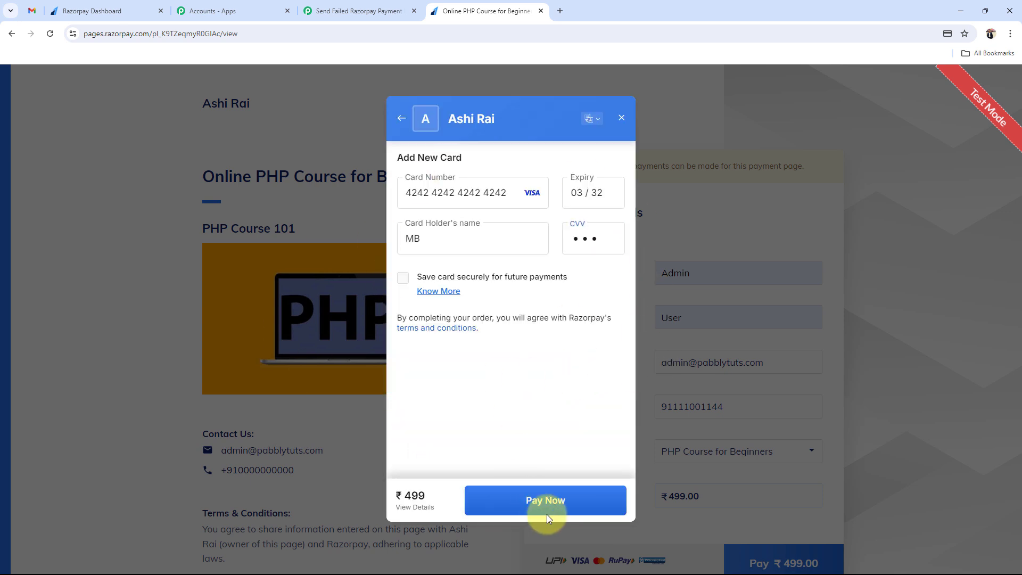
click(548, 512)
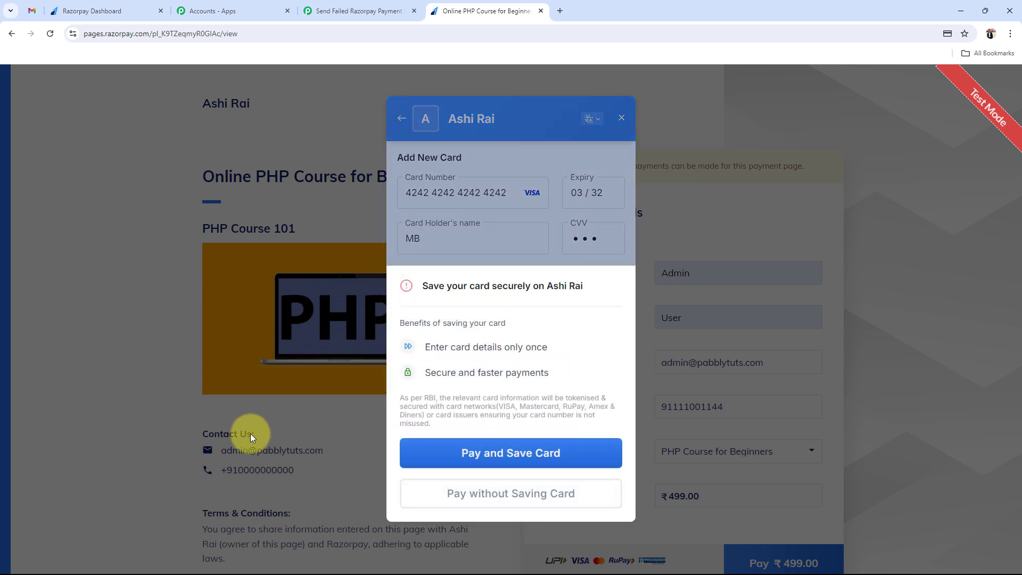
click(452, 490)
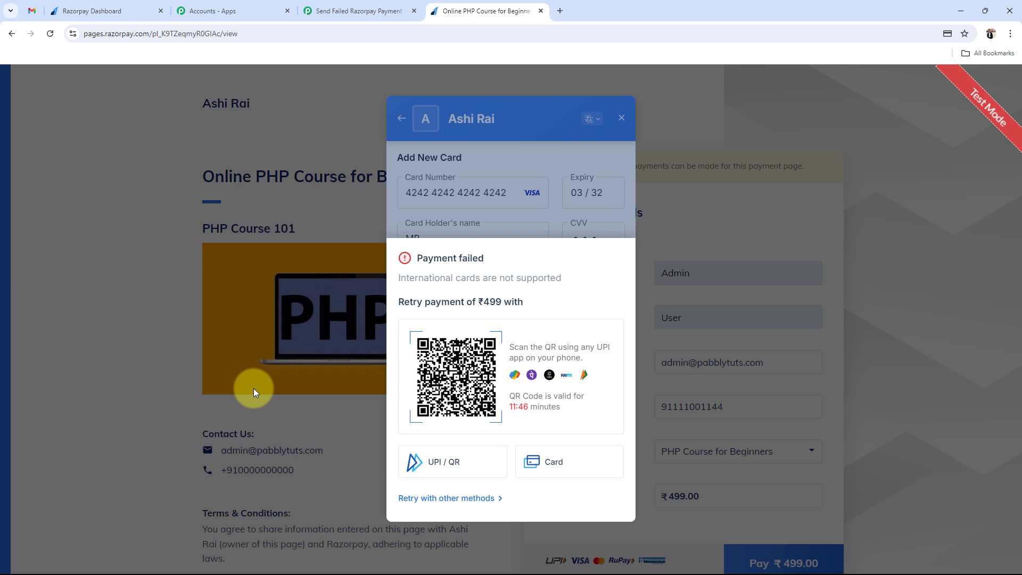
click(32, 11)
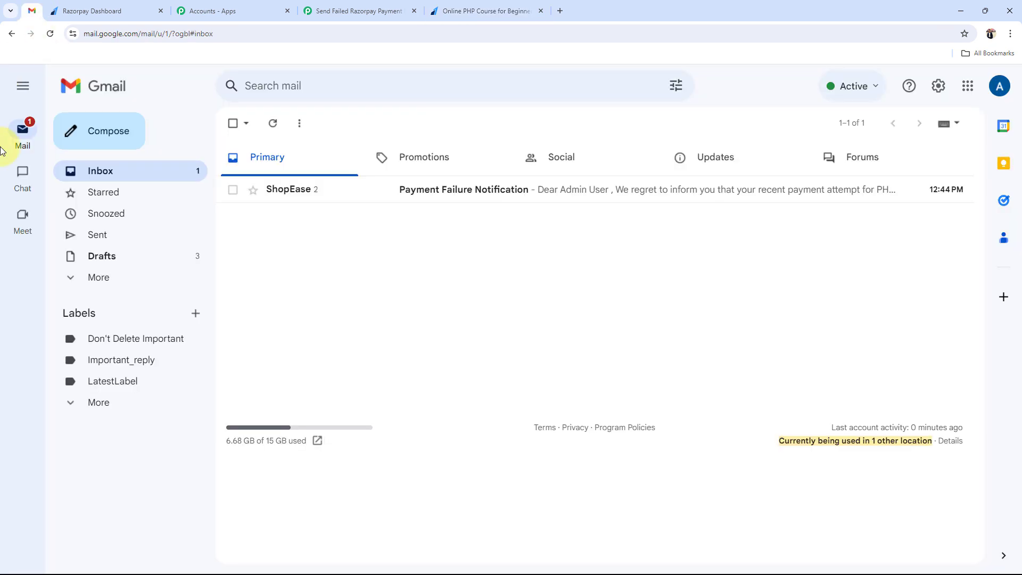
- Check the second ShopEase failure email is addressed to the new buyer, then return to the Pabbly workflow
click(447, 190)
click(271, 295)
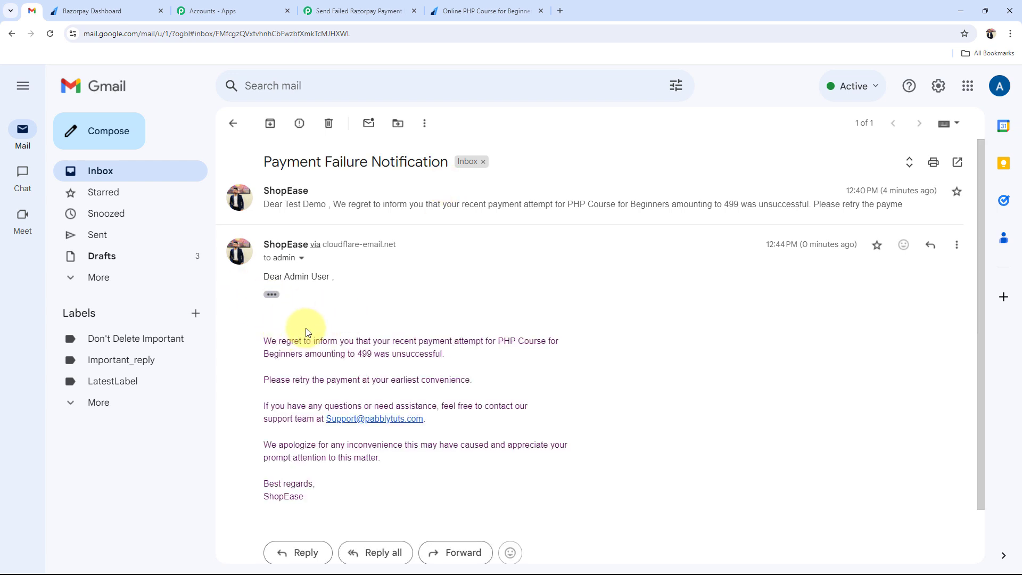
triple_click(263, 276)
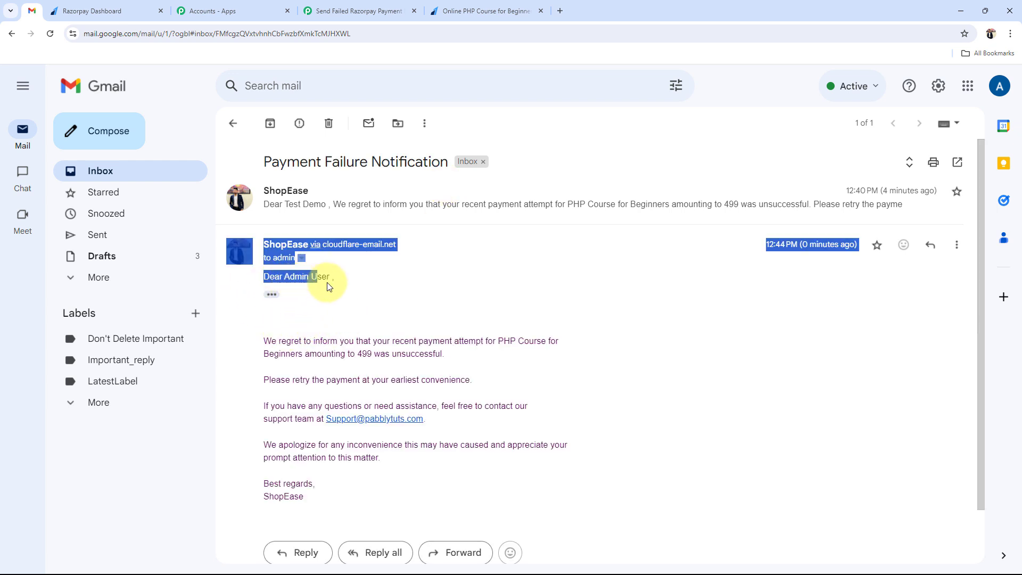
click(410, 310)
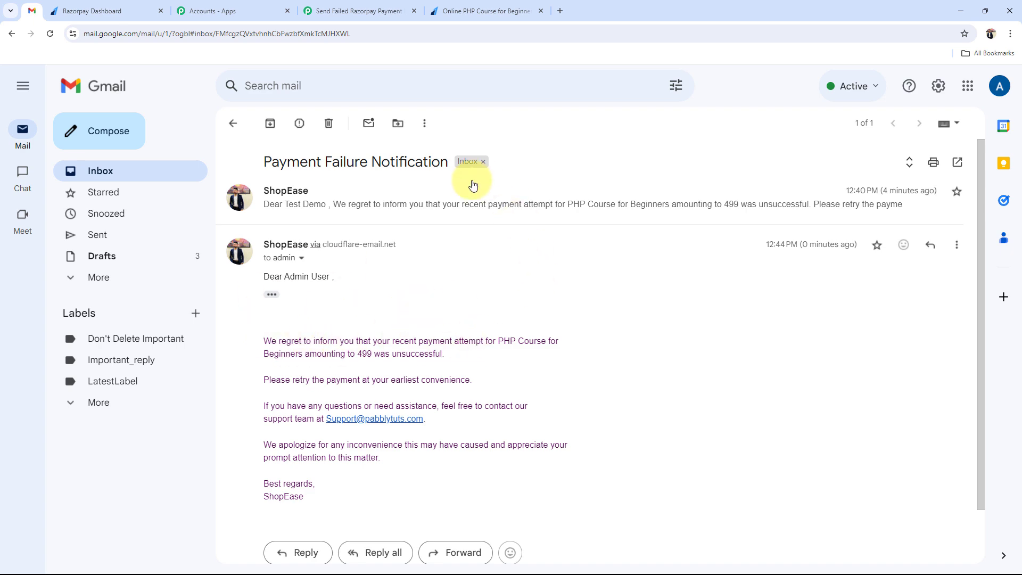
click(487, 10)
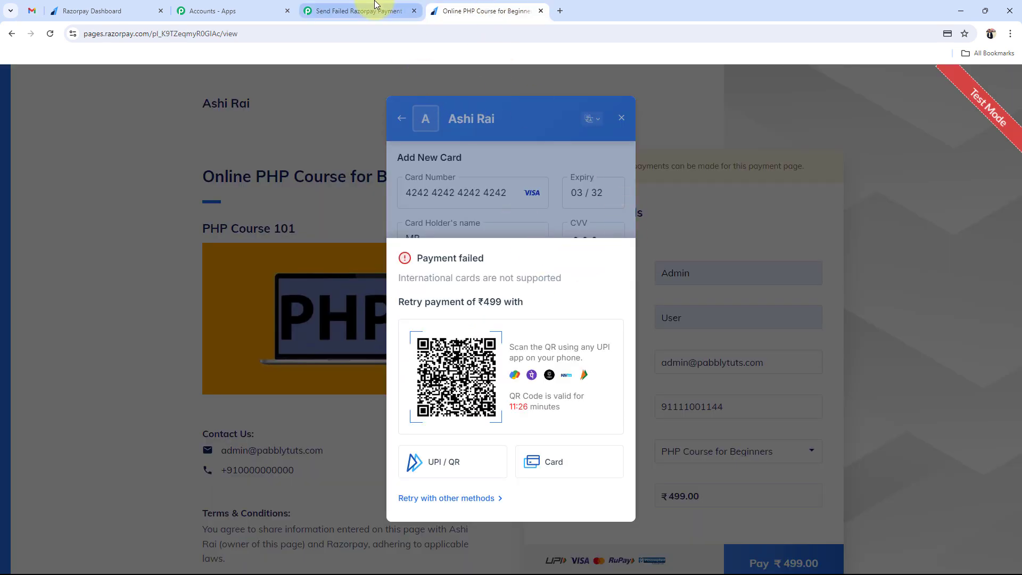
click(351, 11)
scroll(226, 428, up, 1)
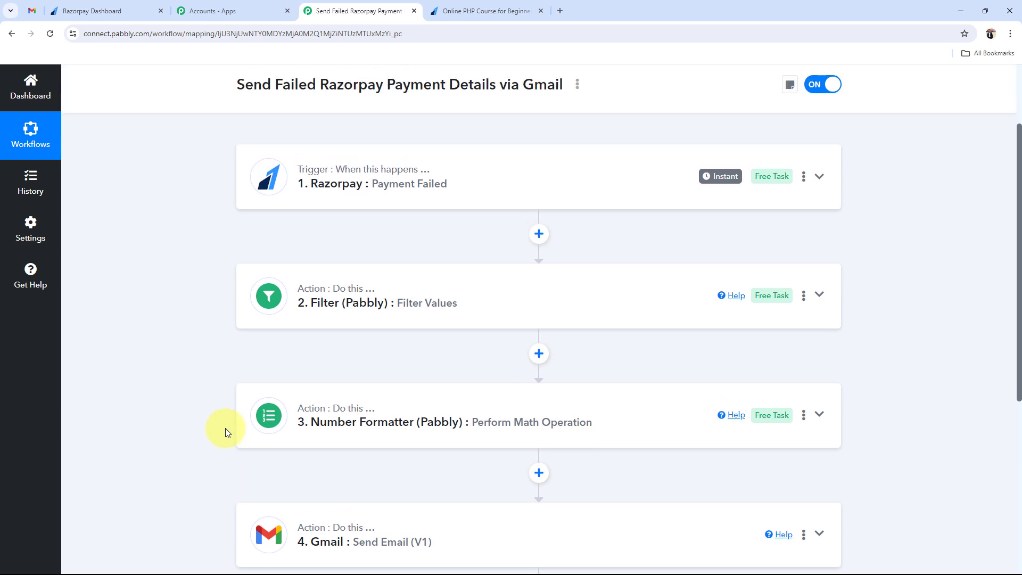
scroll(225, 427, down, 1)
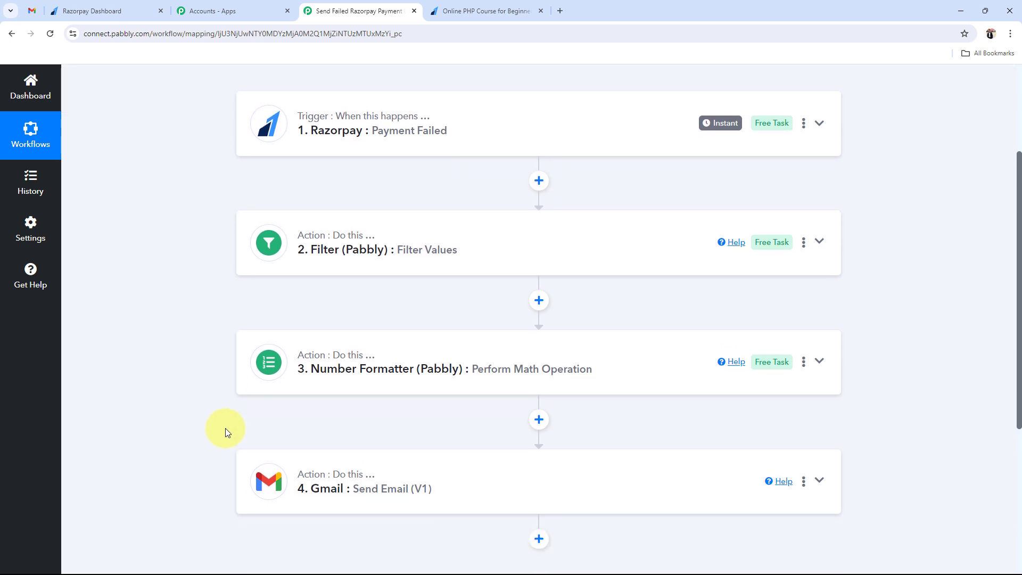